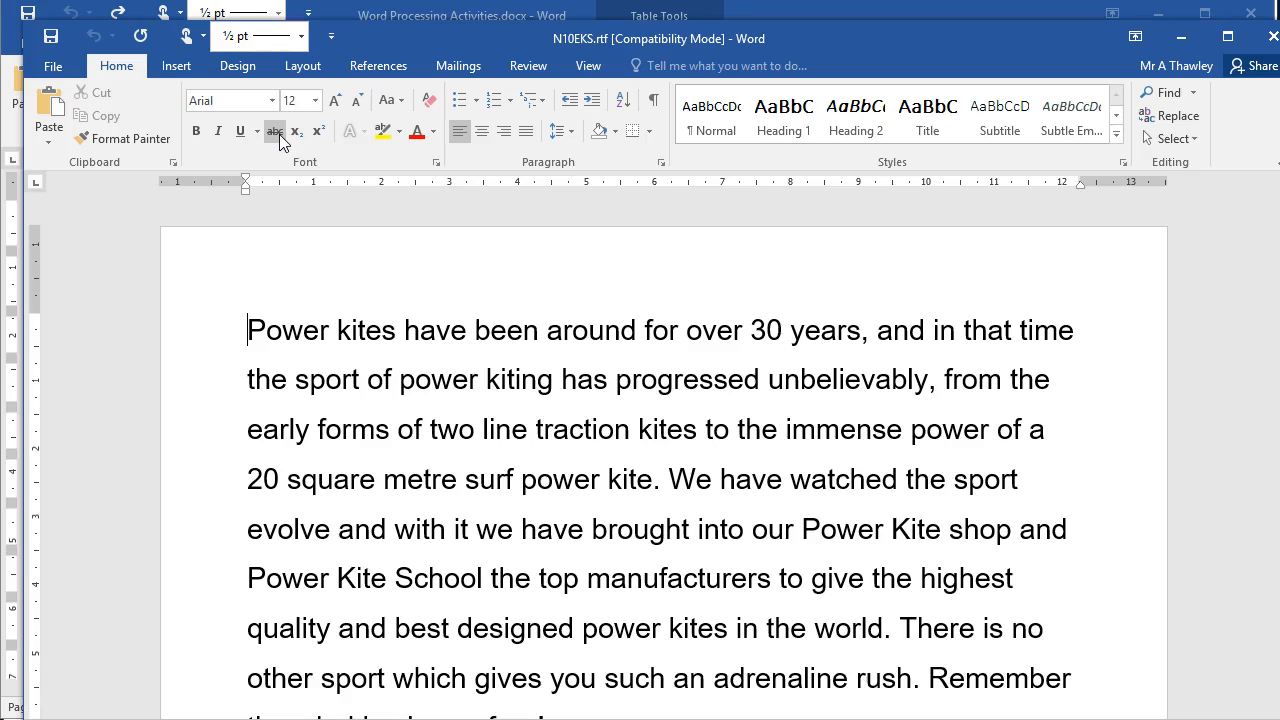
Save the document as "Kite Surfing" in Word Document (*.docx) format in the Worked Example folder.
double_click(401, 34)
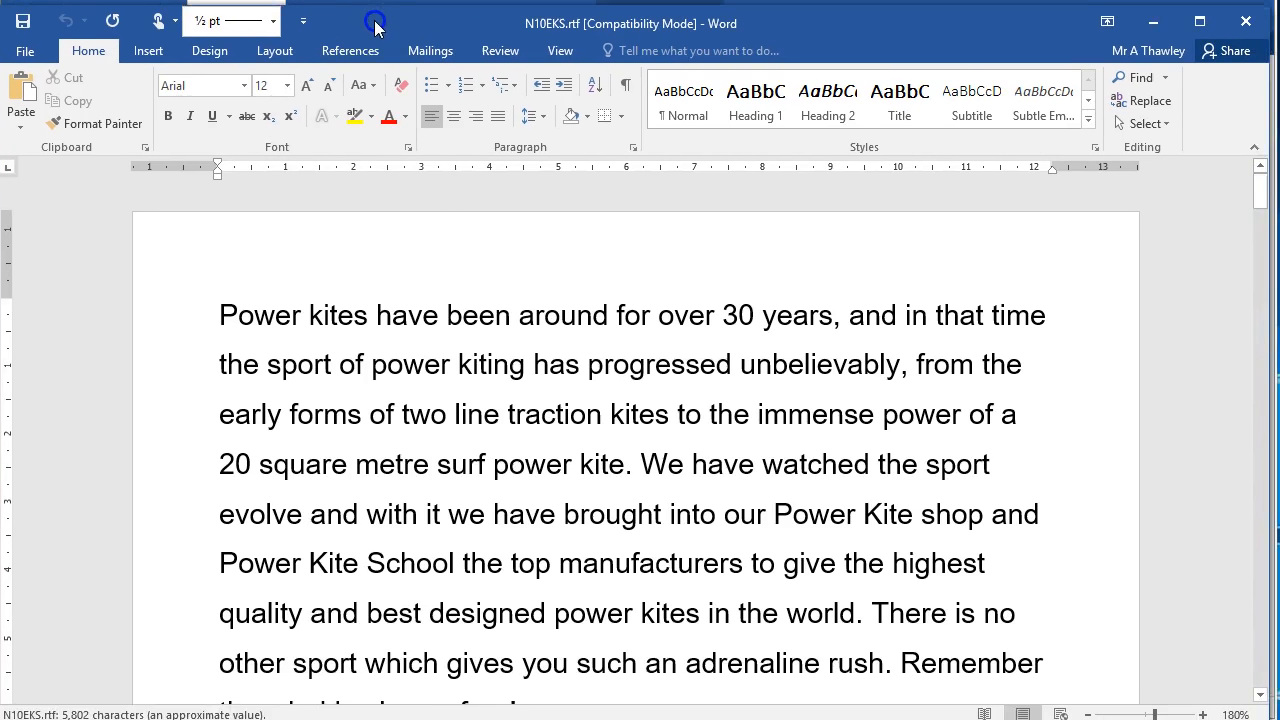
click(22, 45)
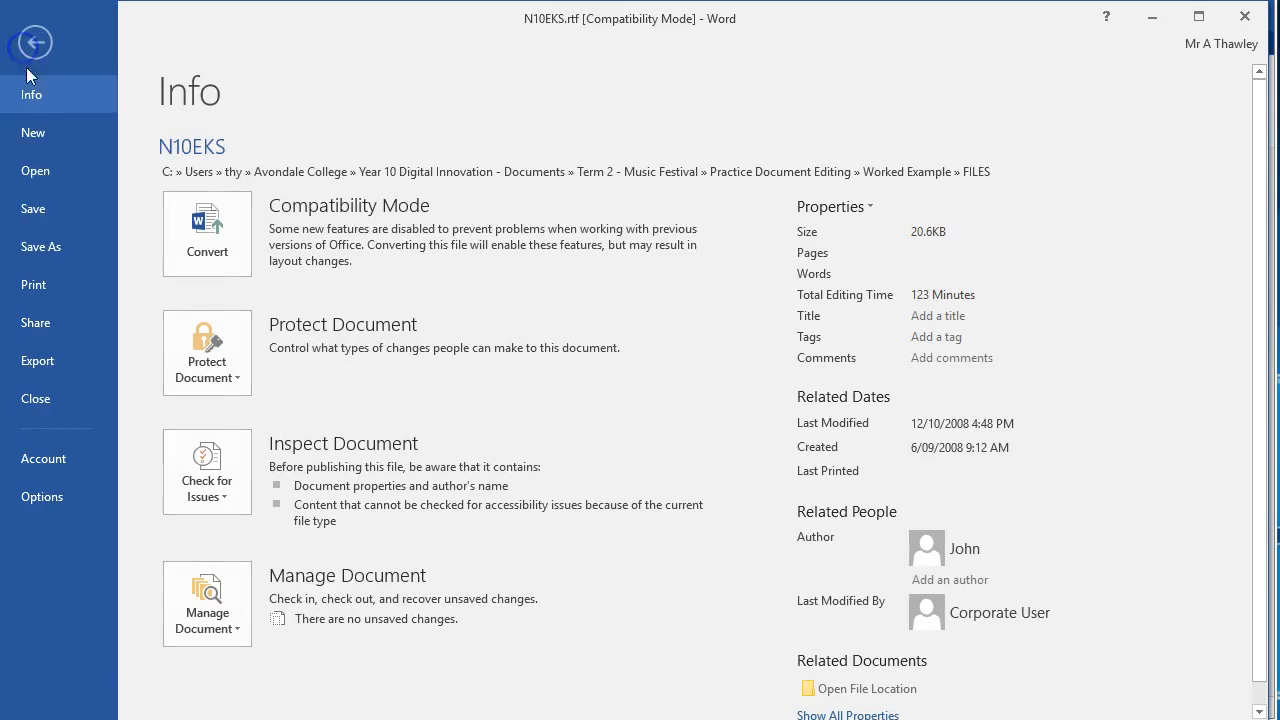
click(42, 250)
click(249, 458)
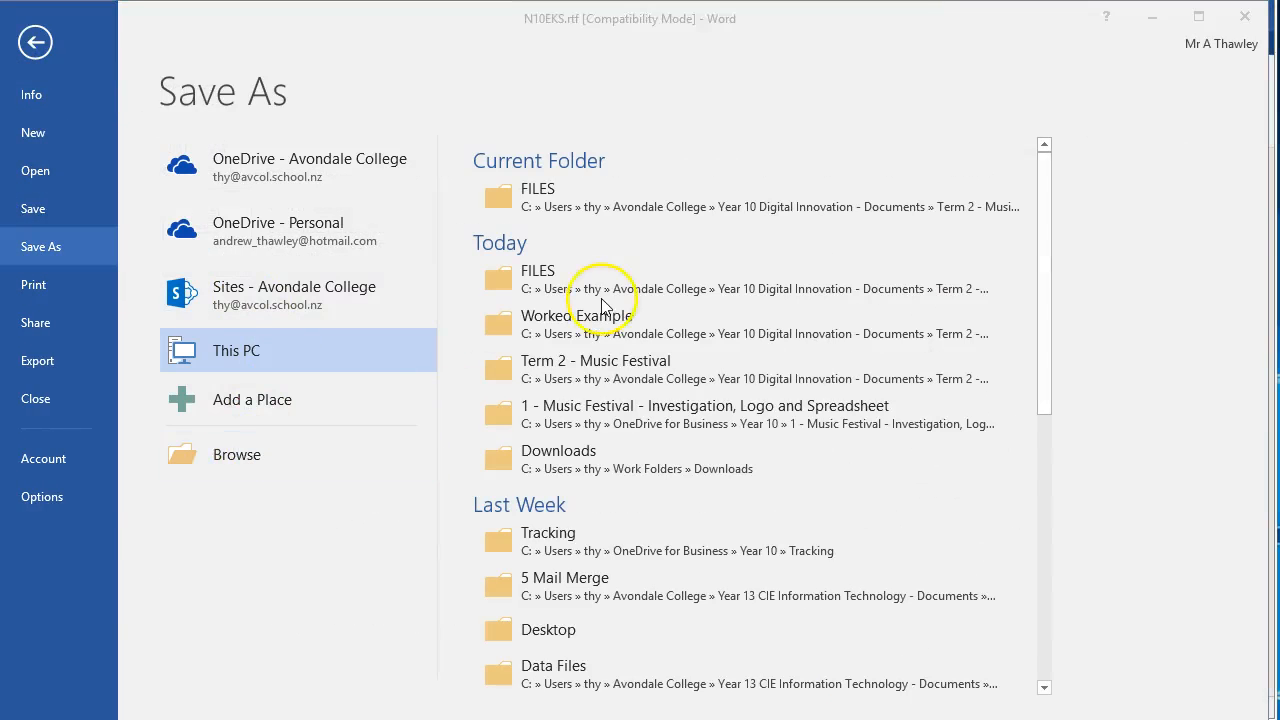
click(503, 48)
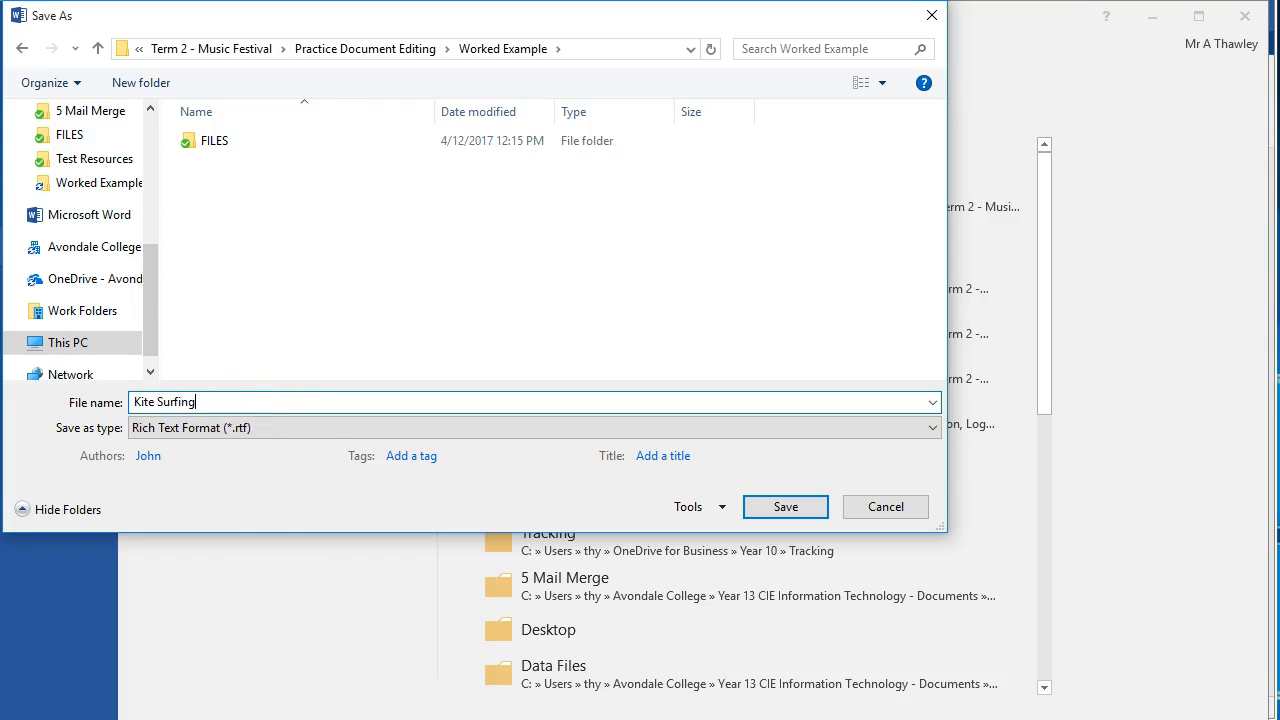
click(228, 438)
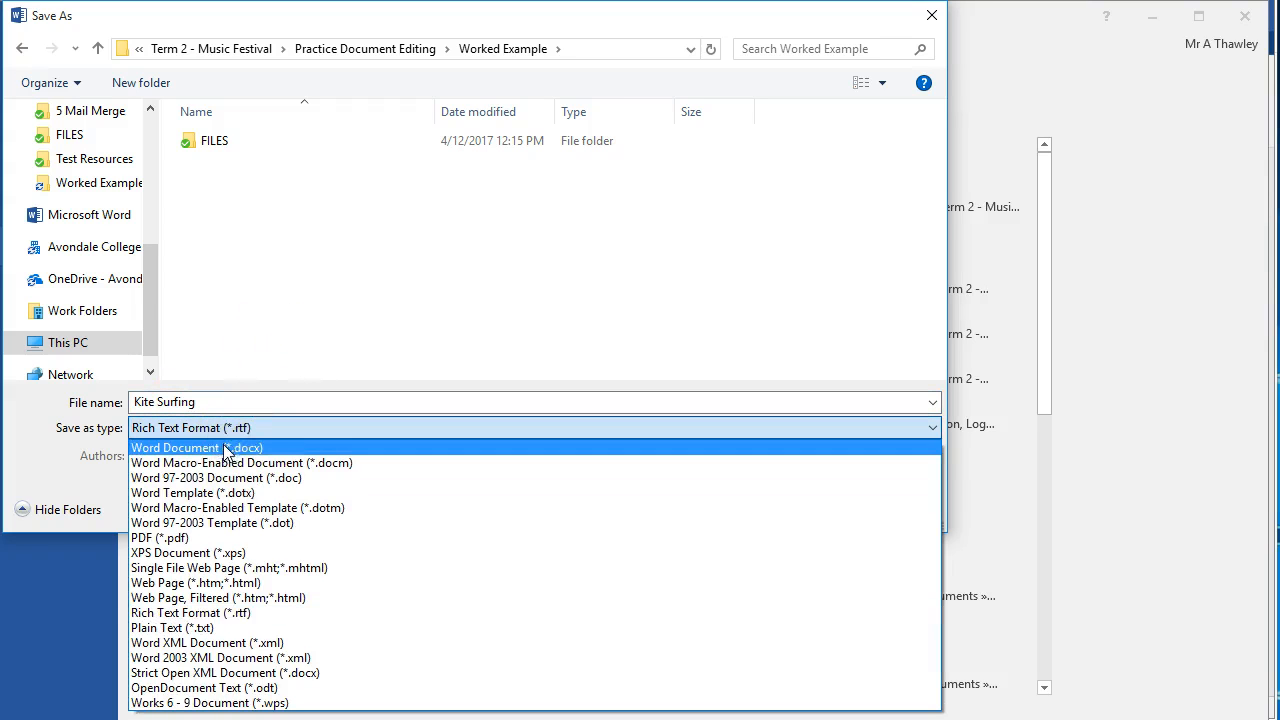
click(222, 450)
click(775, 578)
click(703, 424)
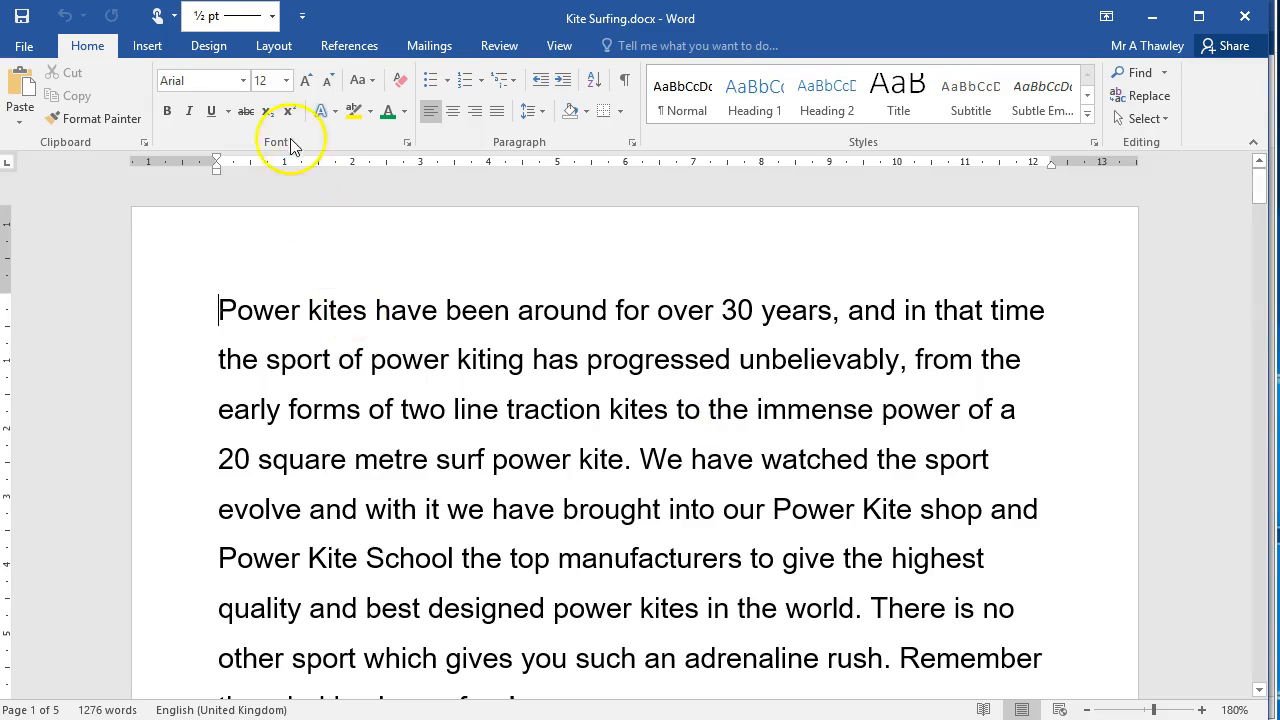
Set the document's paper size to A4 and its orientation to landscape.
click(259, 47)
click(131, 112)
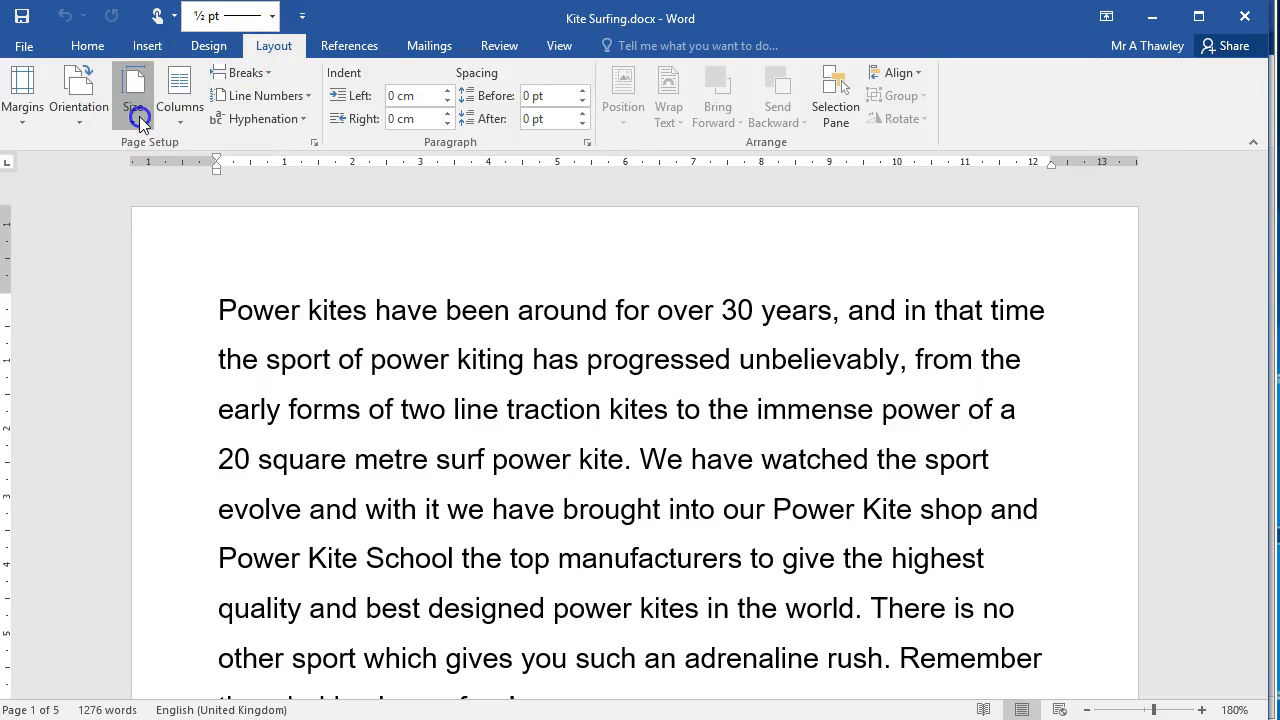
scroll(145, 250, down, 3)
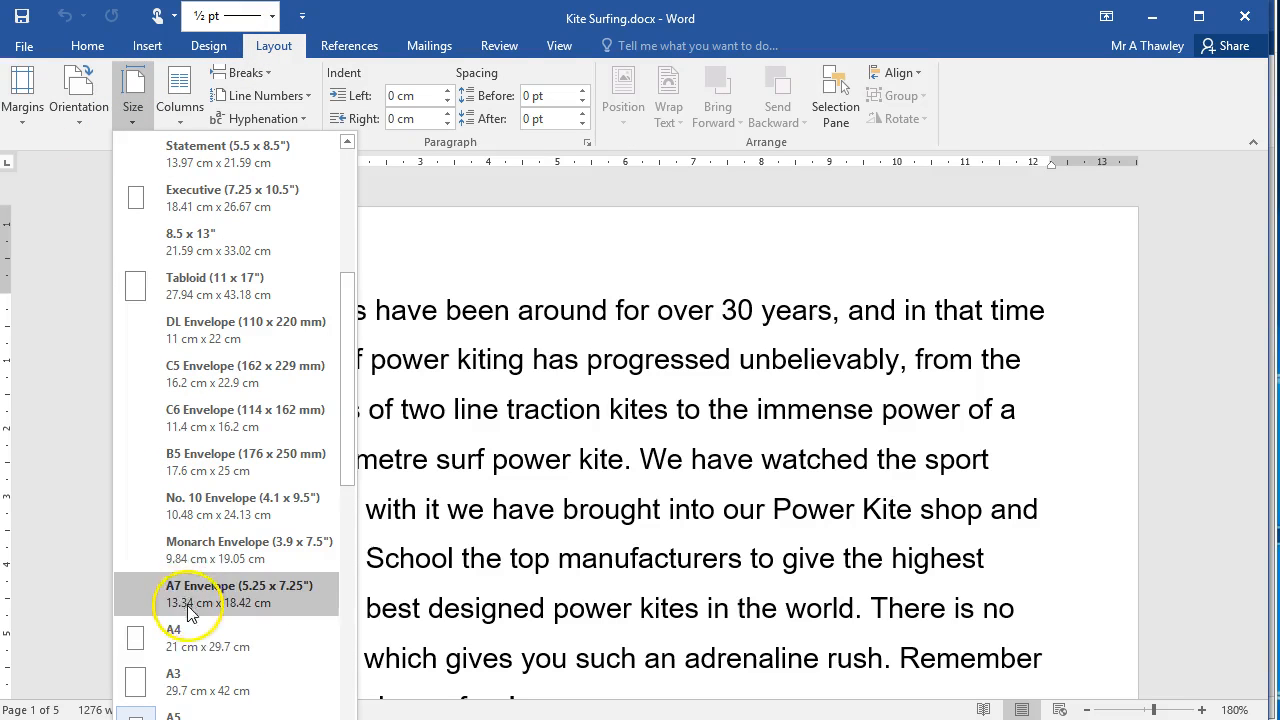
click(188, 636)
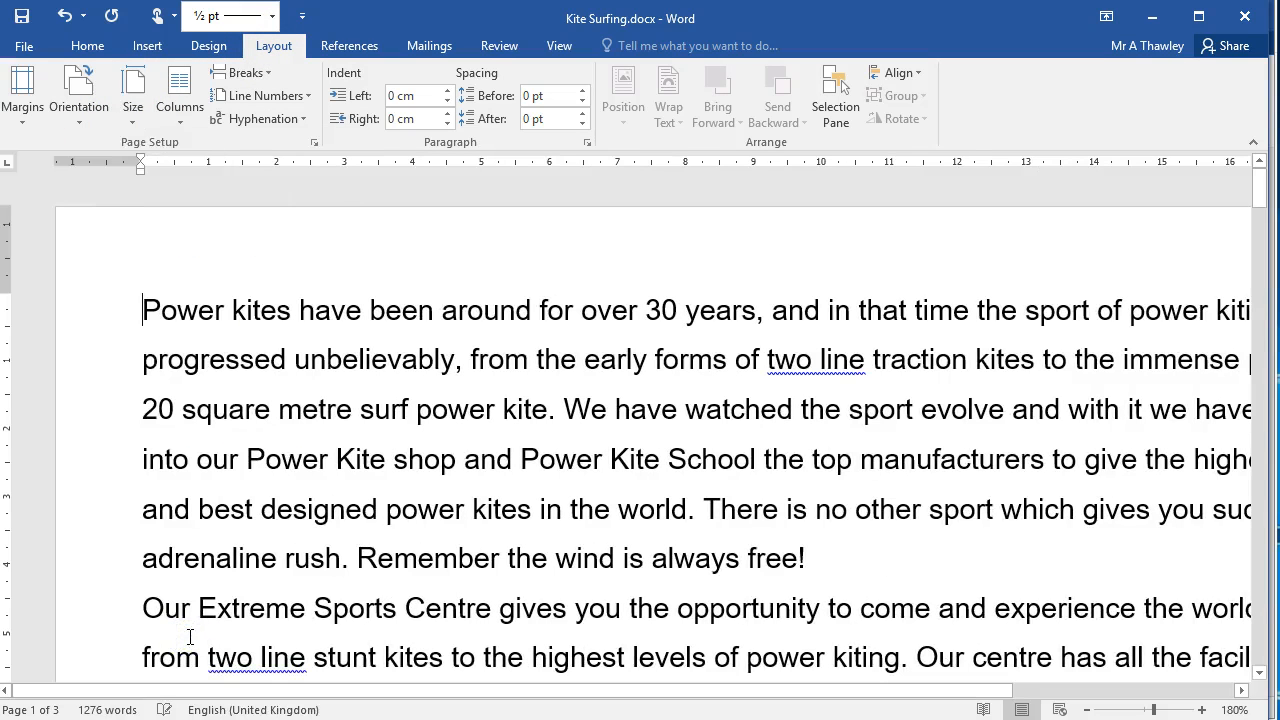
click(83, 118)
click(90, 210)
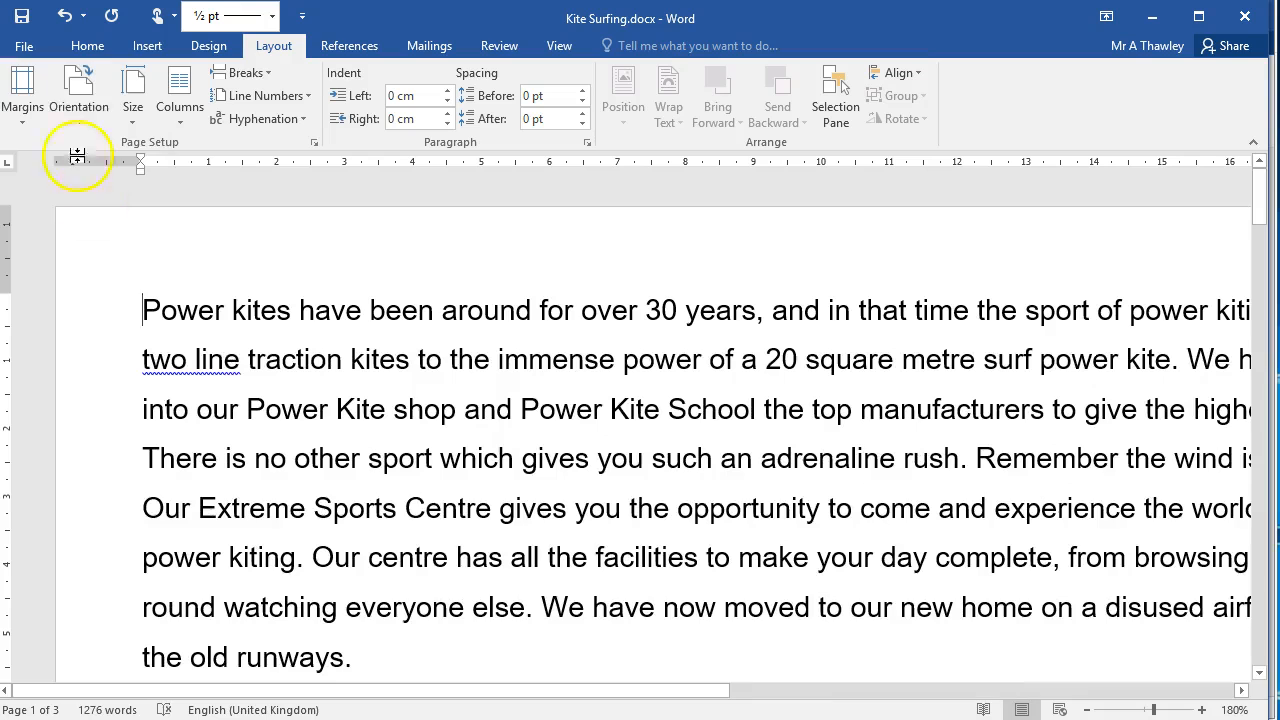
Set custom page margins of 4 cm for the whole document.
click(22, 108)
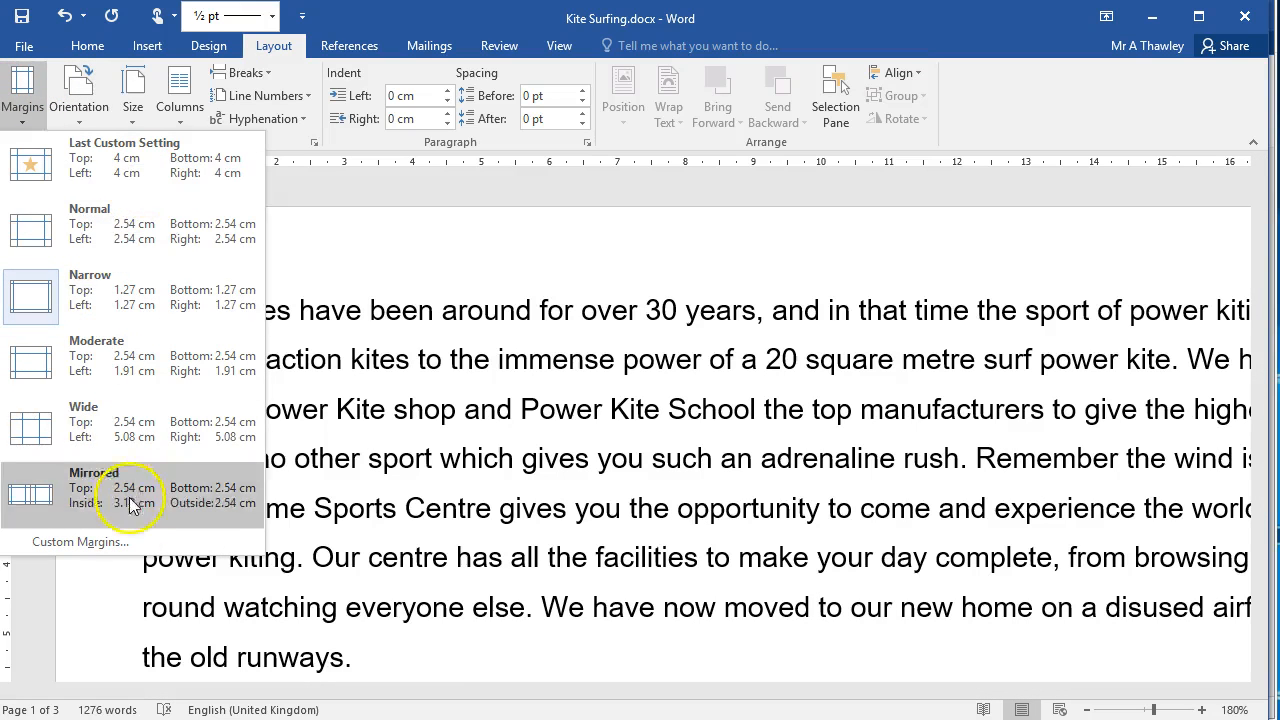
click(125, 546)
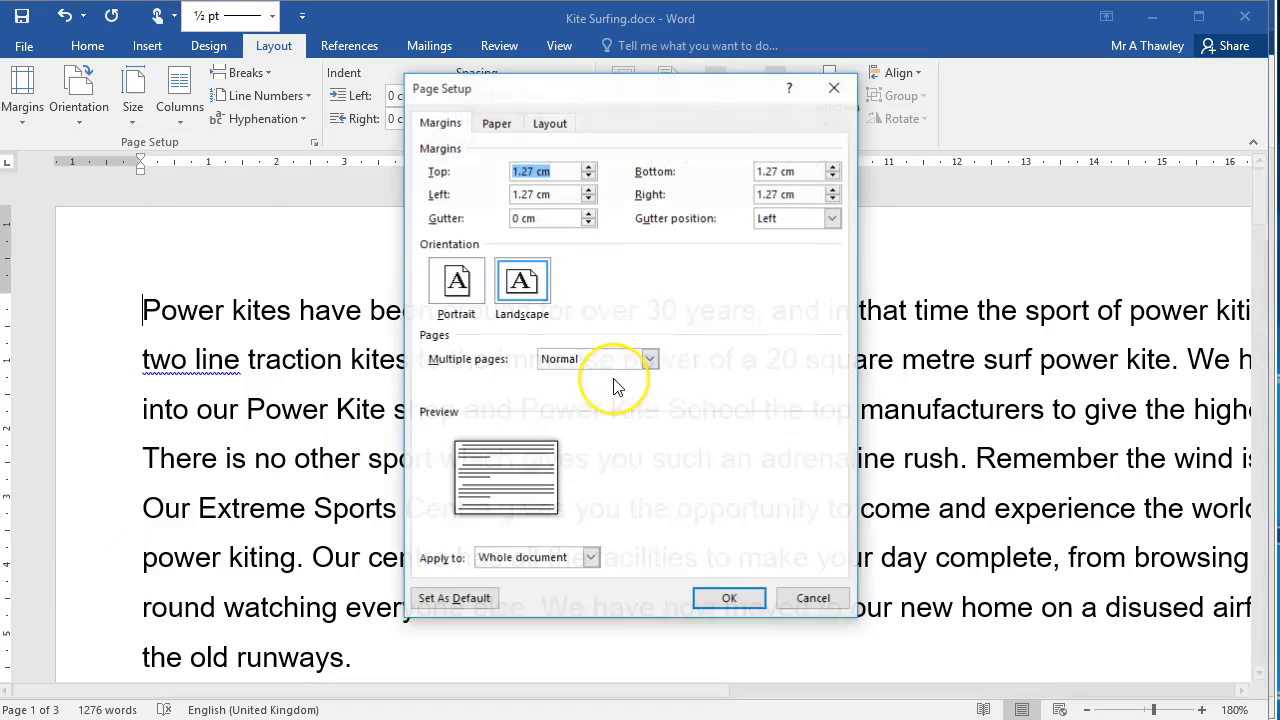
text(4)
key(Tab)
text(4)
key(Tab)
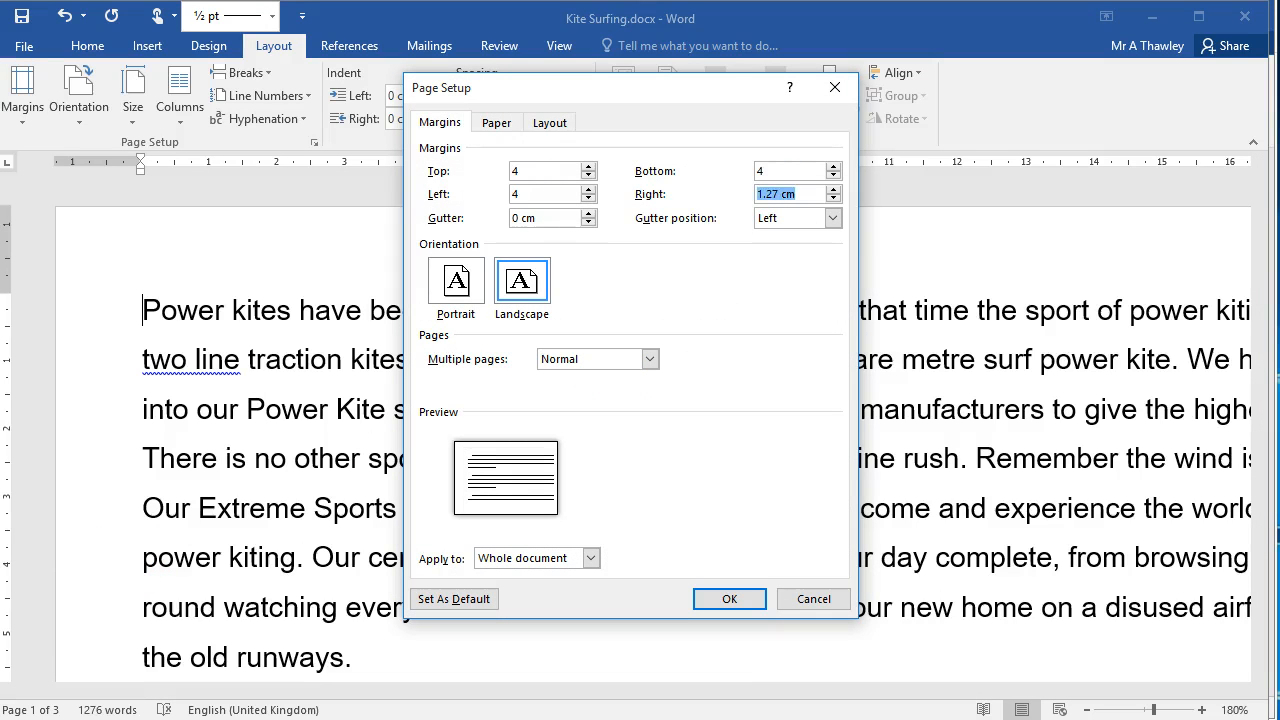
click(730, 599)
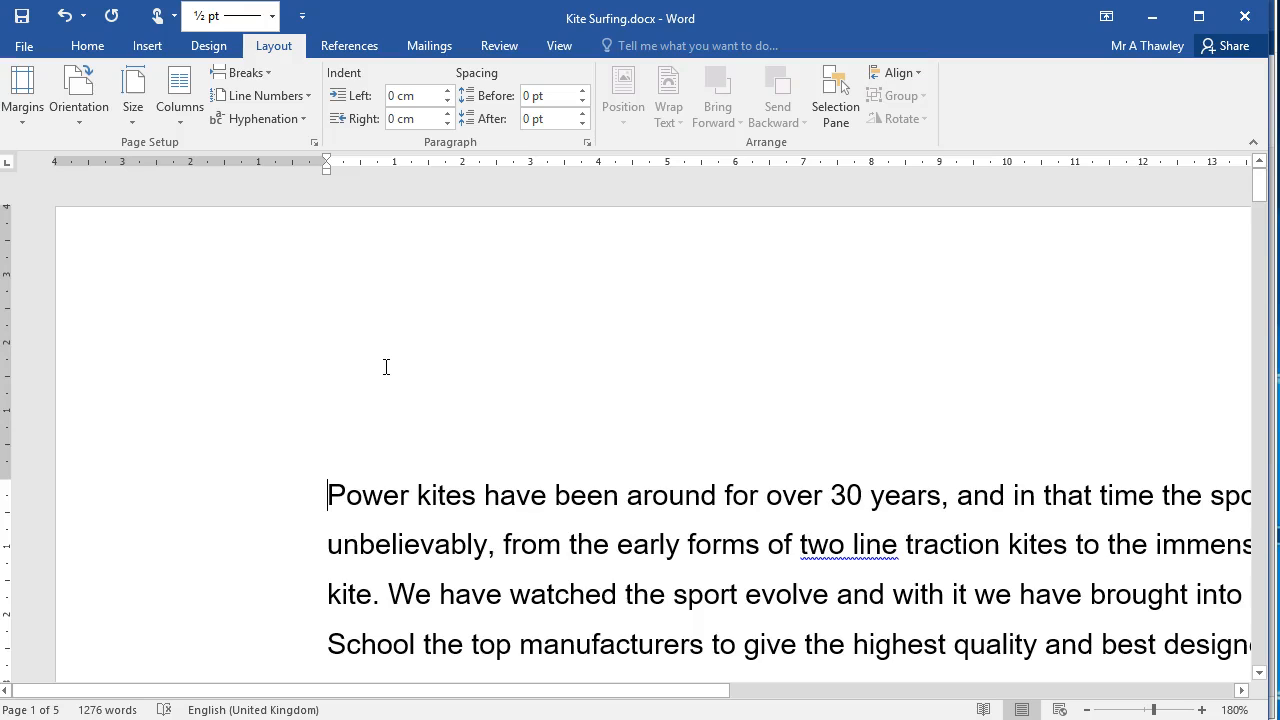
Open the page footer for editing without using a built-in footer layout.
scroll(386, 367, down, 10)
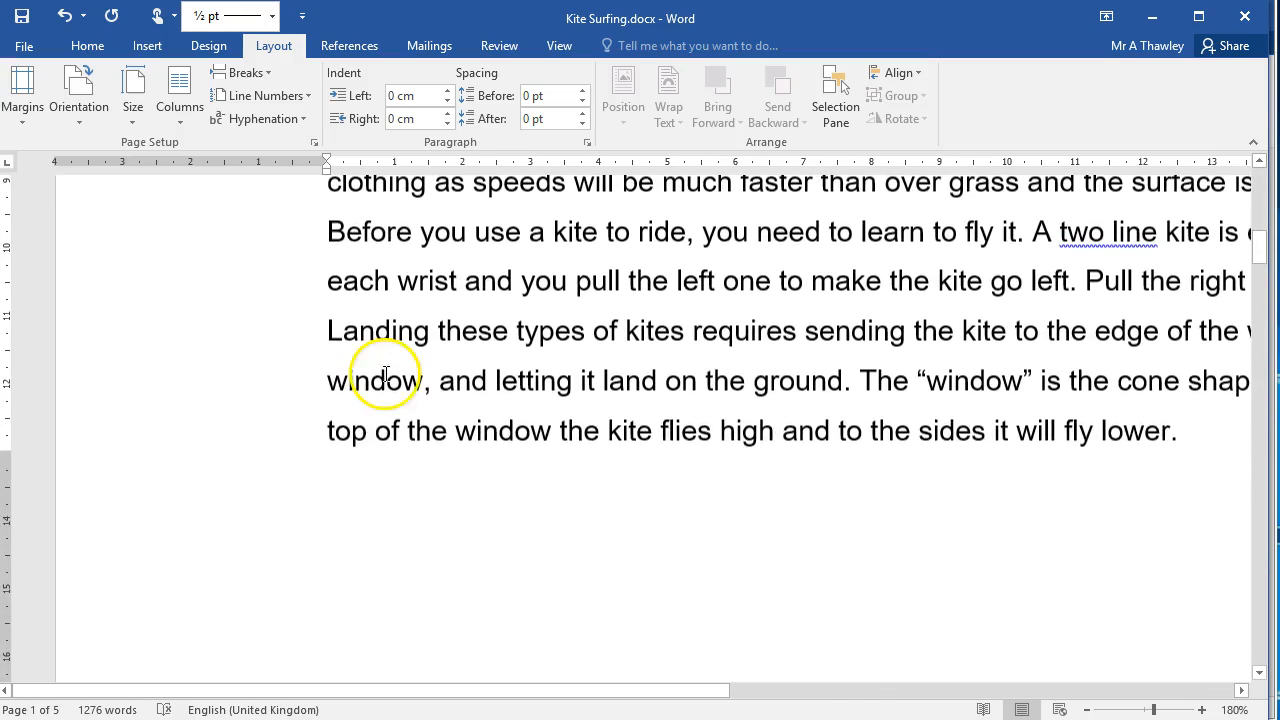
click(160, 58)
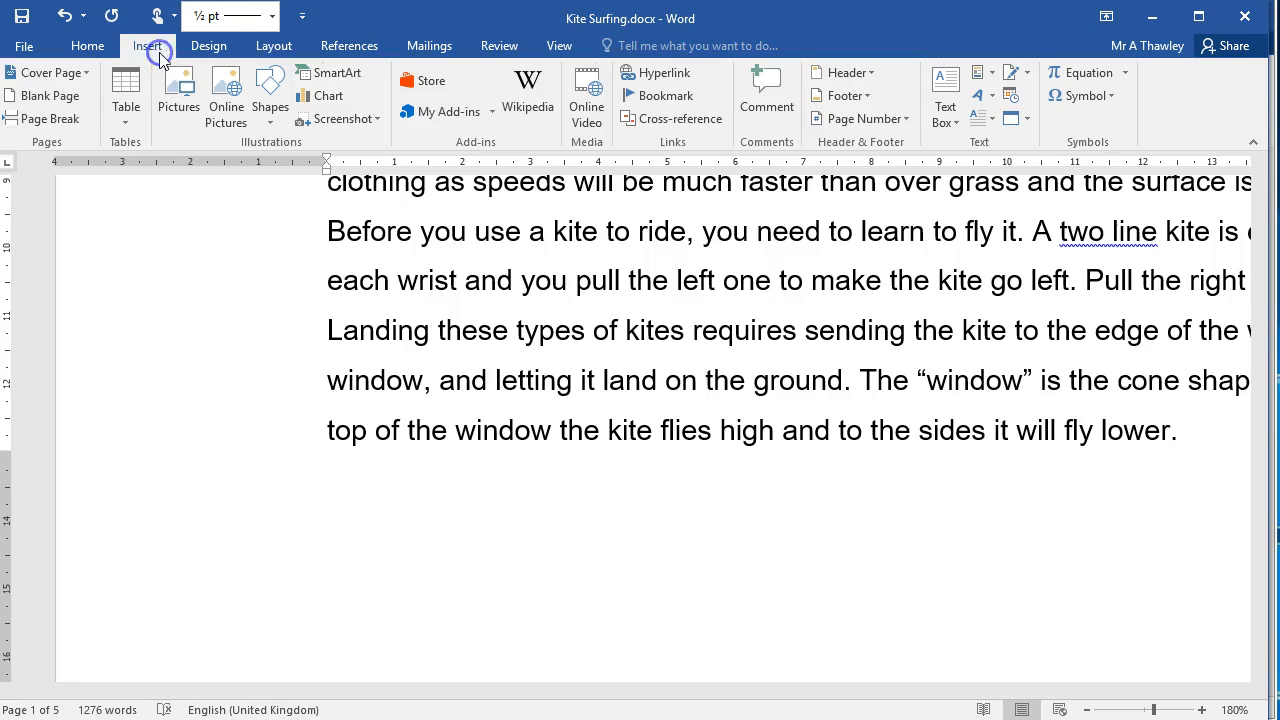
click(843, 96)
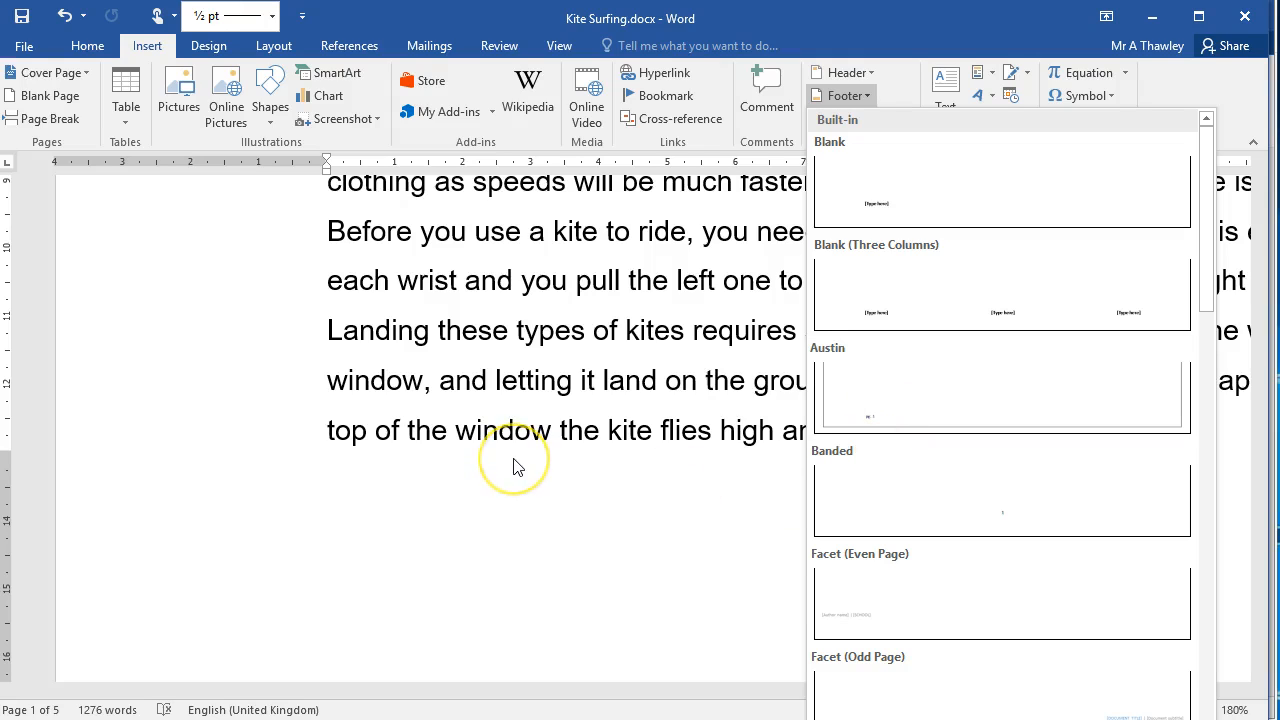
click(868, 719)
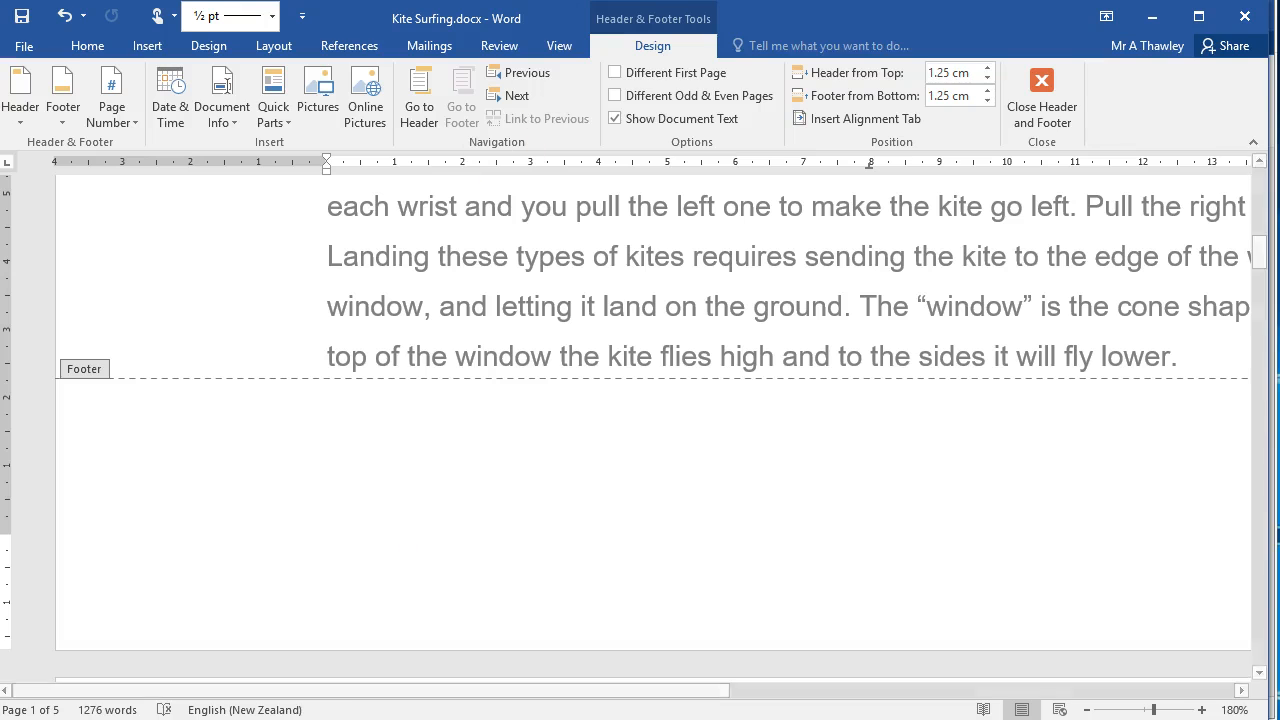
Insert an automatic FileName field in the footer.
click(158, 50)
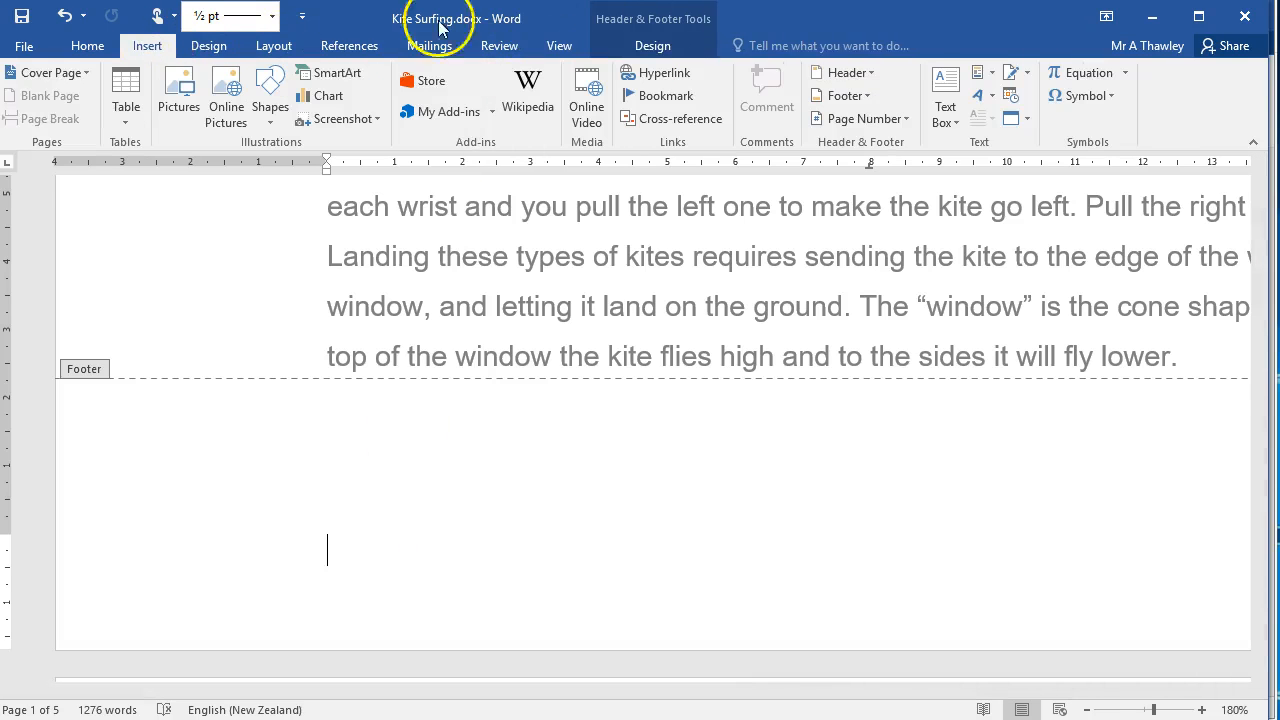
click(1028, 75)
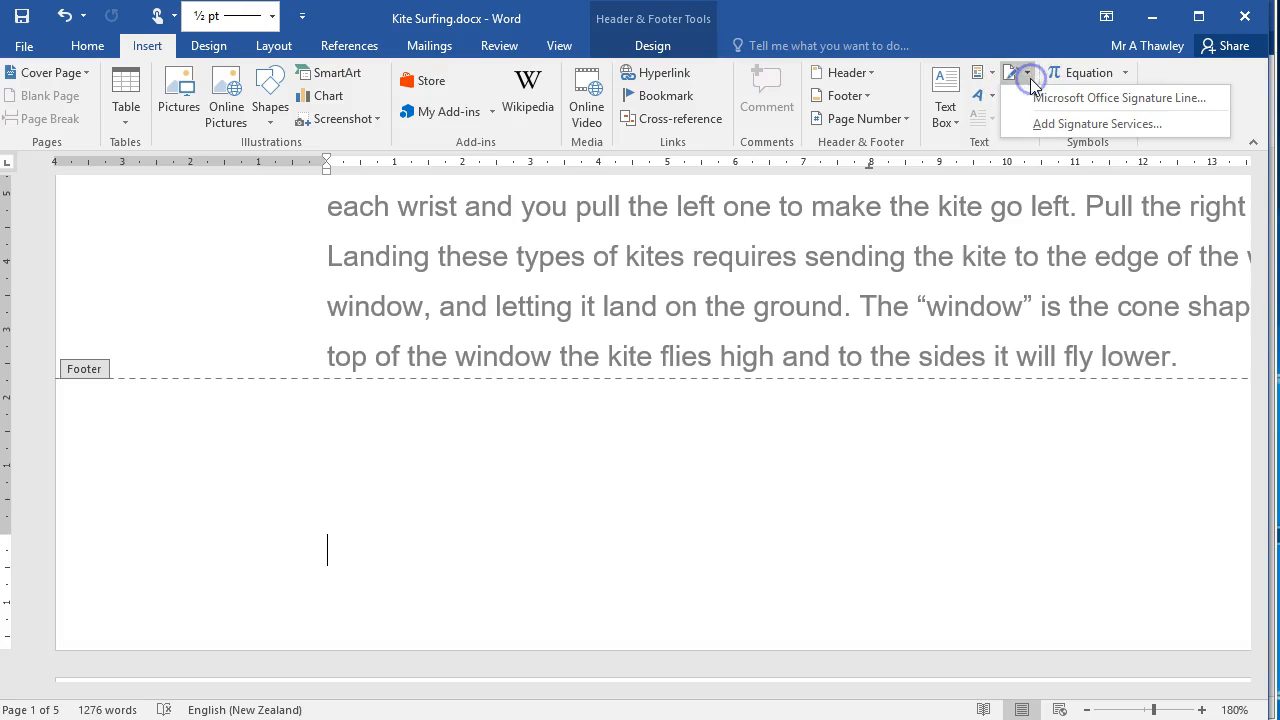
click(953, 155)
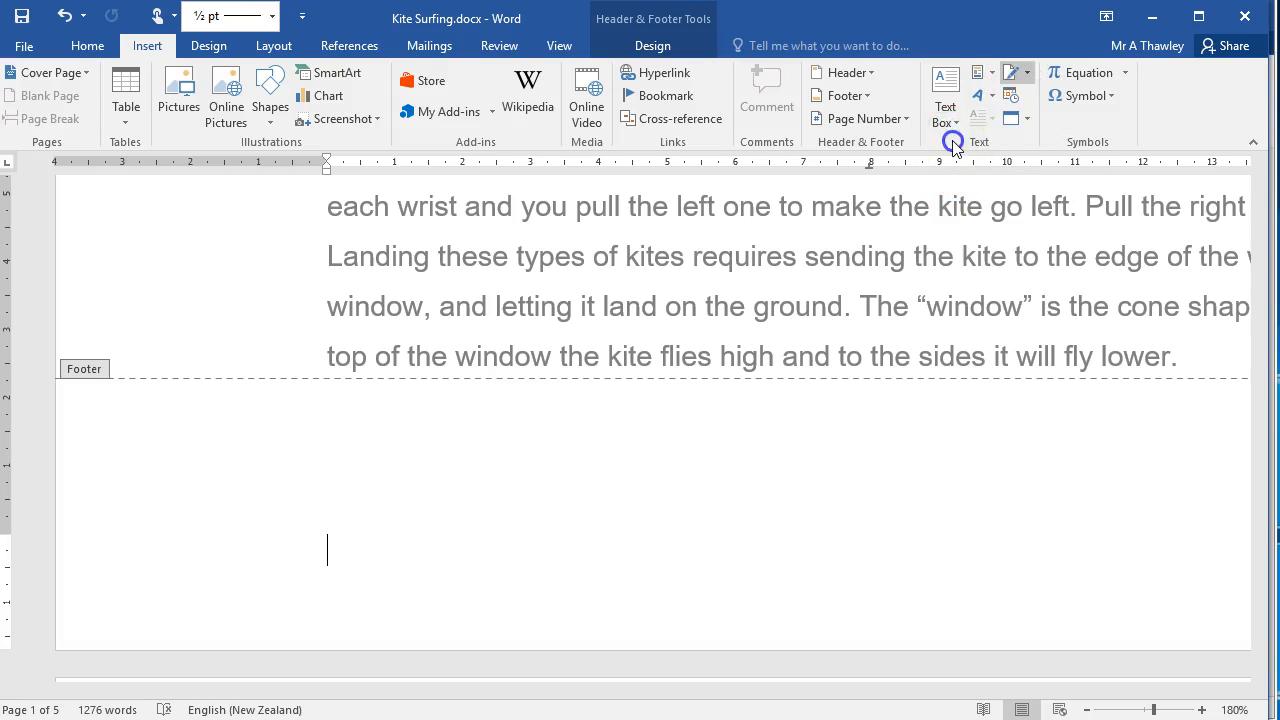
click(995, 78)
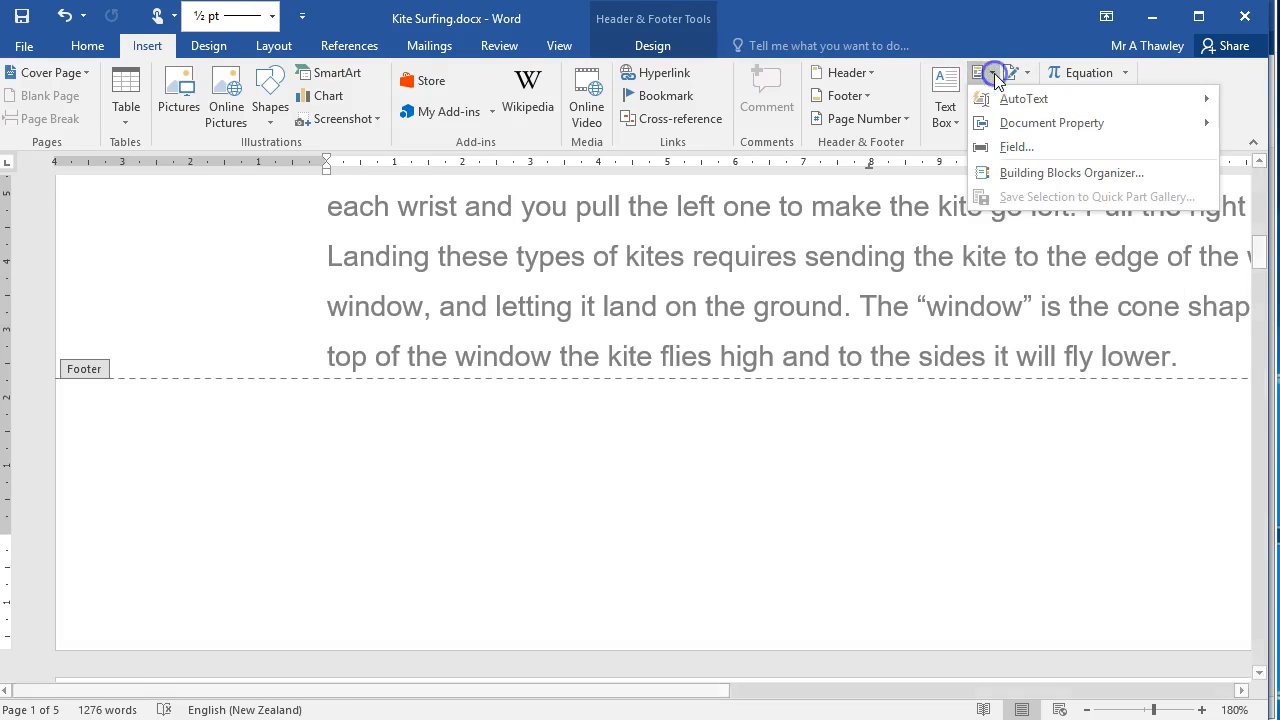
mouse_move(1019, 109)
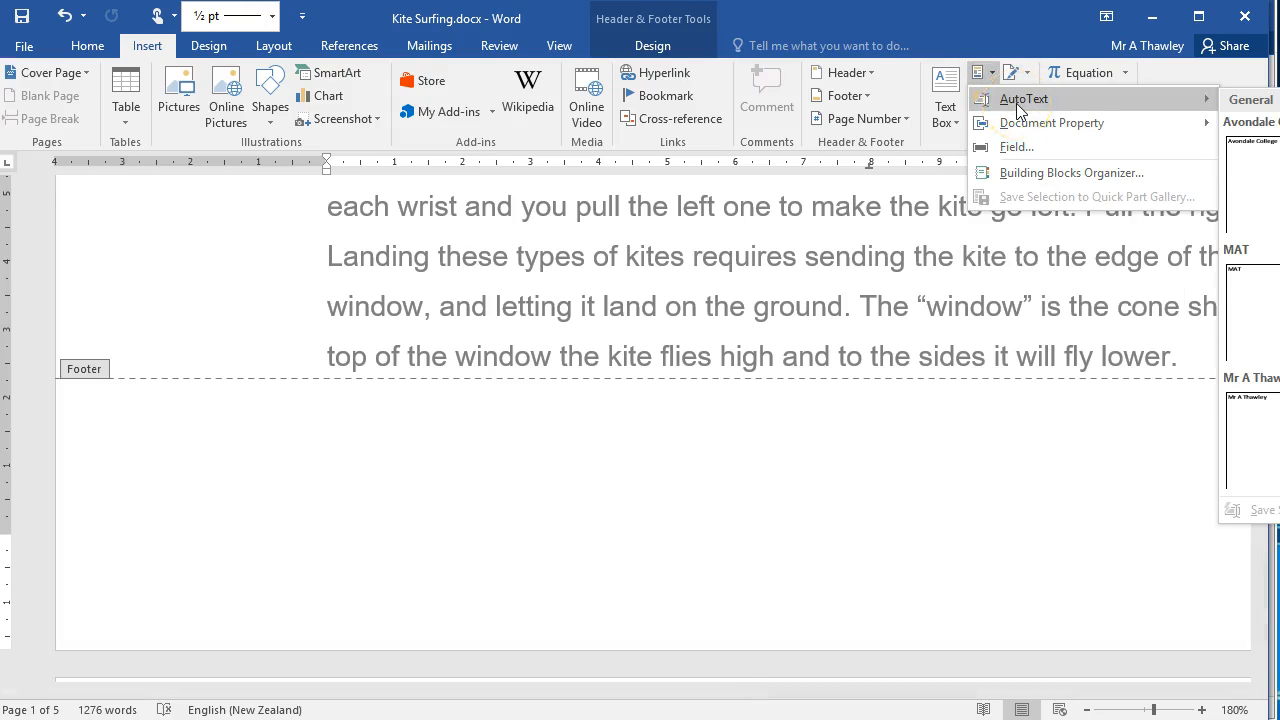
mouse_move(1050, 124)
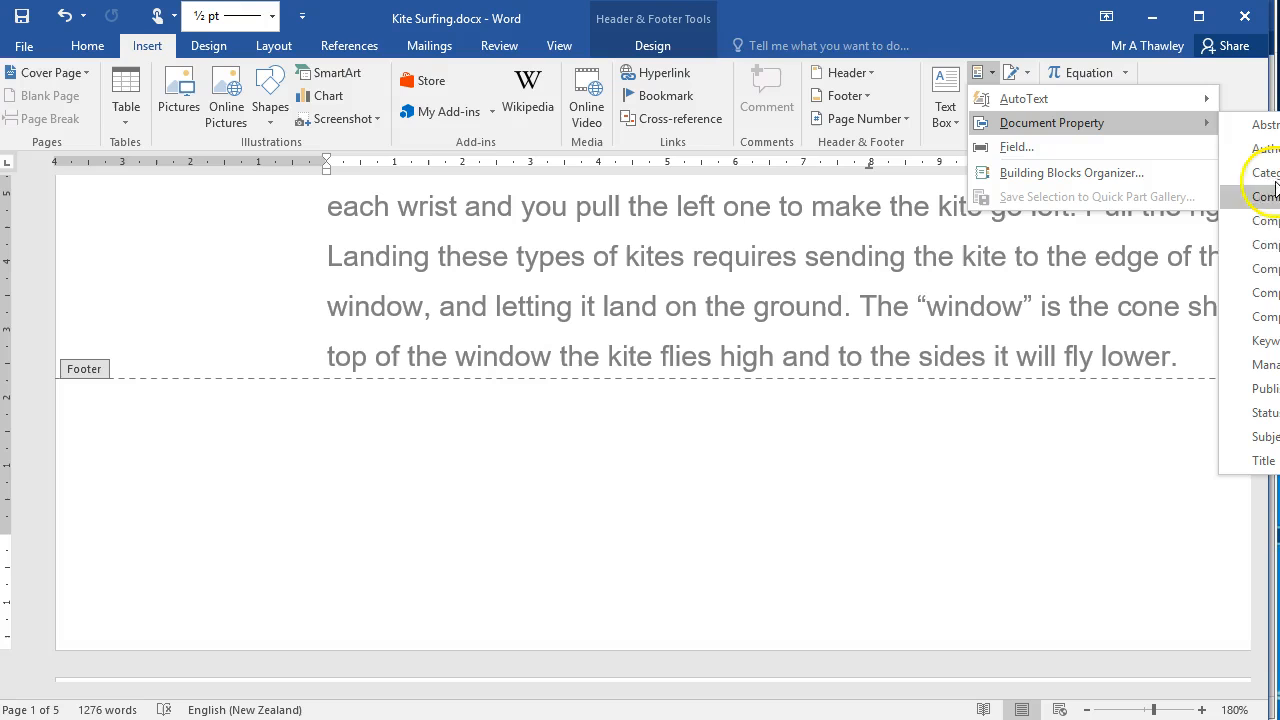
click(1094, 154)
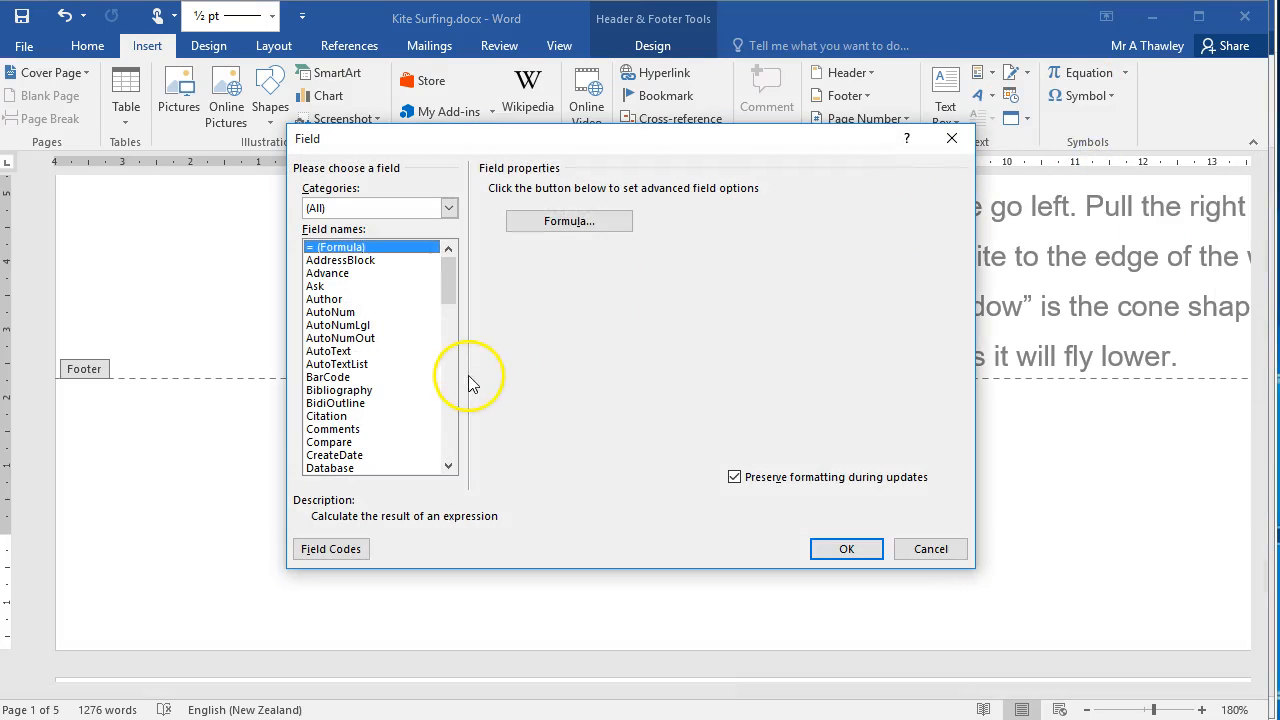
click(404, 390)
scroll(400, 395, down, 4)
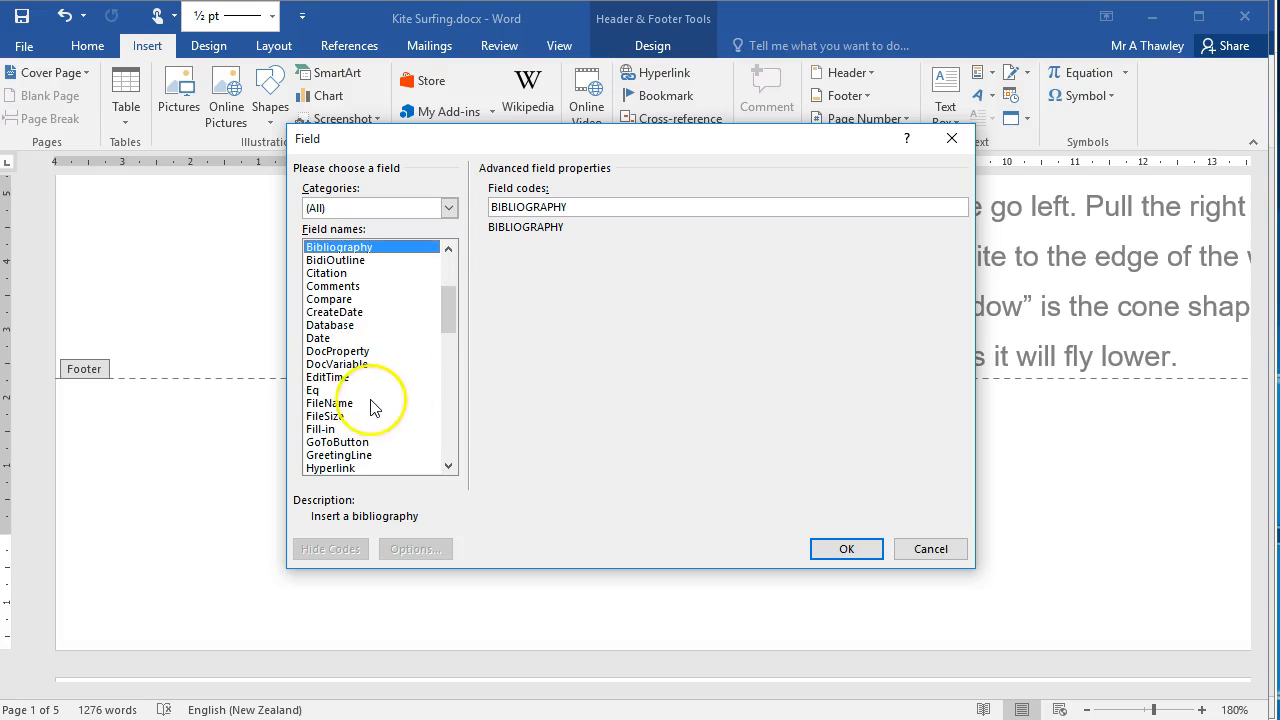
double_click(330, 403)
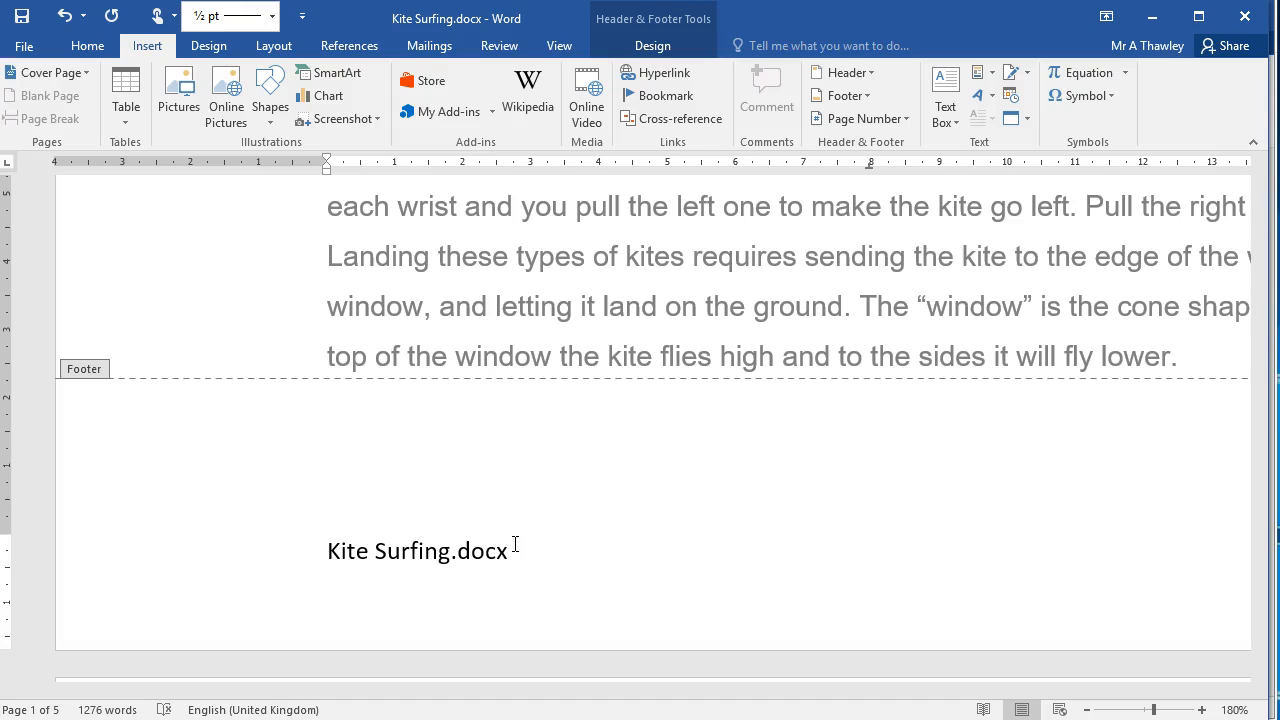
click(515, 545)
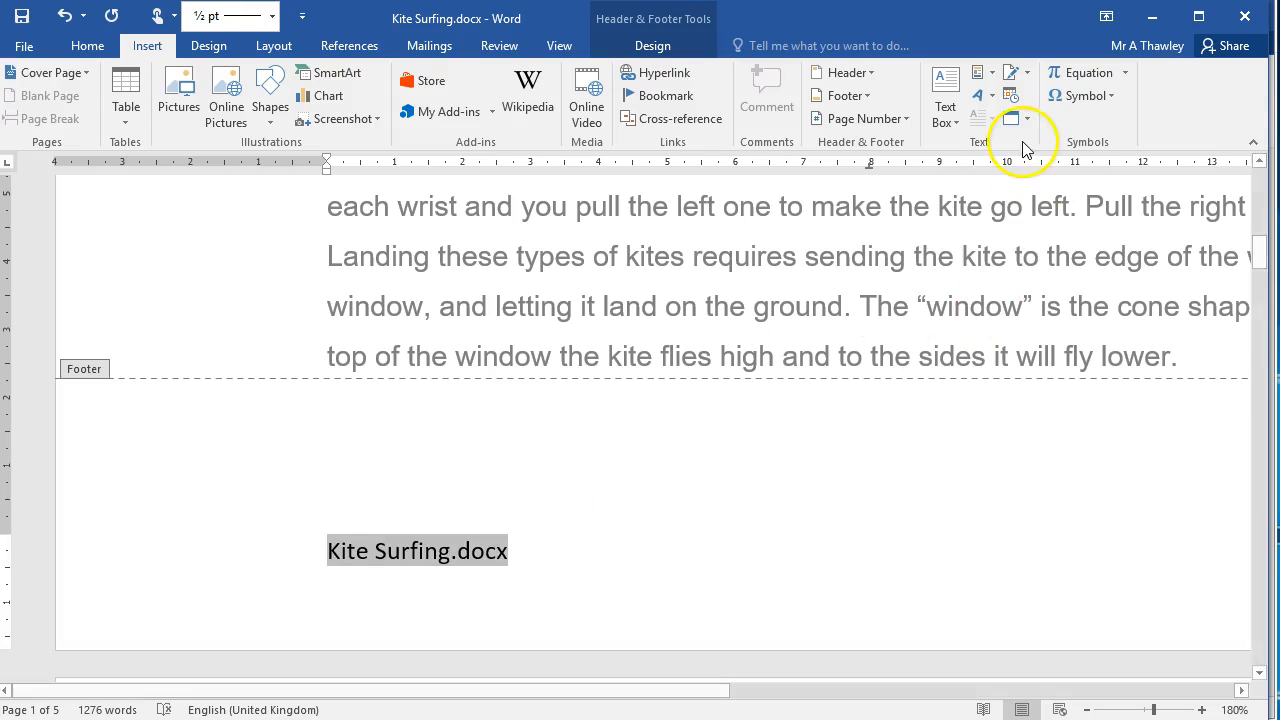
click(975, 72)
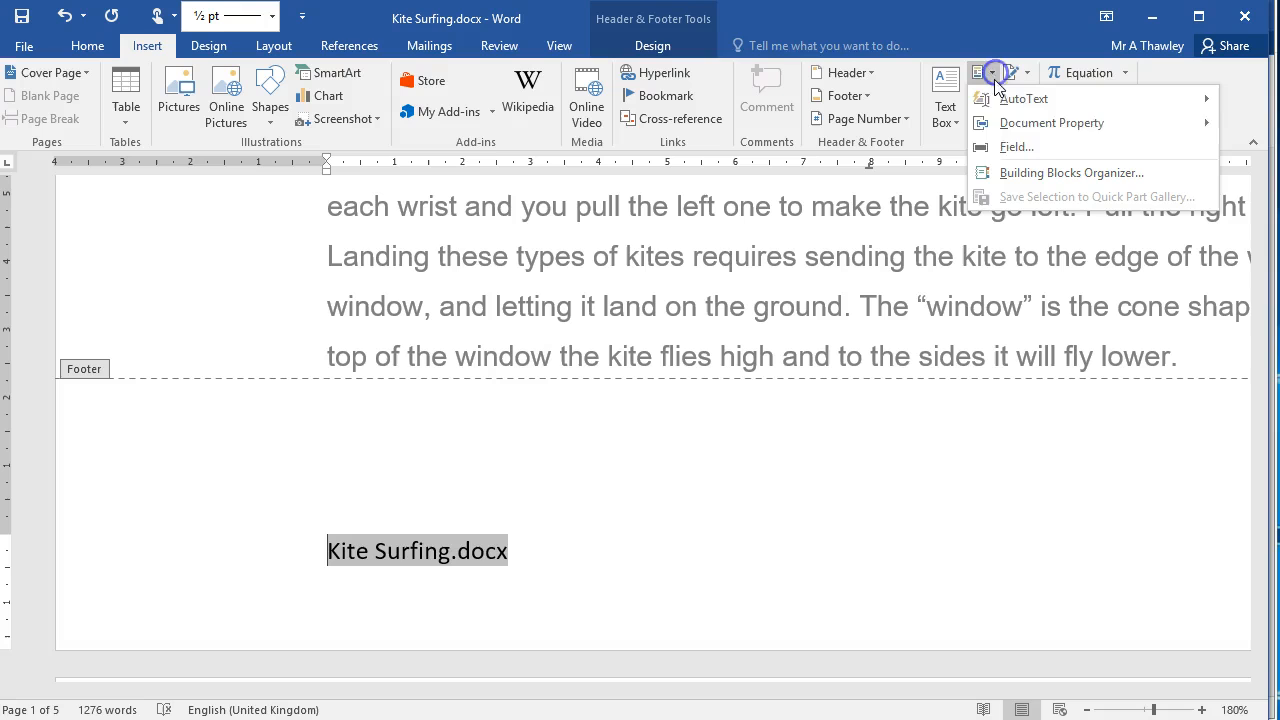
click(1016, 147)
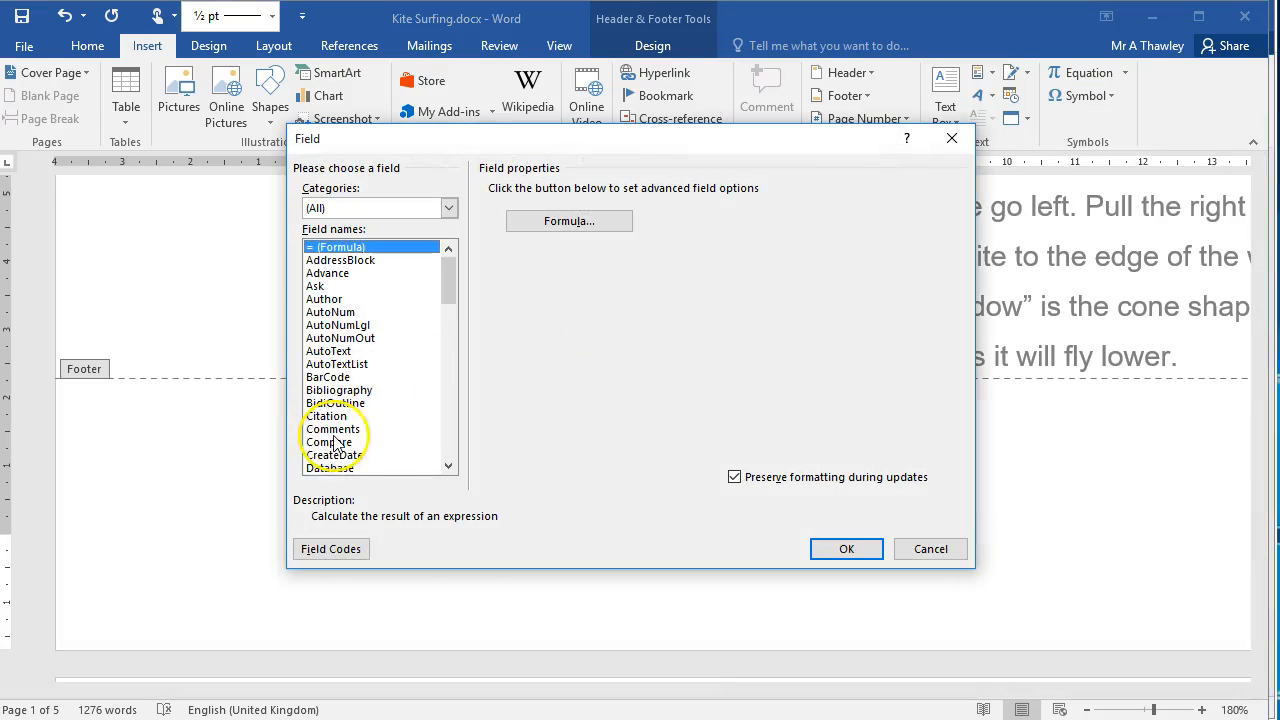
scroll(337, 445, down, 2)
scroll(337, 445, down, 6)
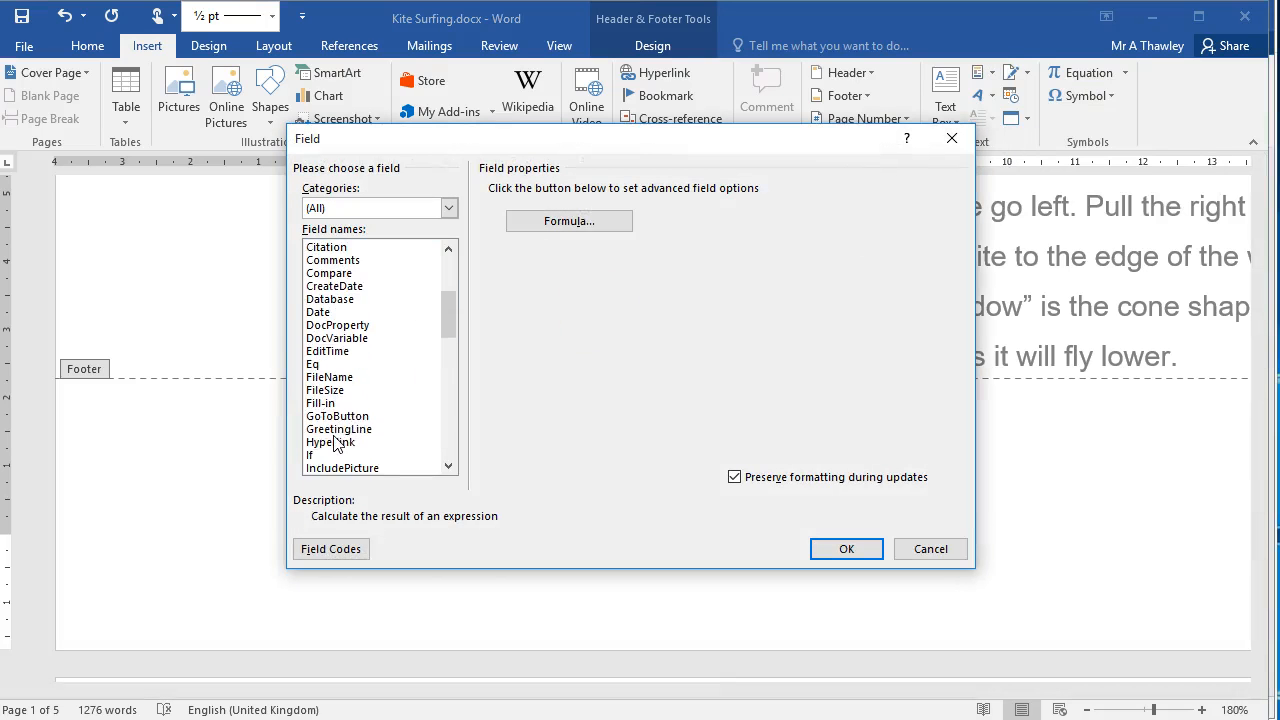
scroll(337, 445, down, 1)
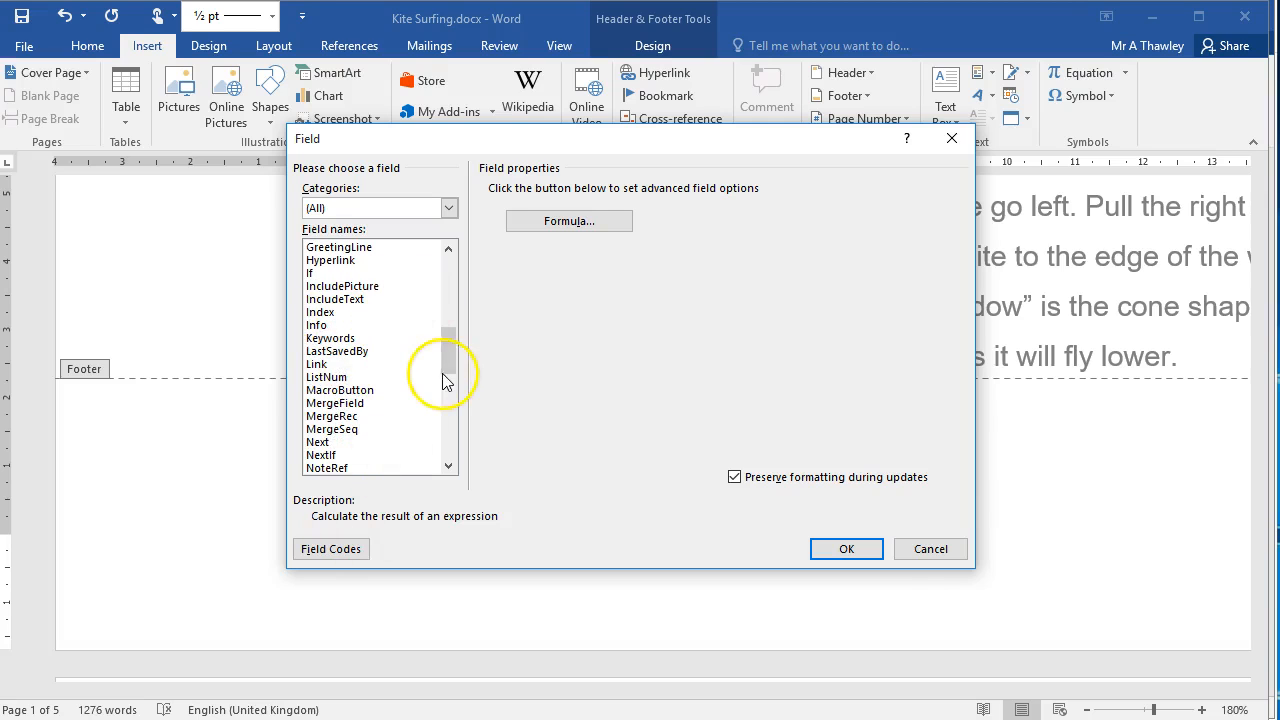
click(930, 549)
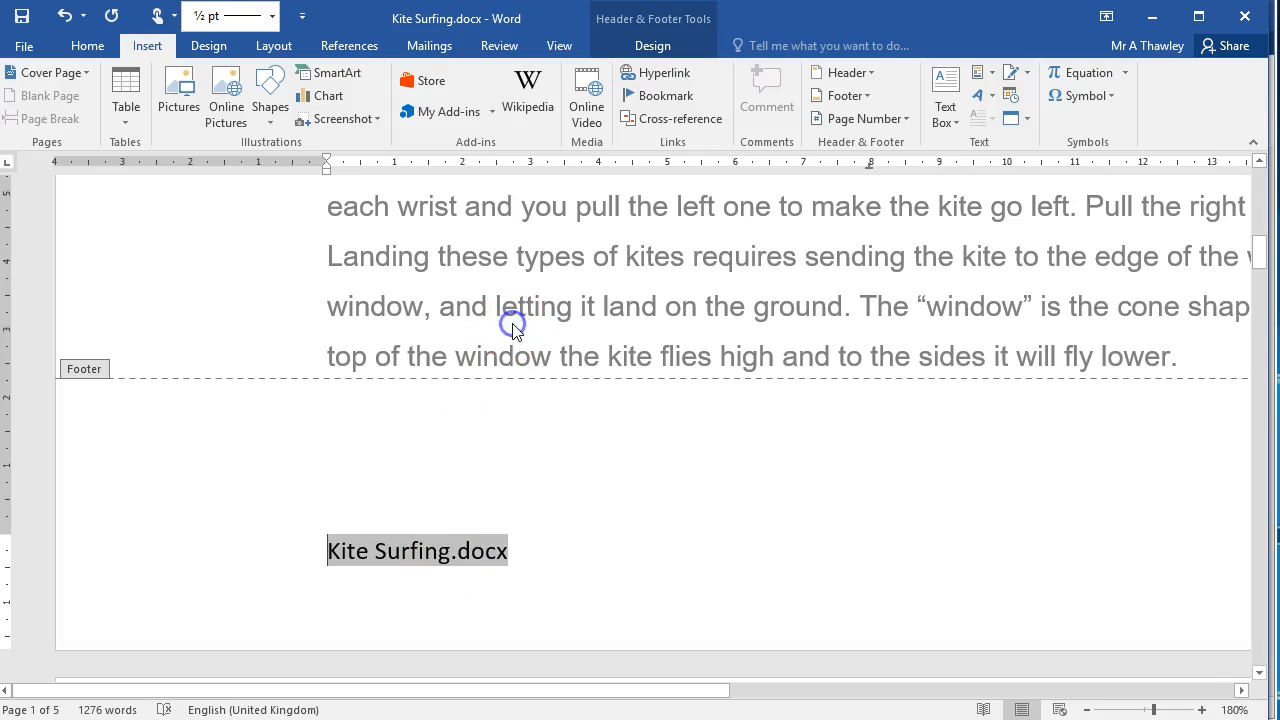
Return from the footer to the body and set the whole document's text to the Times New Roman font.
double_click(548, 329)
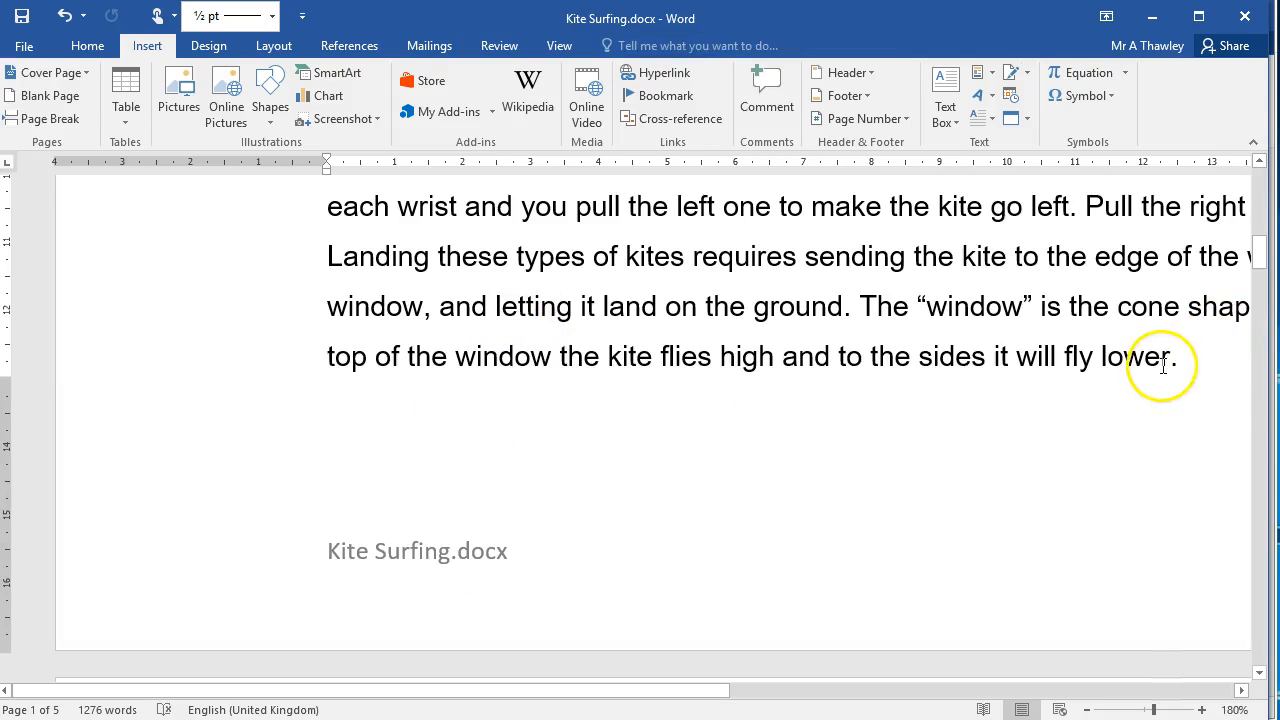
drag(1182, 367, 523, 361)
key(ctrl+a)
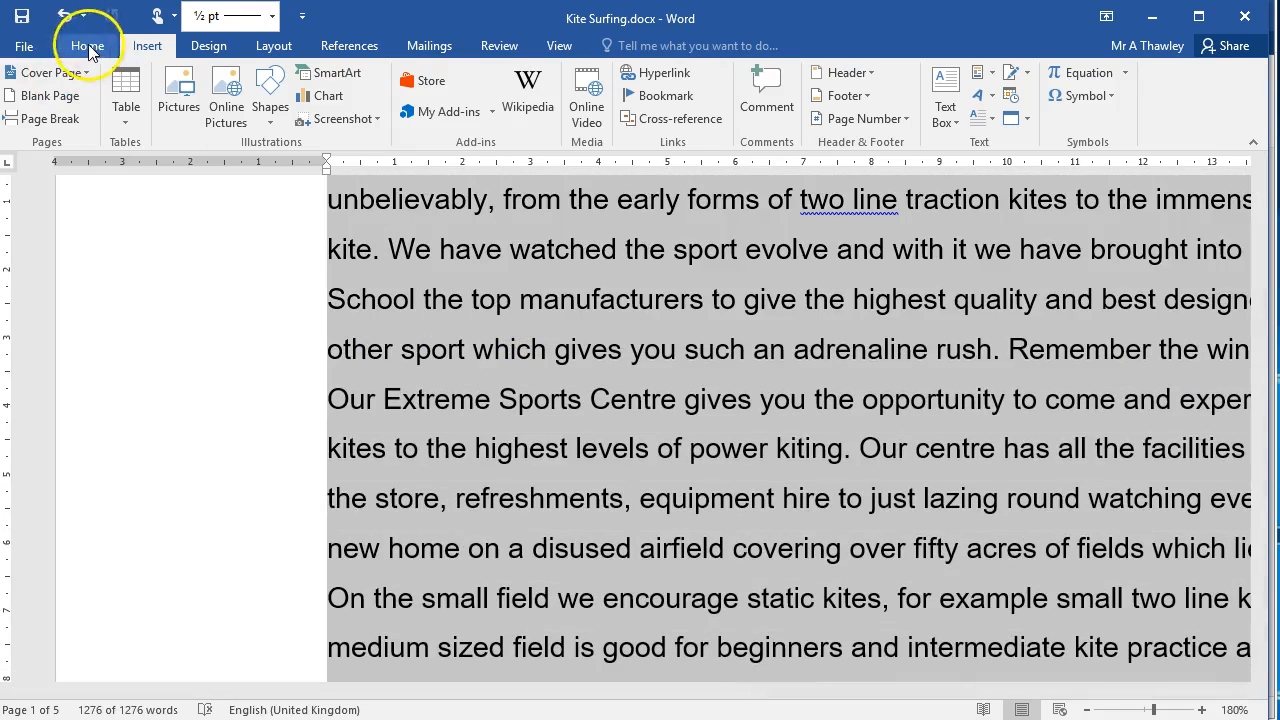
click(87, 46)
click(242, 81)
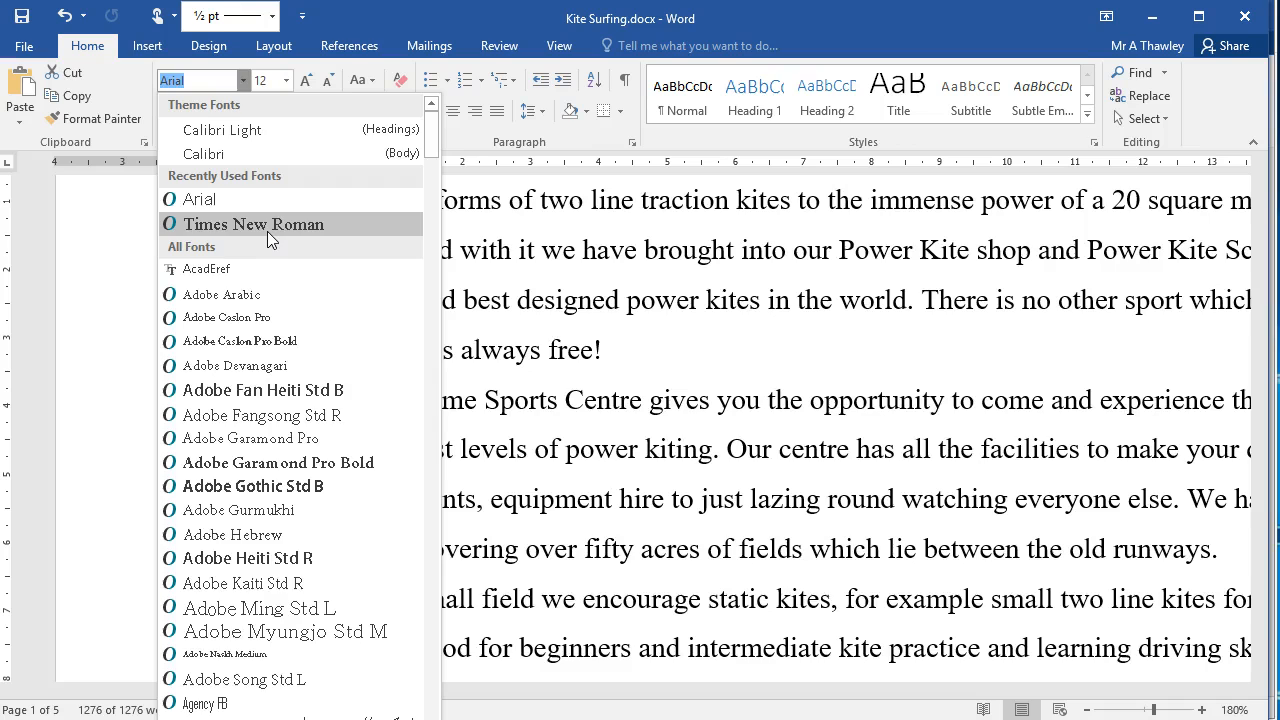
click(267, 226)
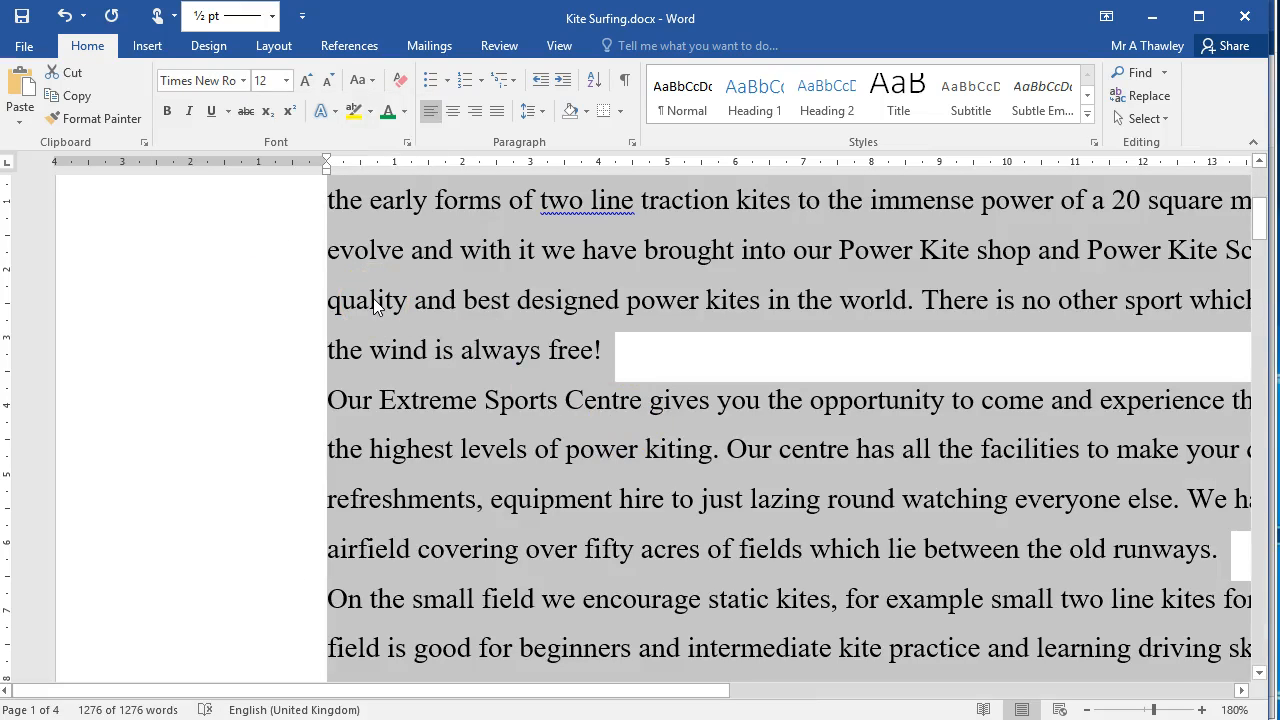
Set the line spacing of all selected paragraphs to single.
right_click(439, 314)
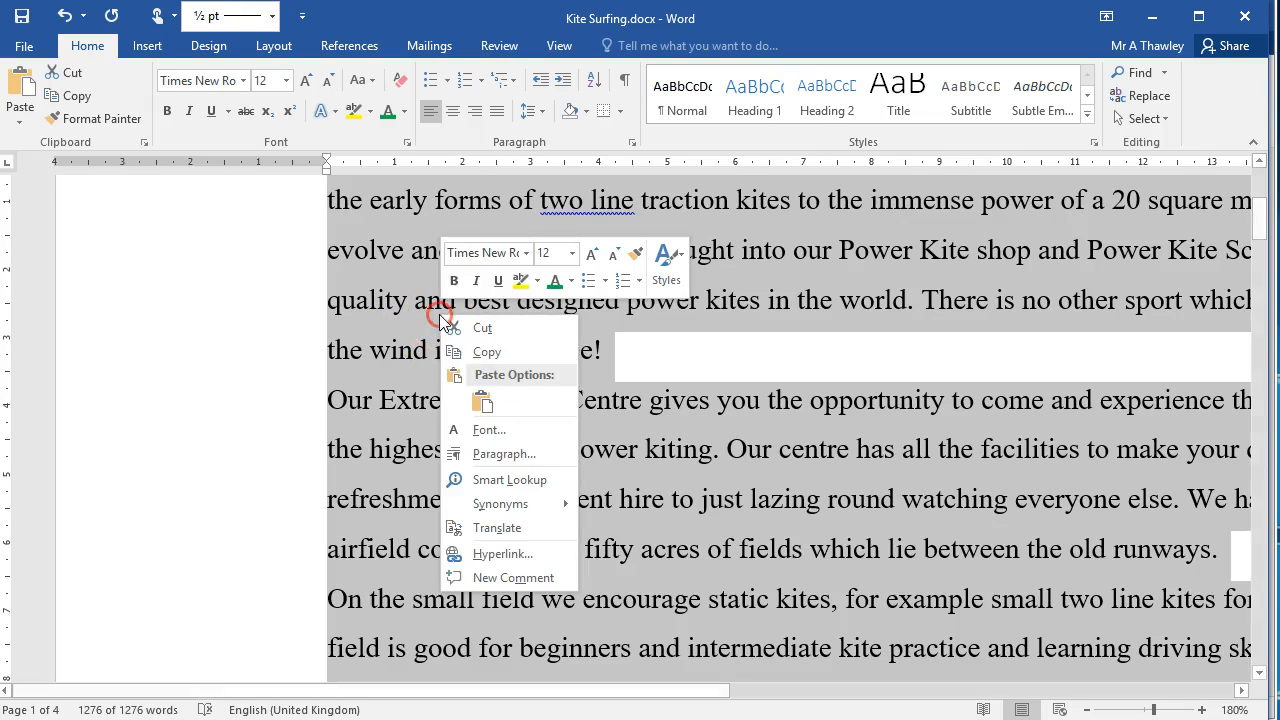
click(515, 455)
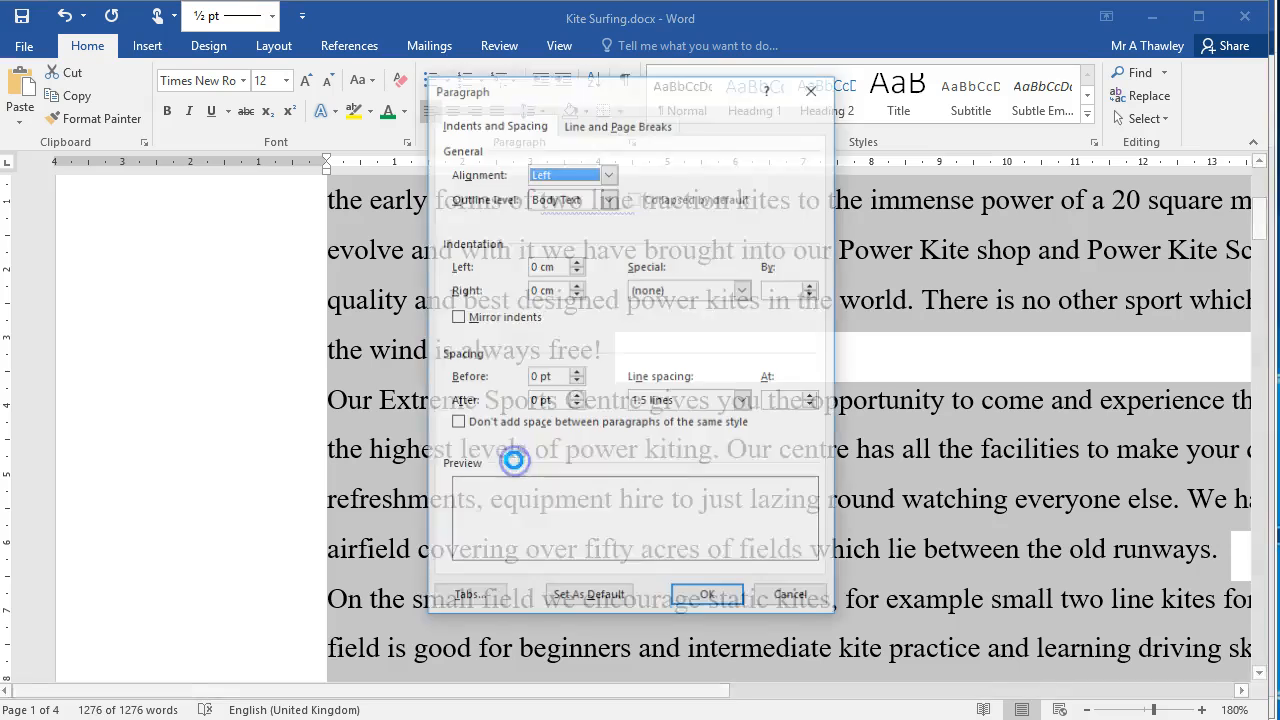
click(605, 126)
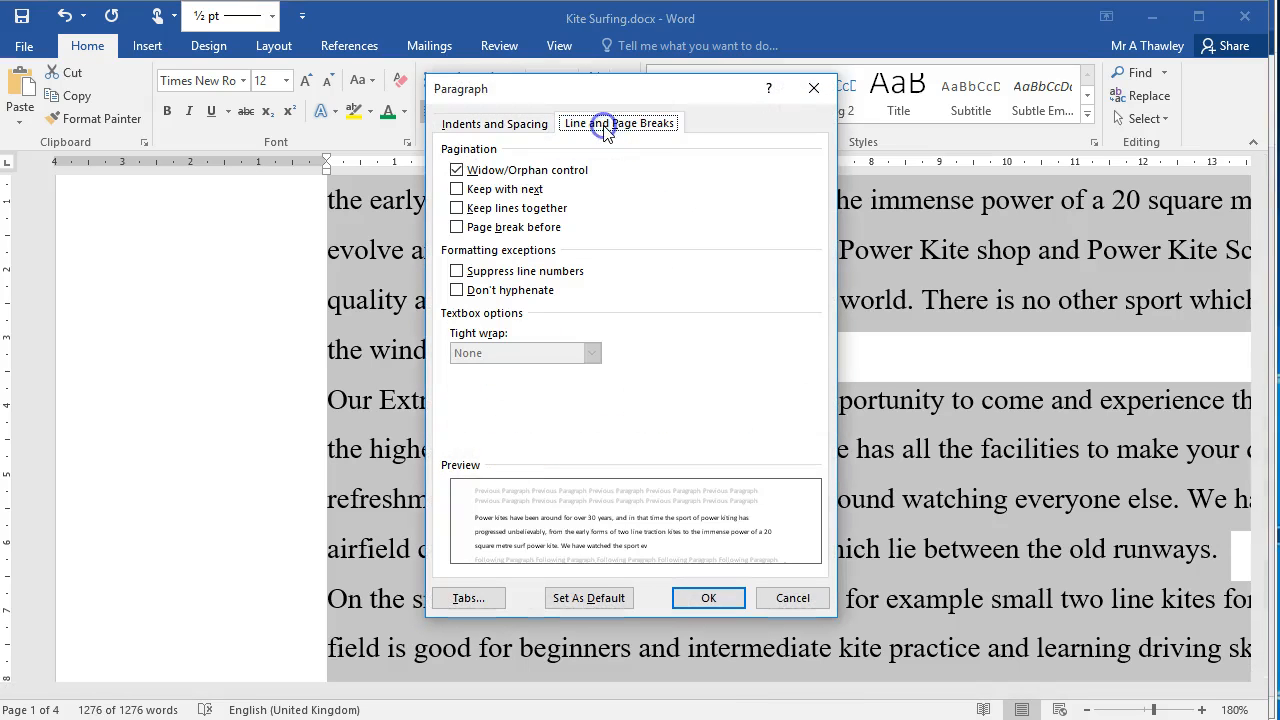
click(498, 123)
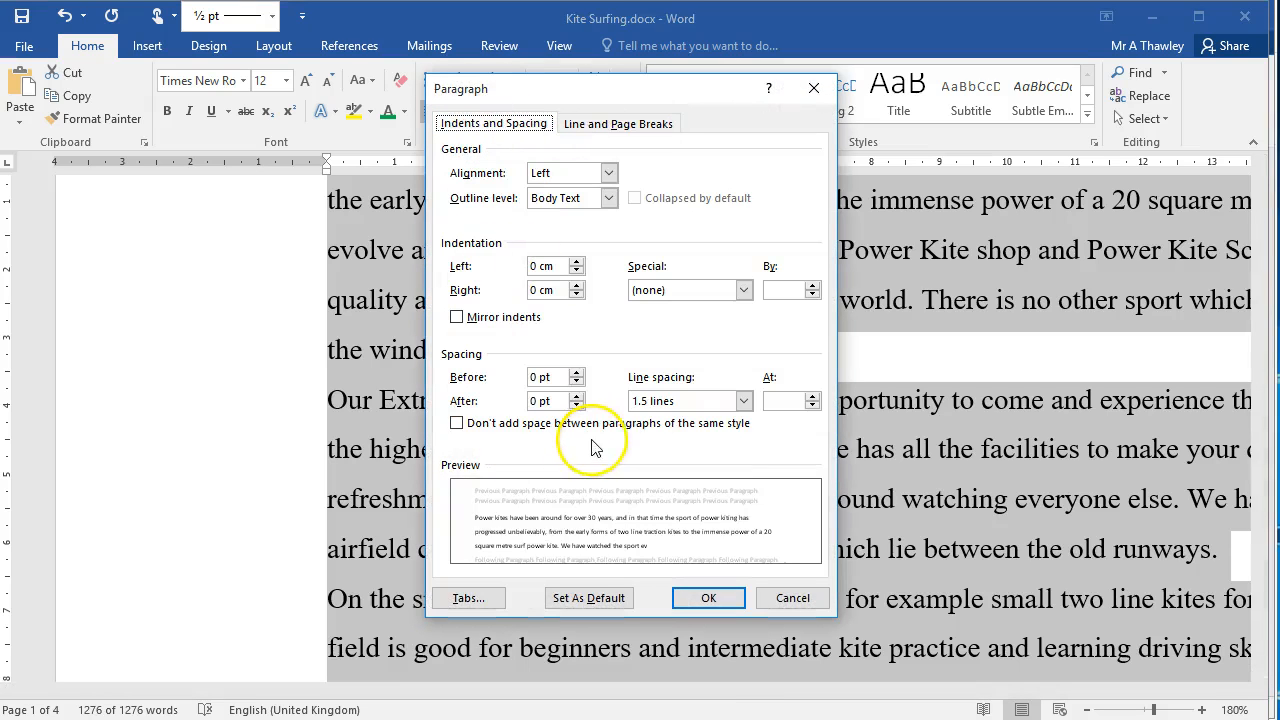
click(673, 401)
click(660, 414)
click(700, 598)
key(ctrl+z)
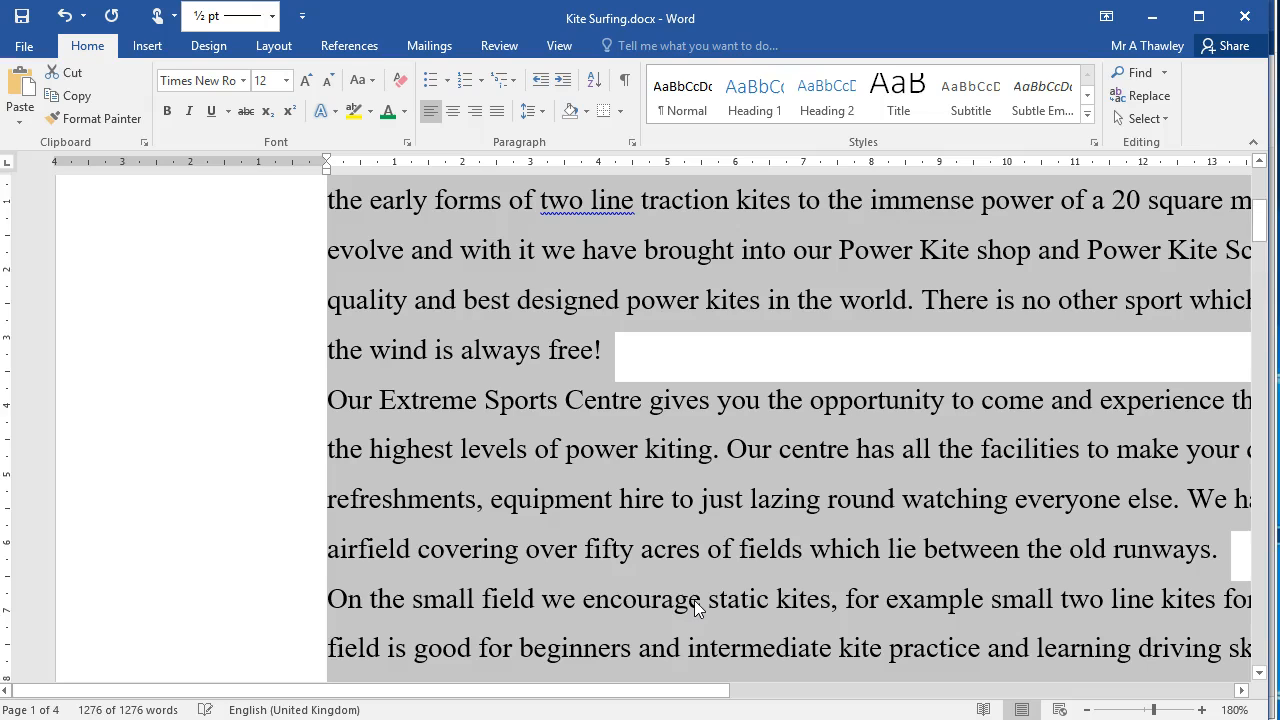
key(ctrl+y)
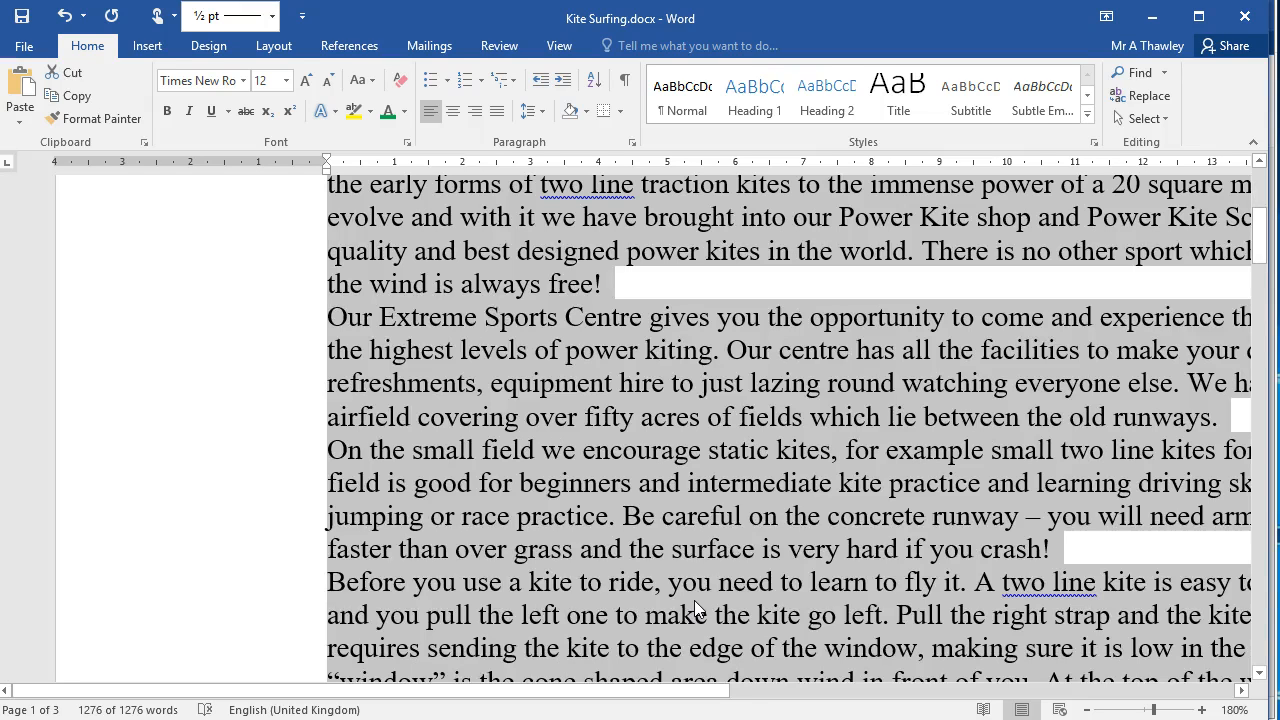
Open the page header for editing and enter the identification number in it.
scroll(694, 600, up, 4)
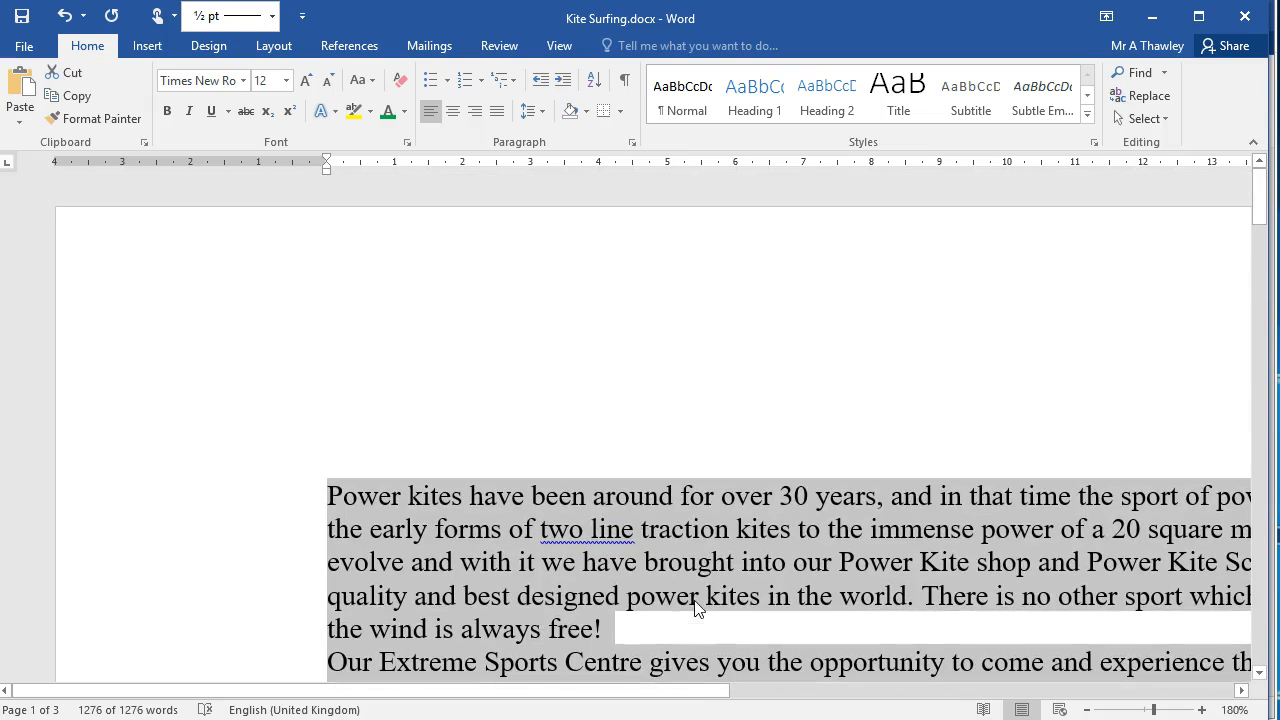
click(398, 318)
double_click(398, 318)
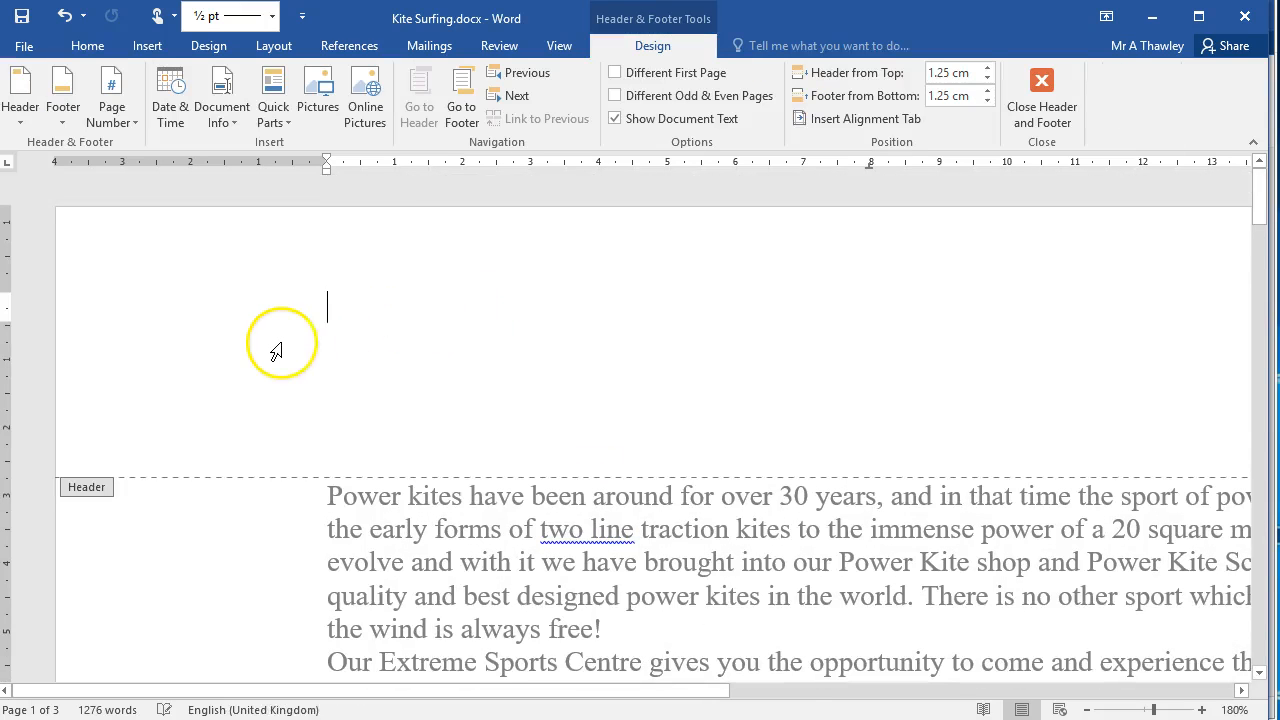
text(AC123456)
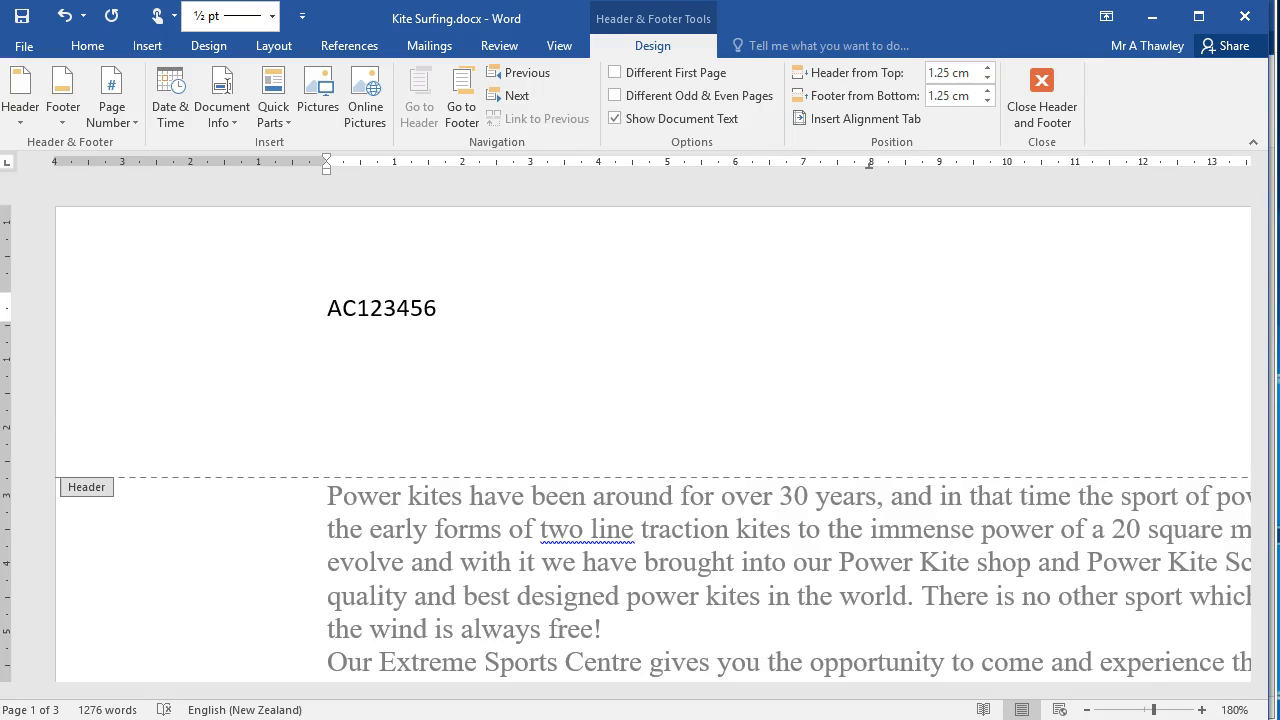
Add a tab after the file name in the footer to reach the next tab stop.
scroll(271, 335, down, 10)
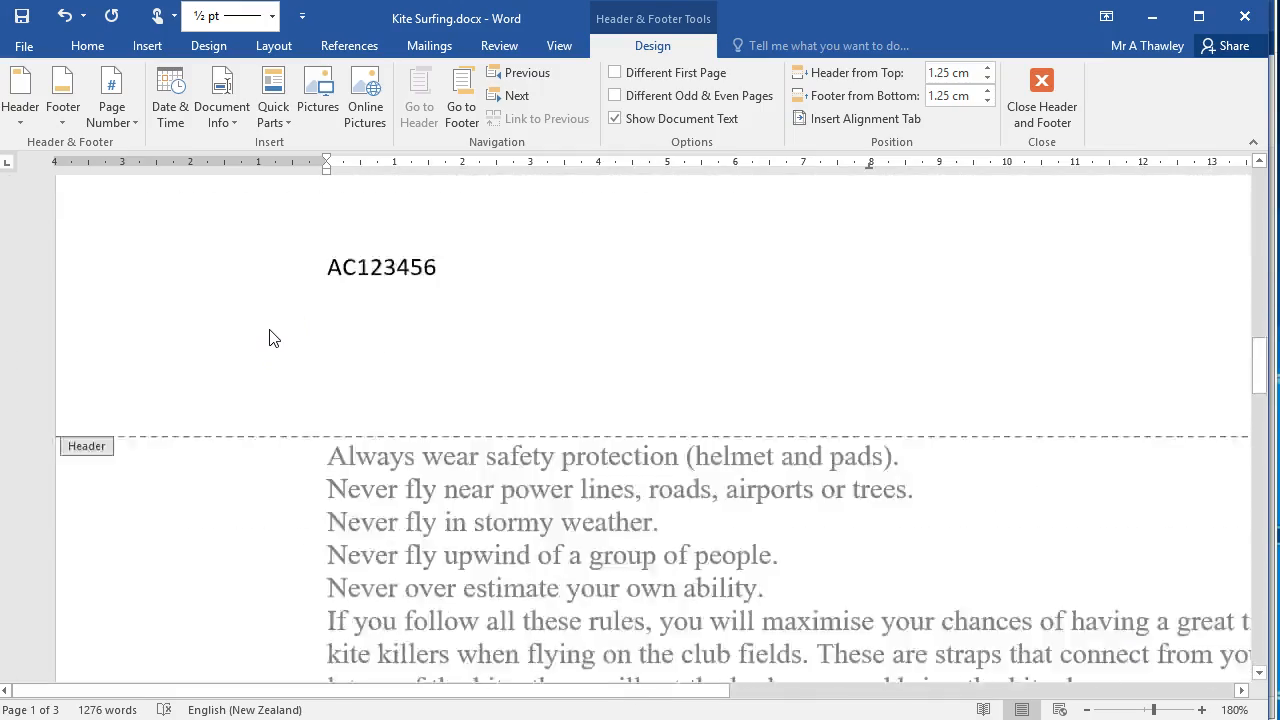
scroll(329, 451, down, 10)
scroll(624, 440, down, 5)
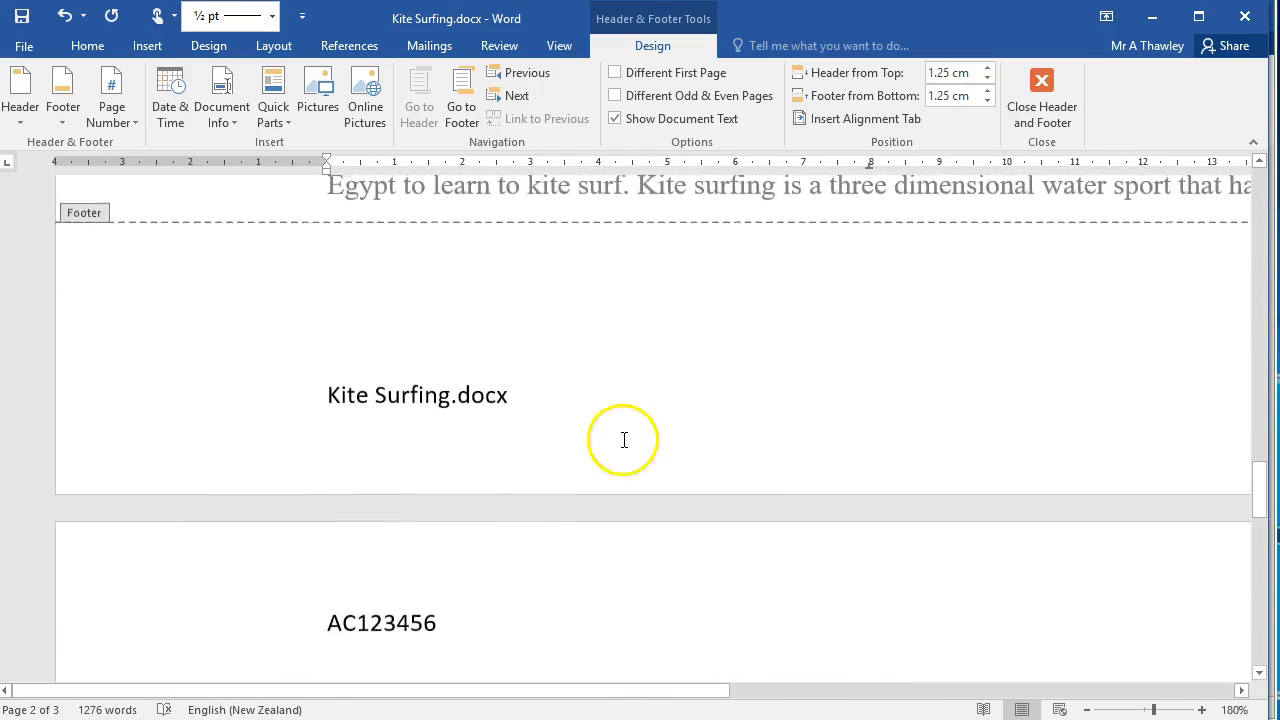
click(955, 378)
key(Tab)
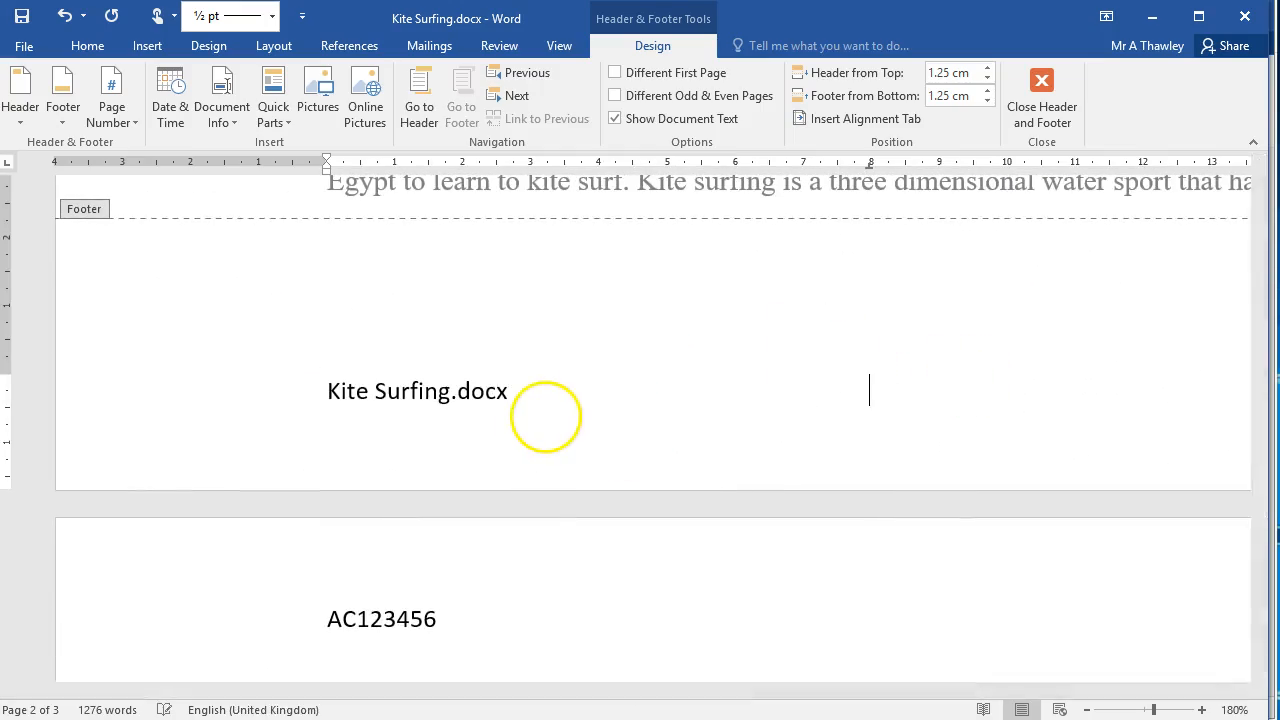
click(148, 50)
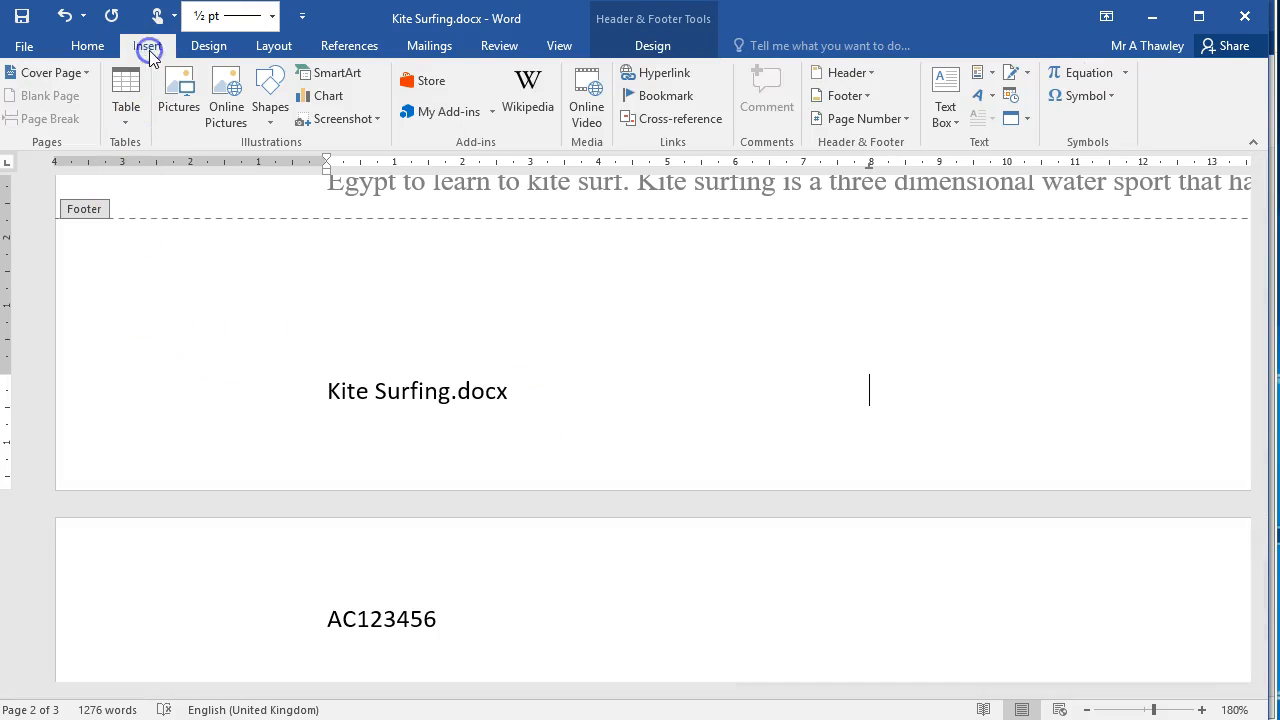
click(980, 73)
mouse_move(1030, 108)
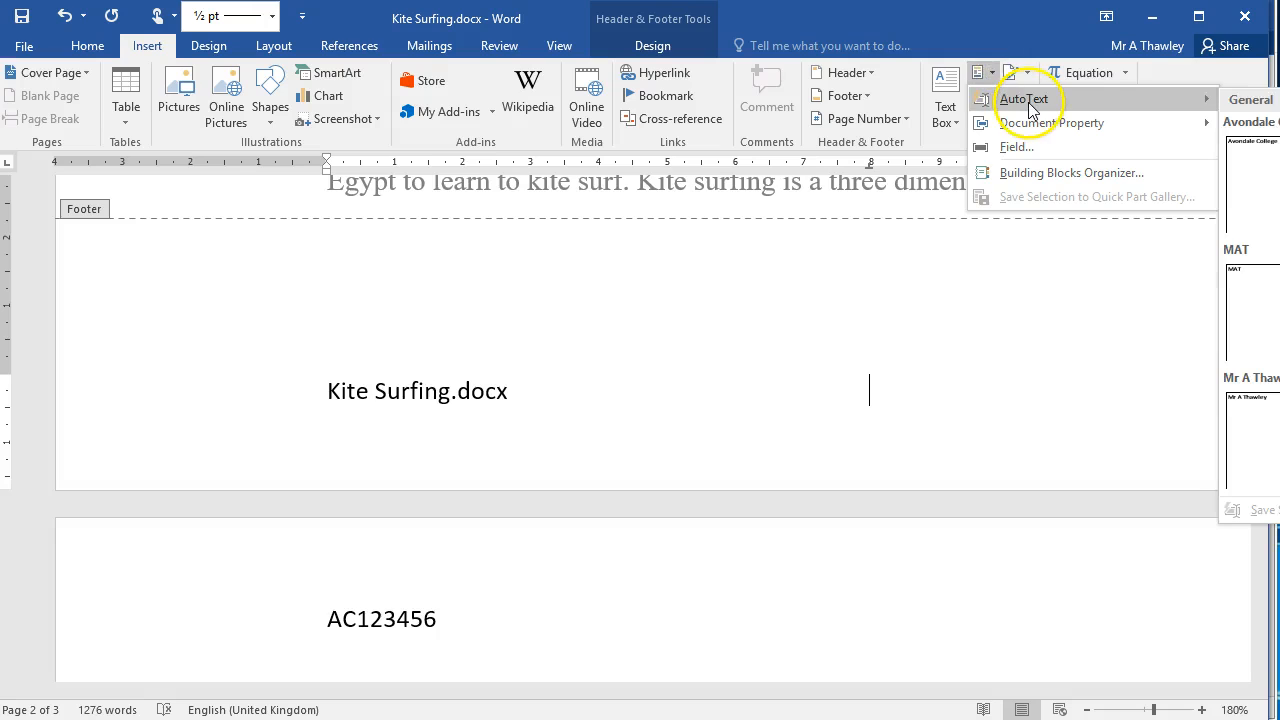
mouse_move(1057, 130)
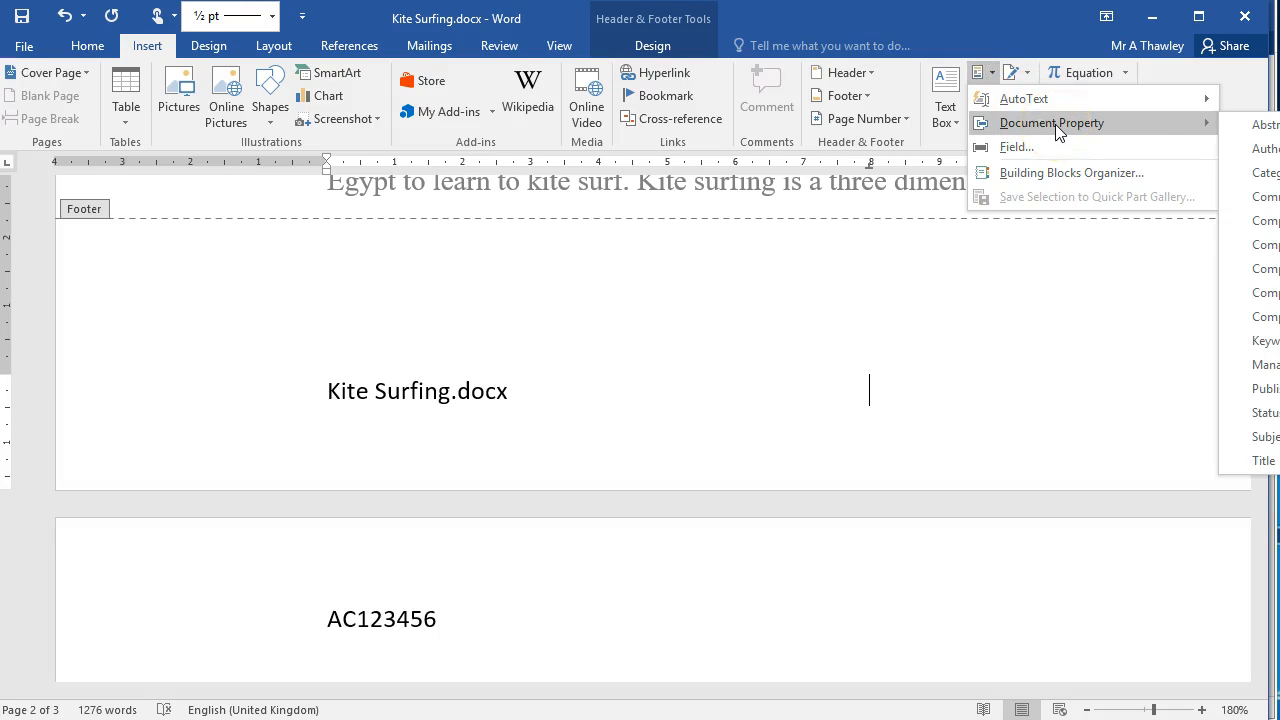
click(1057, 148)
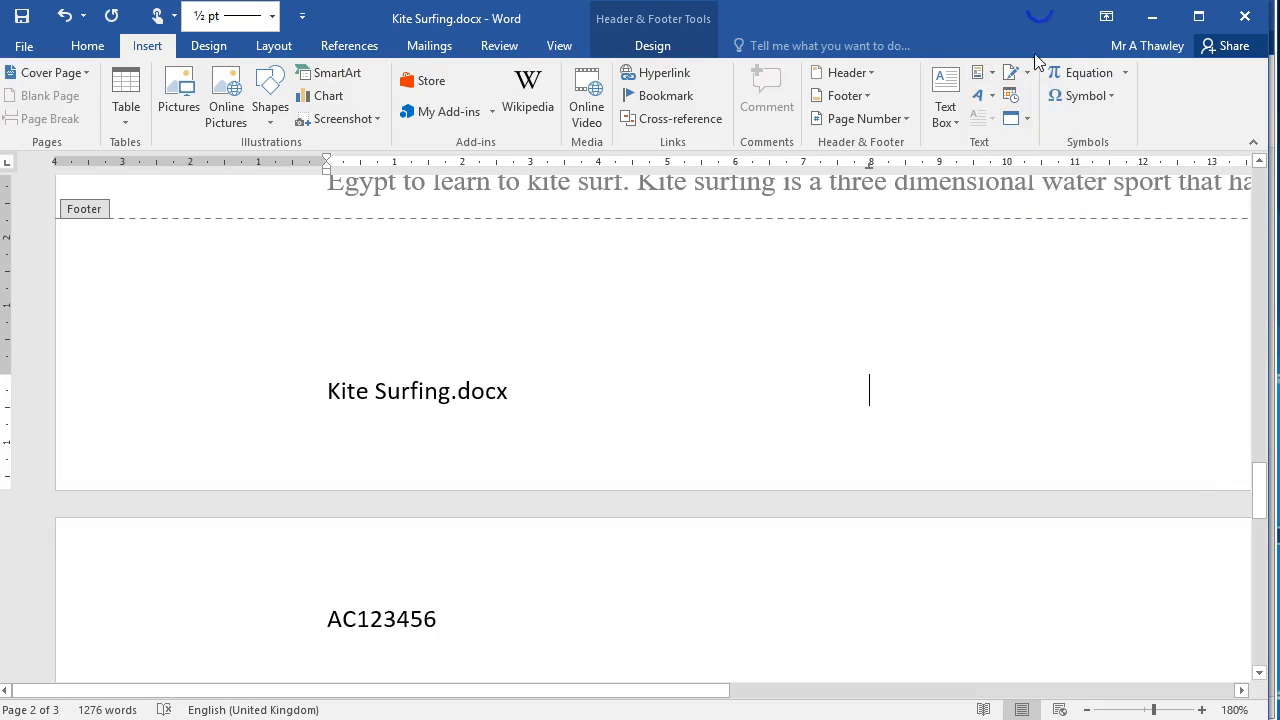
click(1009, 96)
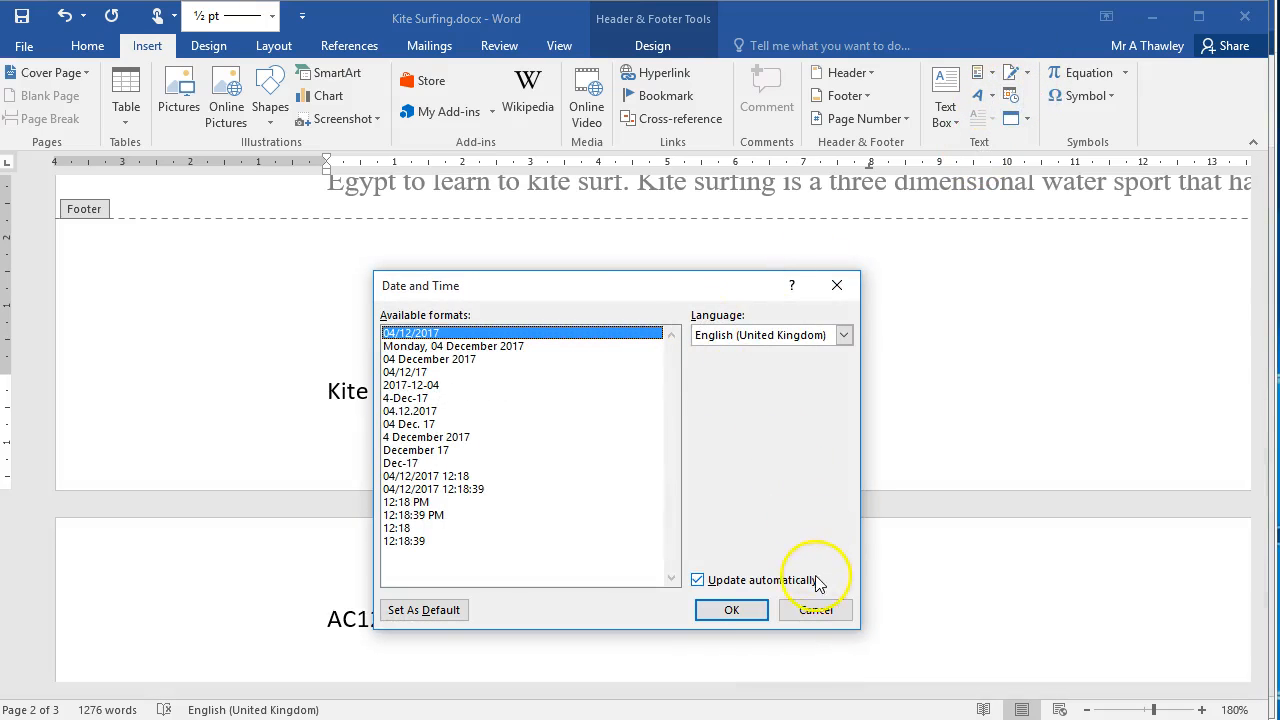
click(816, 610)
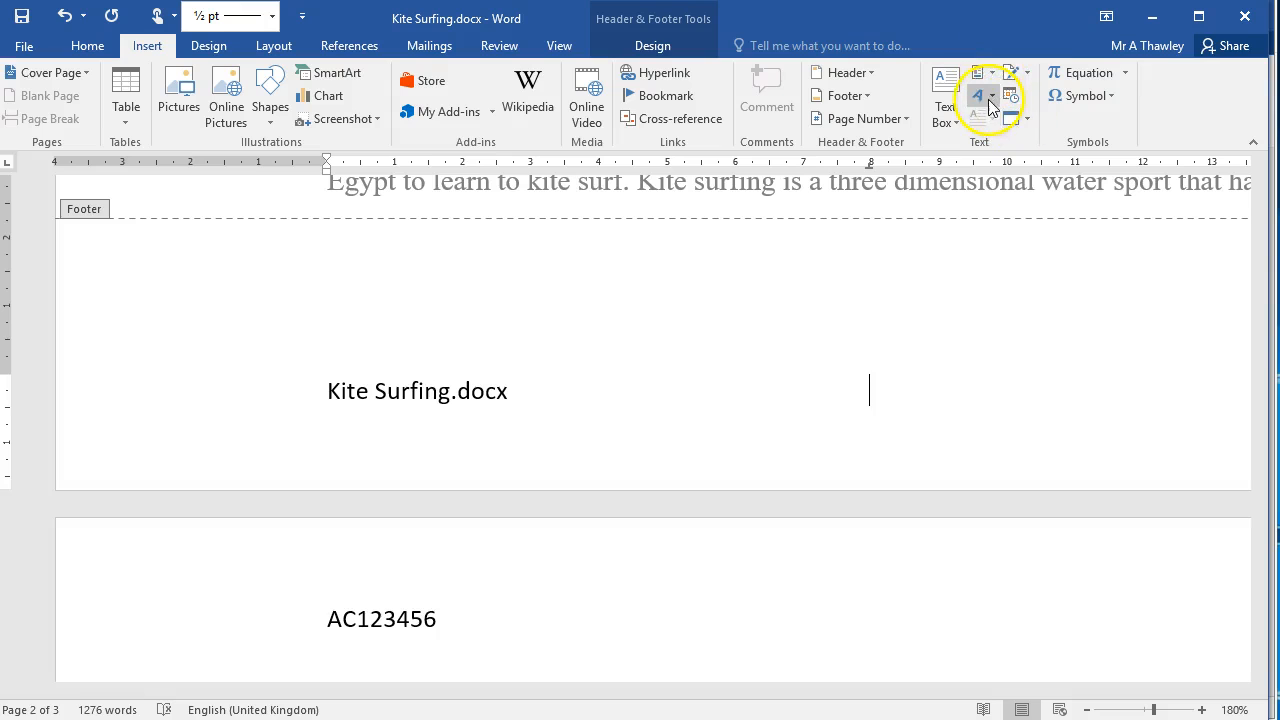
Insert an automatic Page field at the tab stop beside the footer's file name and return to the body text.
click(989, 97)
click(989, 71)
click(1008, 139)
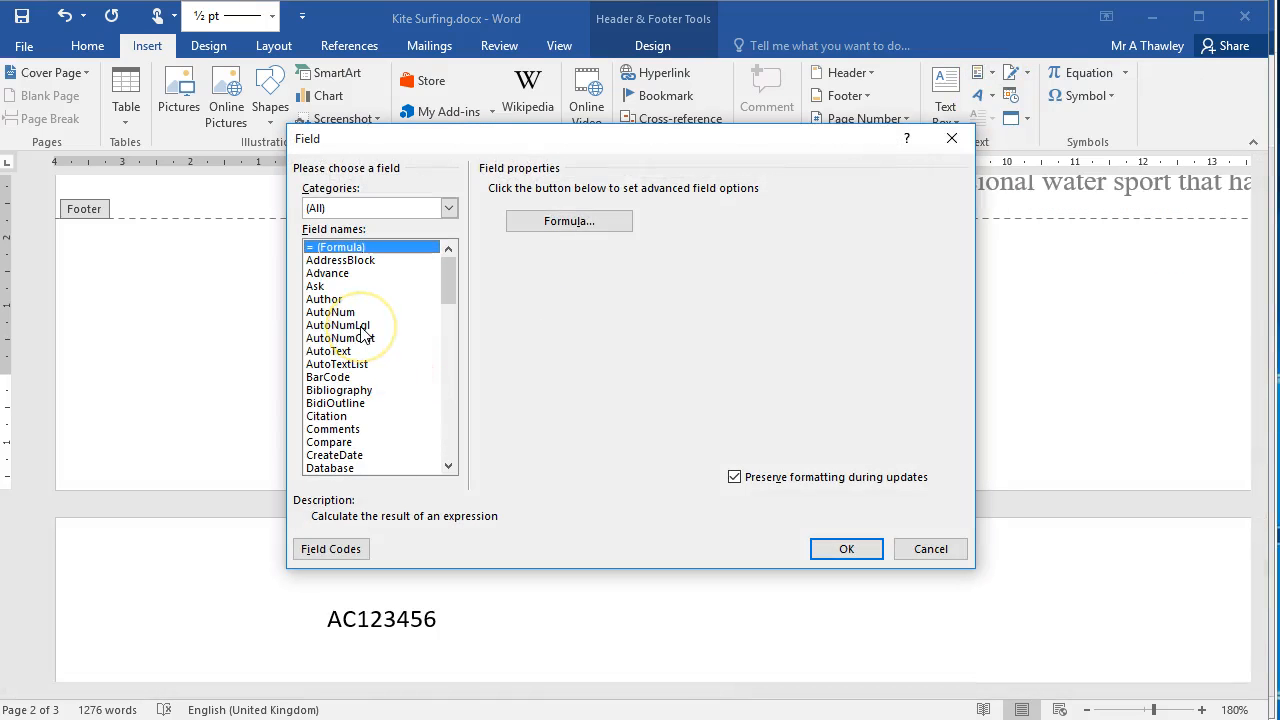
click(362, 328)
key(p)
click(842, 550)
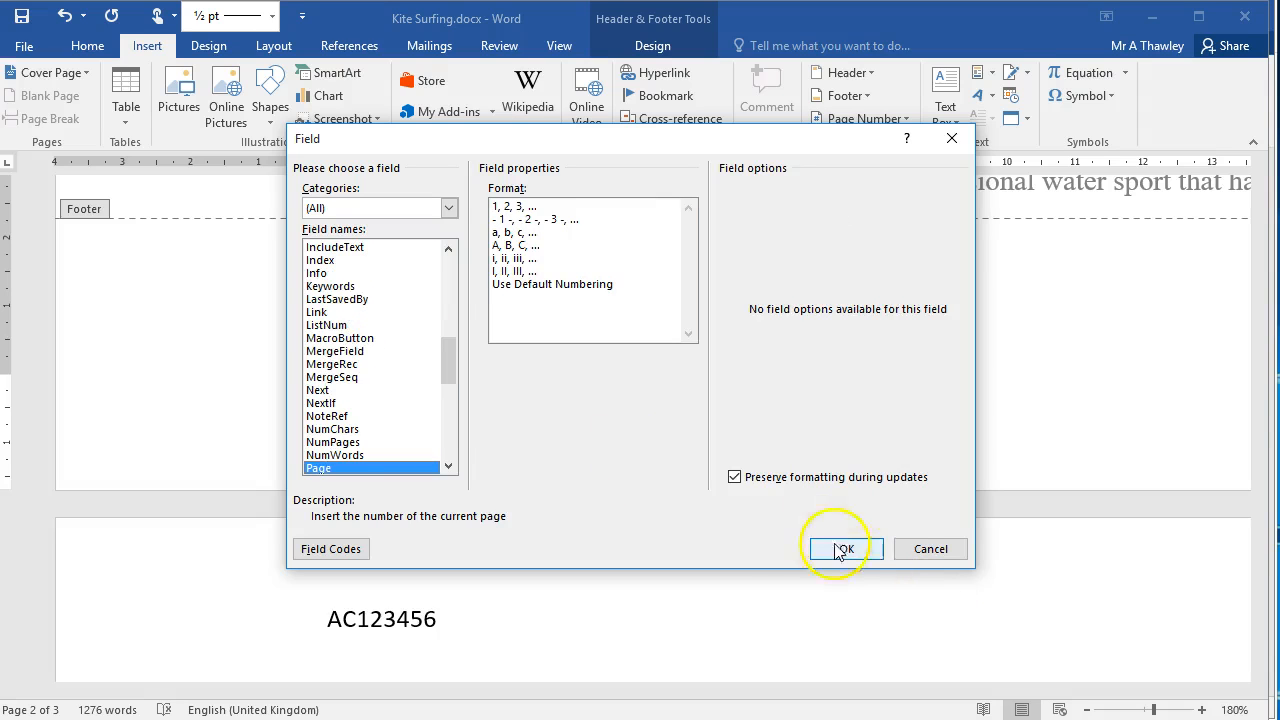
double_click(326, 468)
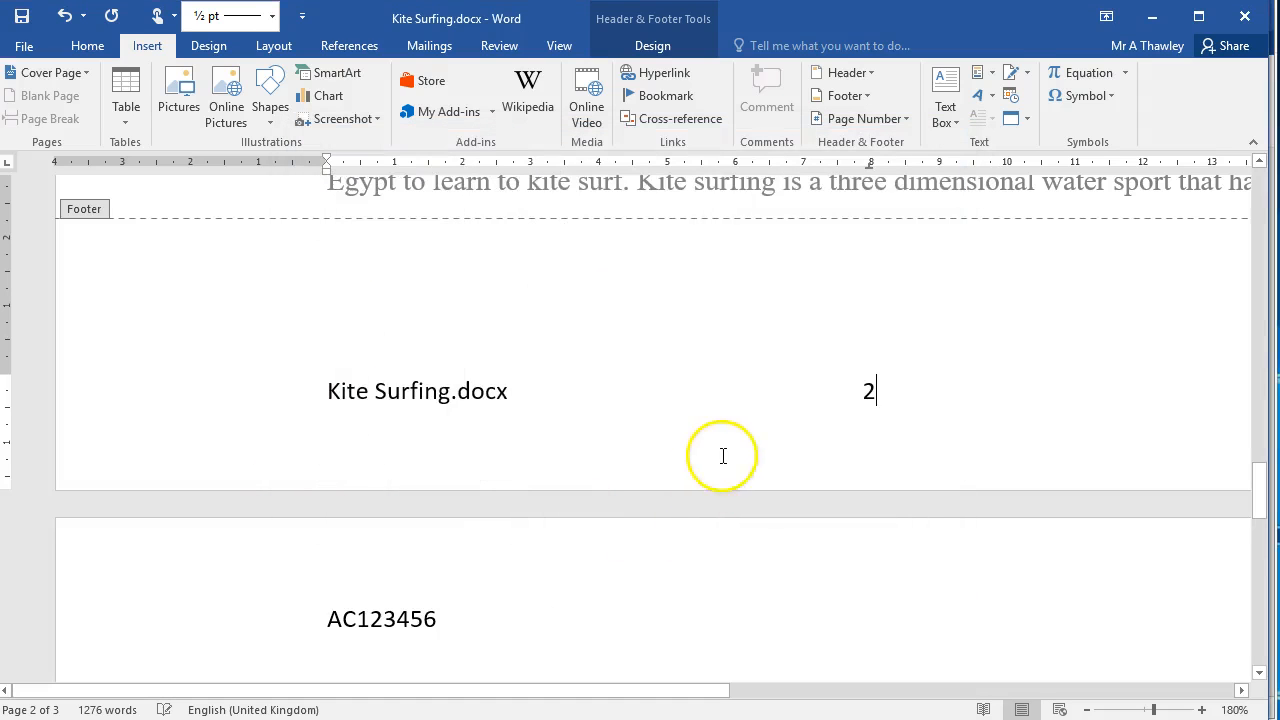
scroll(449, 386, up, 15)
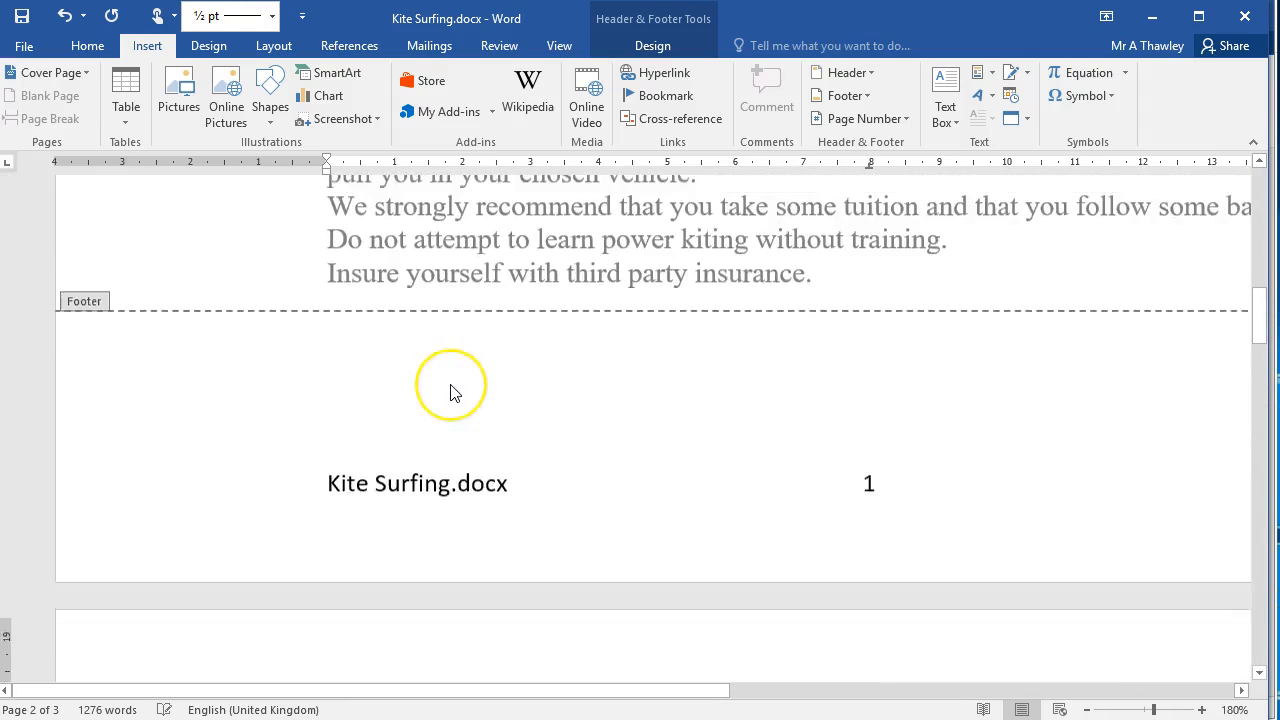
scroll(450, 392, up, 1)
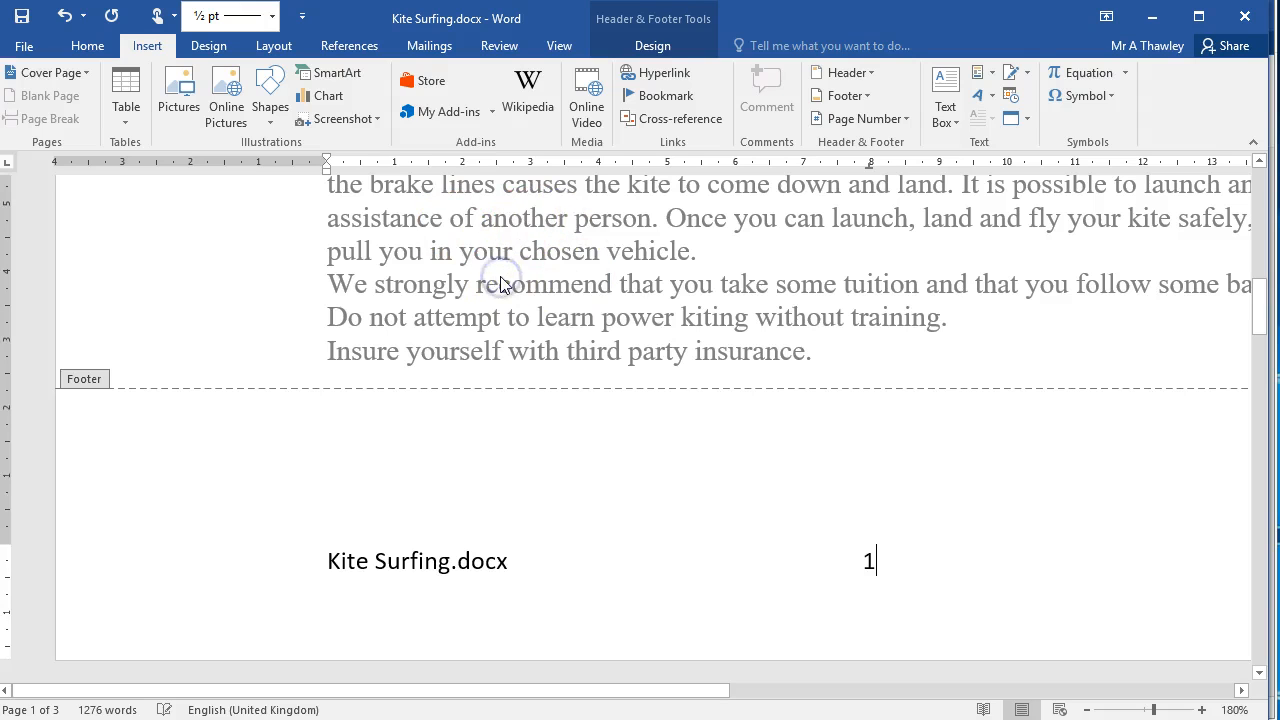
scroll(500, 280, up, 3)
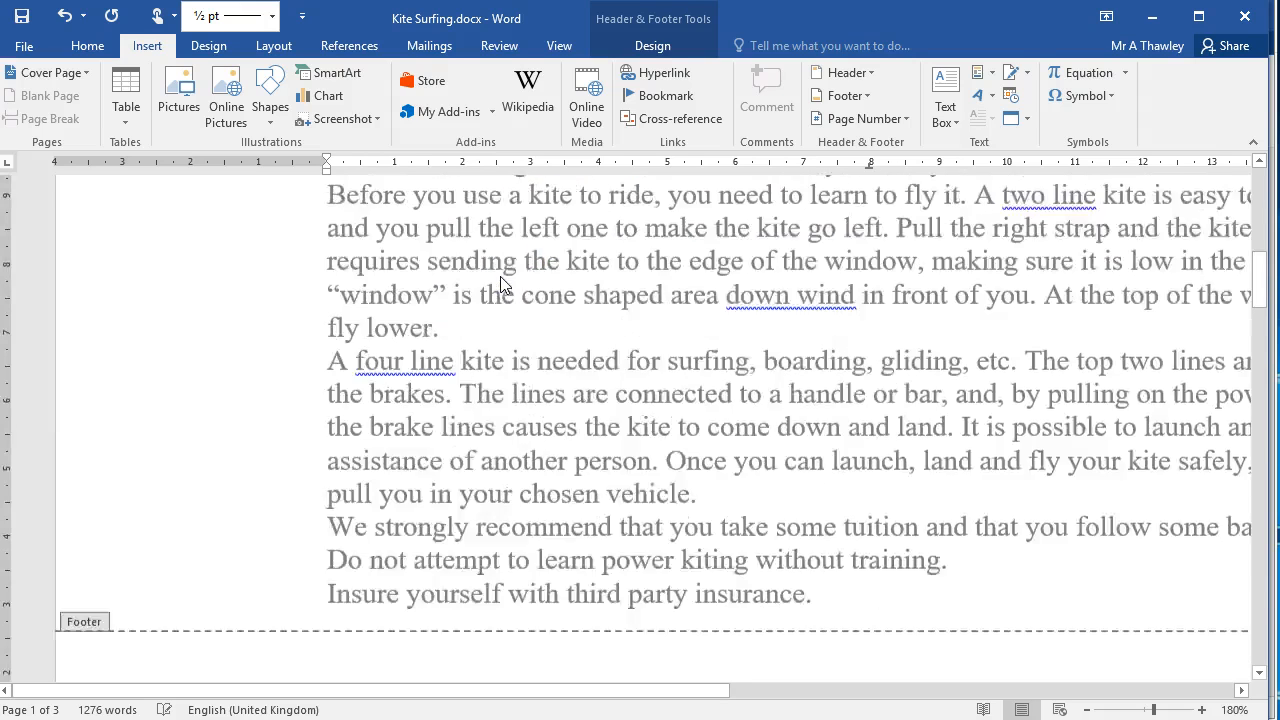
double_click(501, 276)
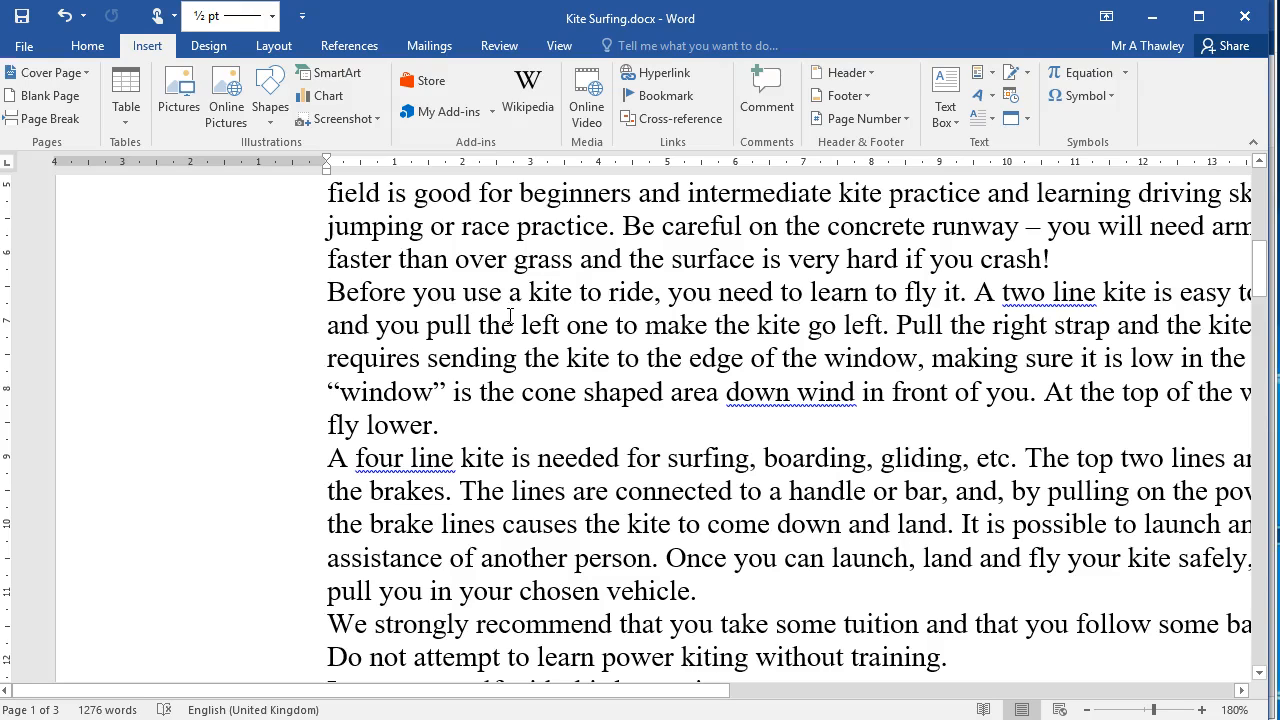
Justify all of the document's body text.
scroll(510, 316, up, 1)
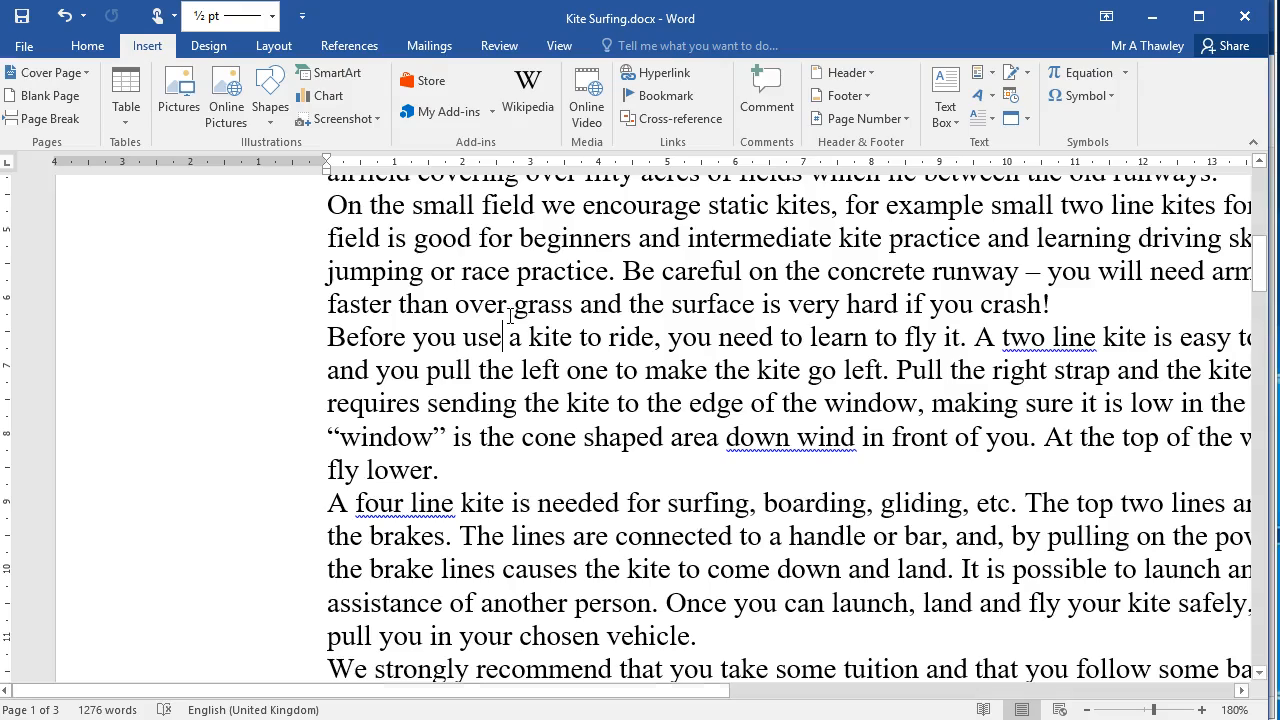
scroll(510, 316, up, 6)
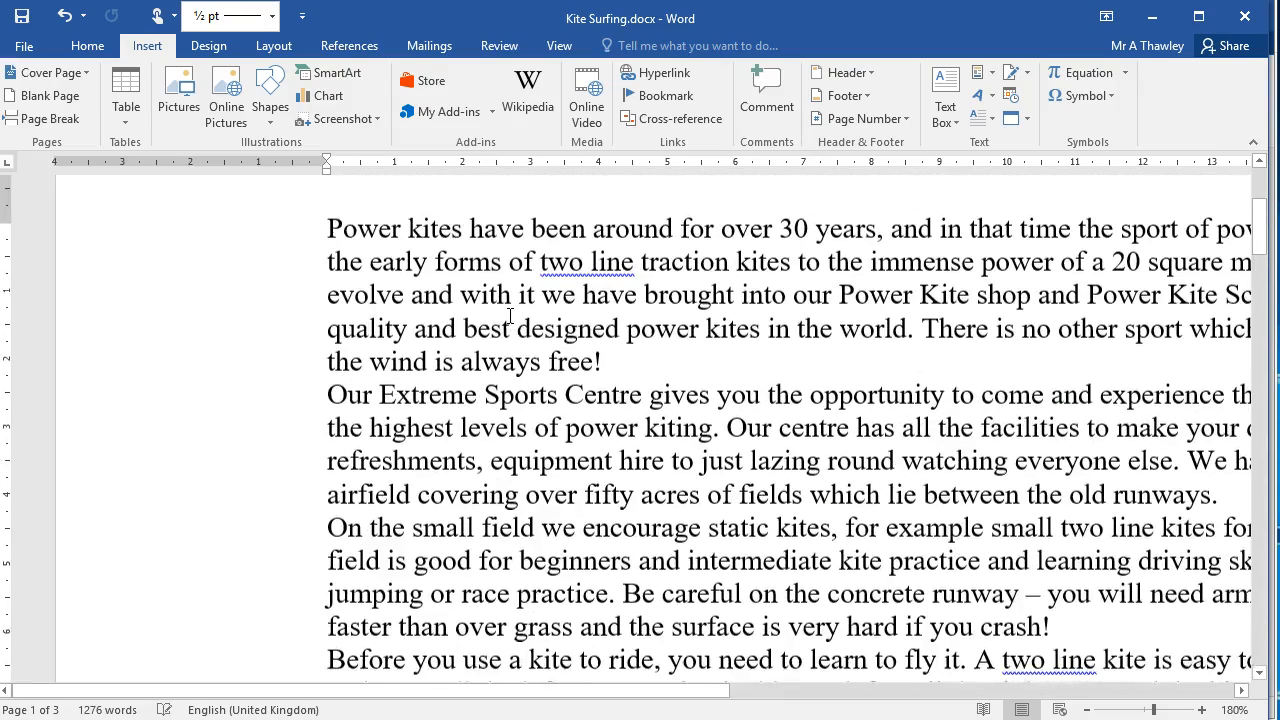
key(ctrl+a)
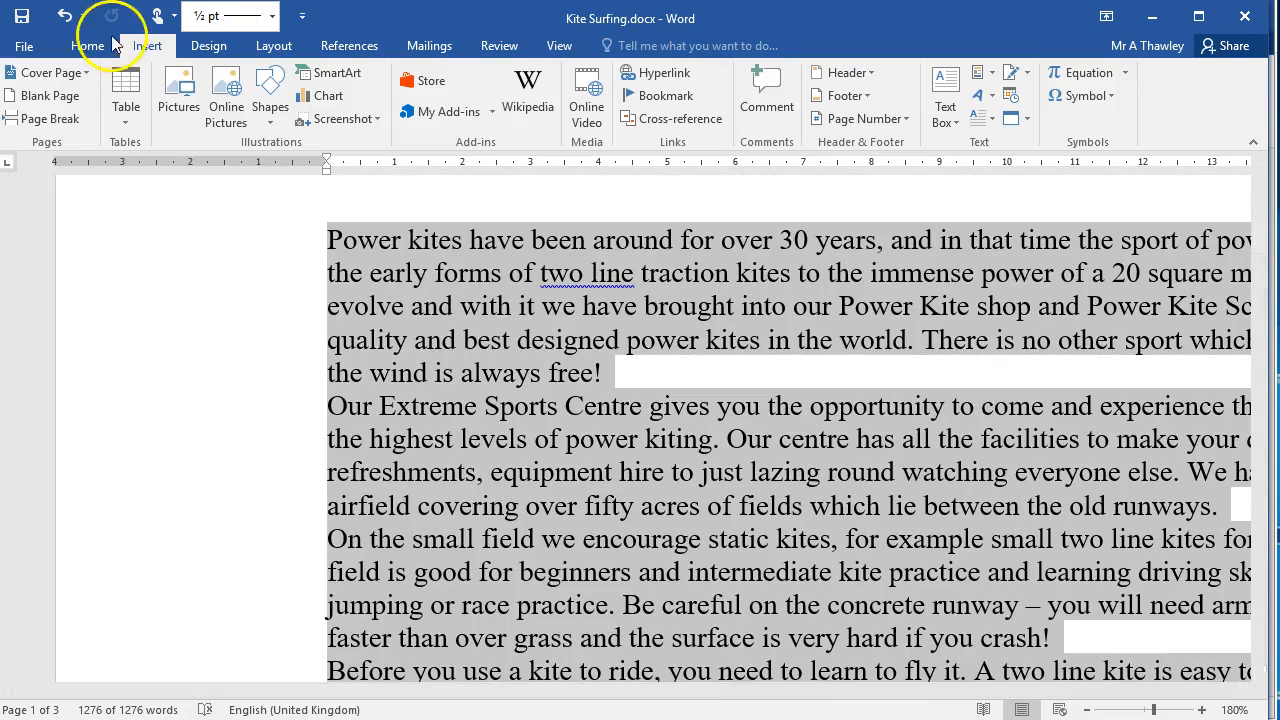
click(87, 45)
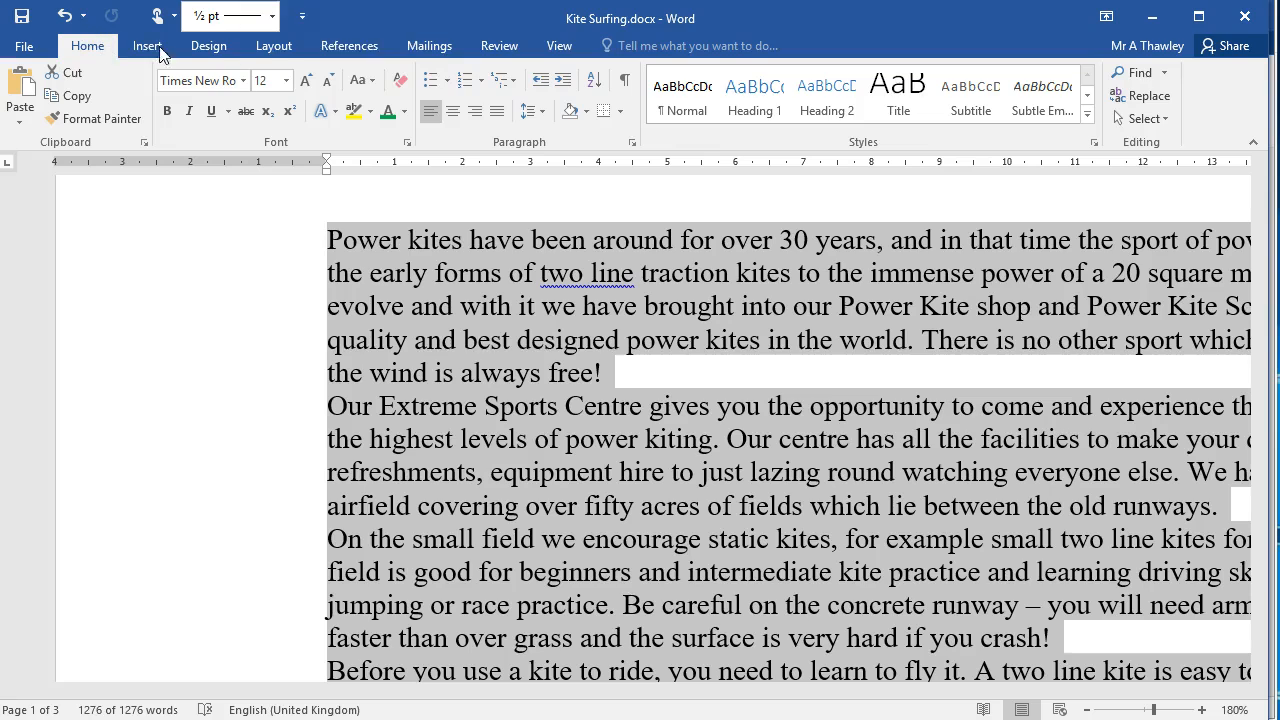
click(499, 114)
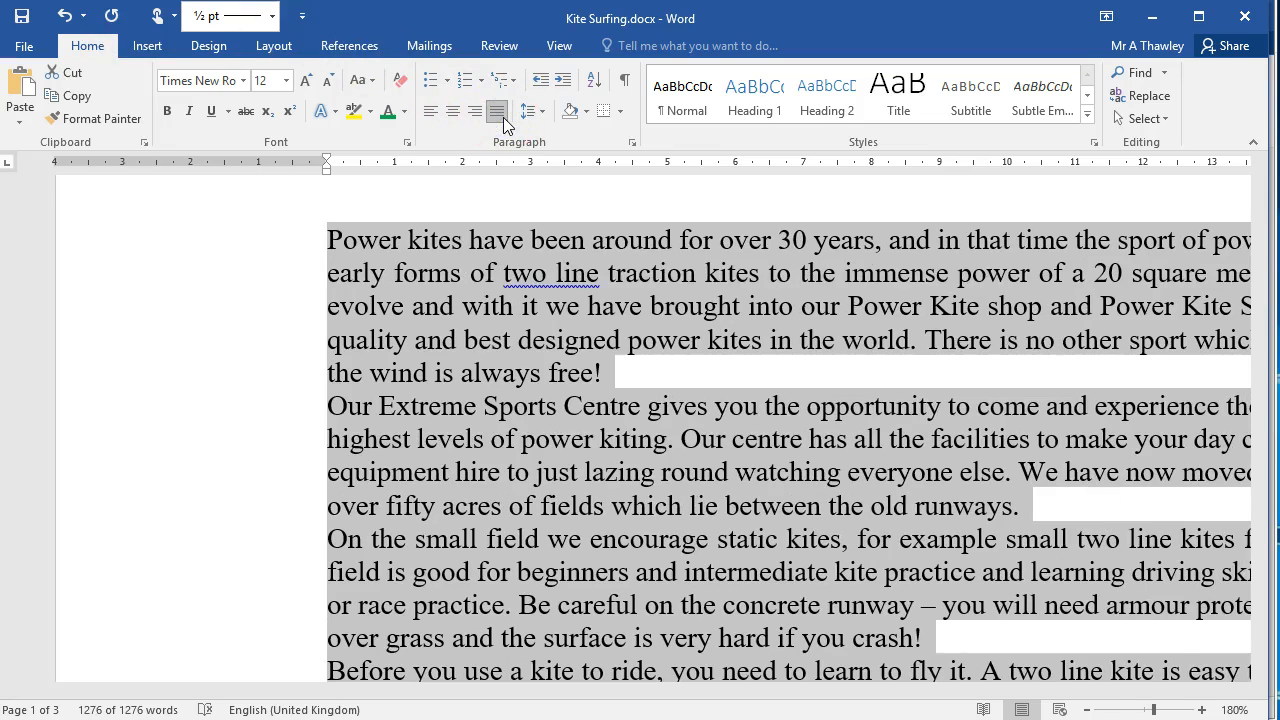
Set the font size of the selected body text to 10 pt.
click(258, 80)
text(10)
key(Return)
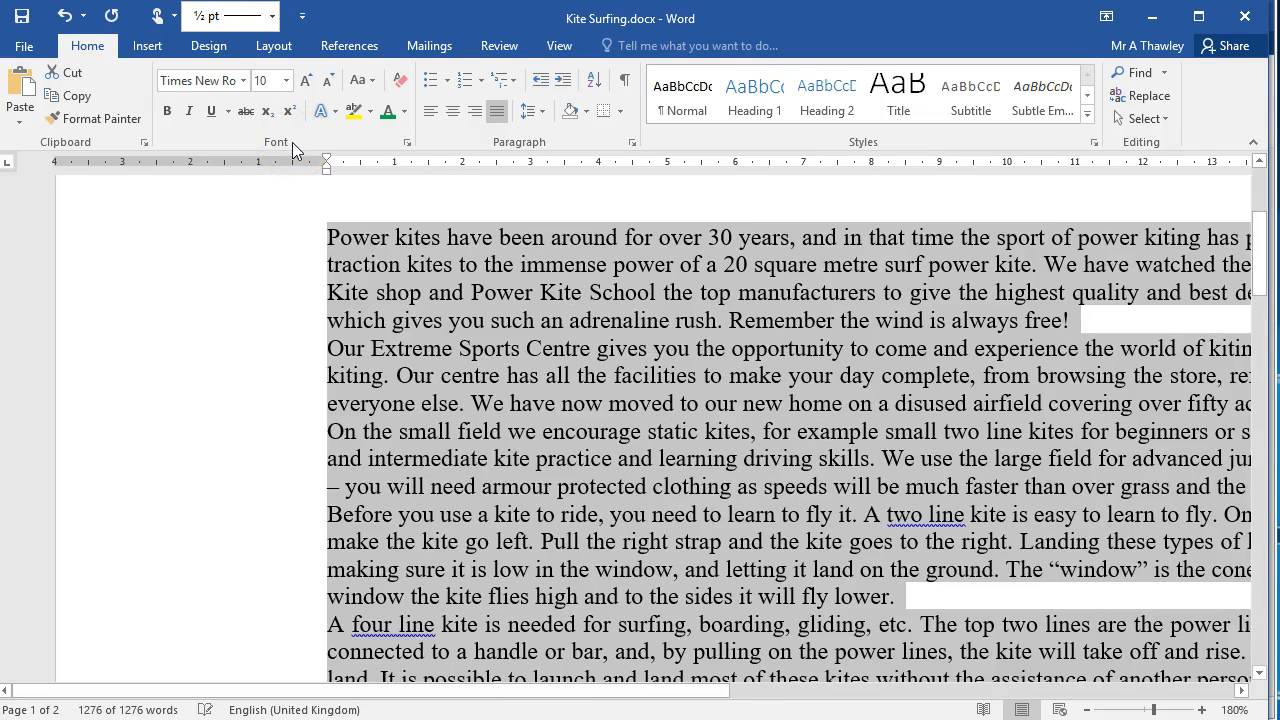
click(1057, 320)
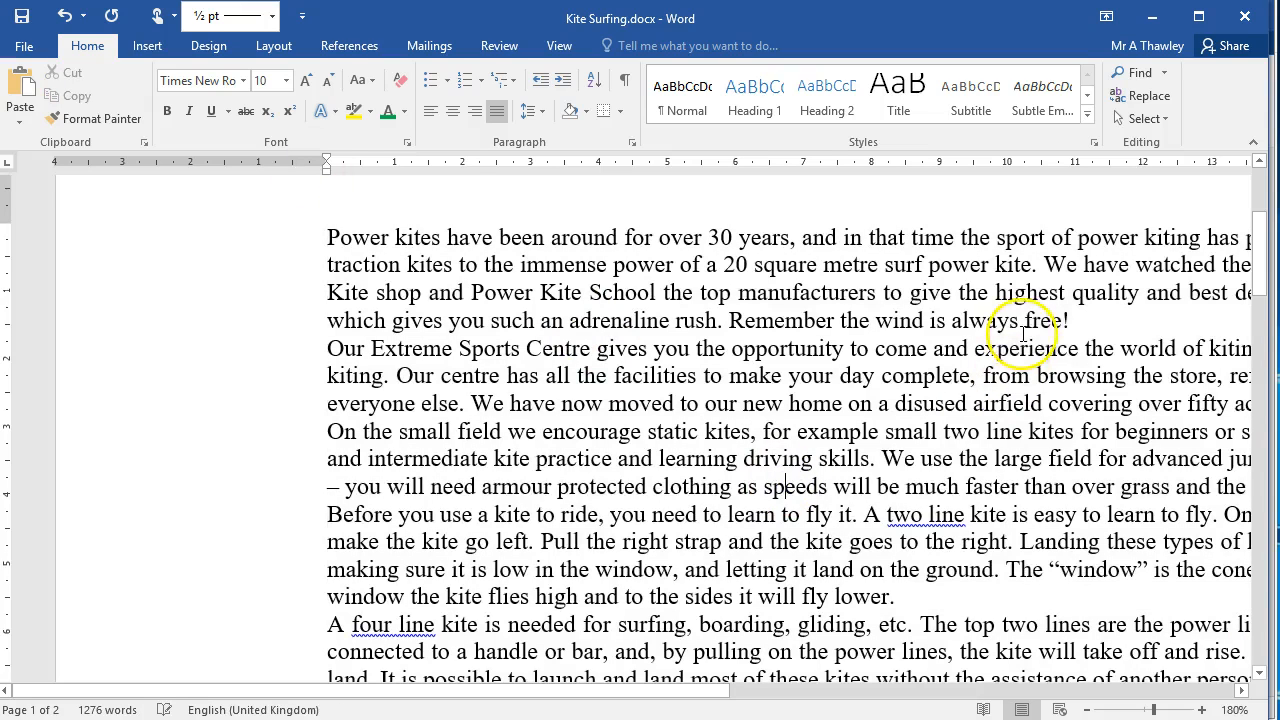
key(Return)
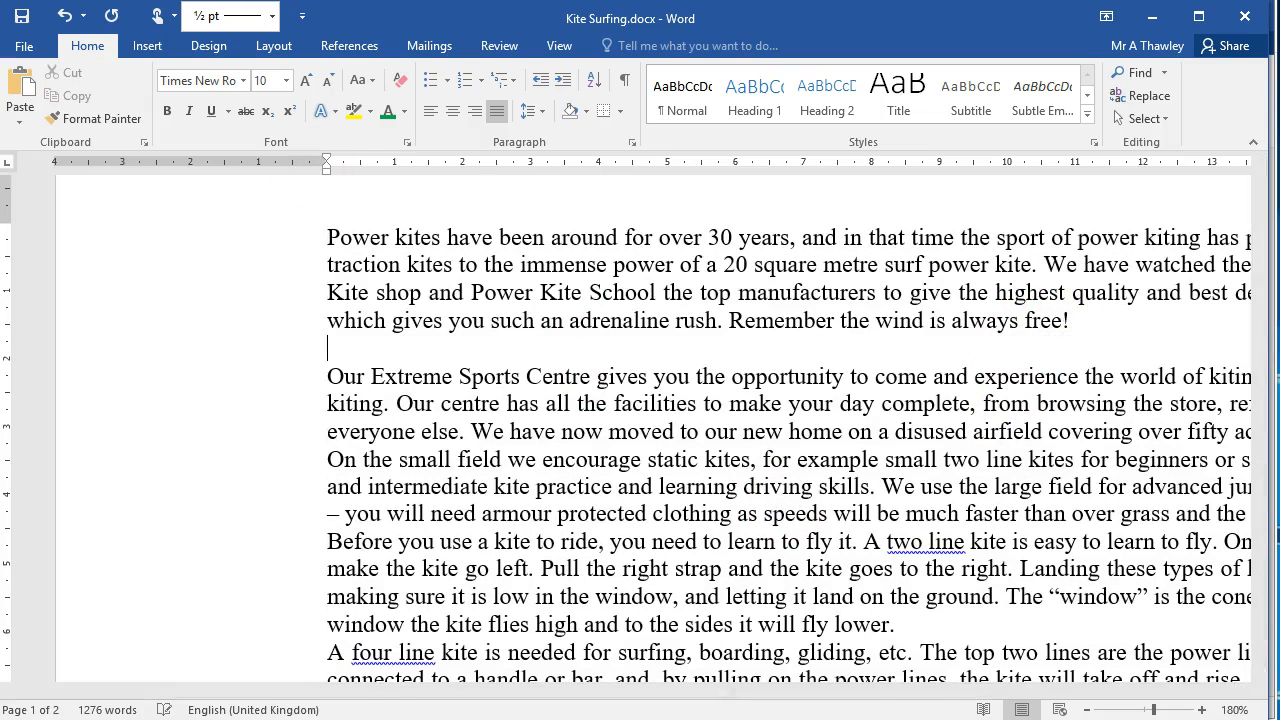
key(BackSpace)
right_click(684, 268)
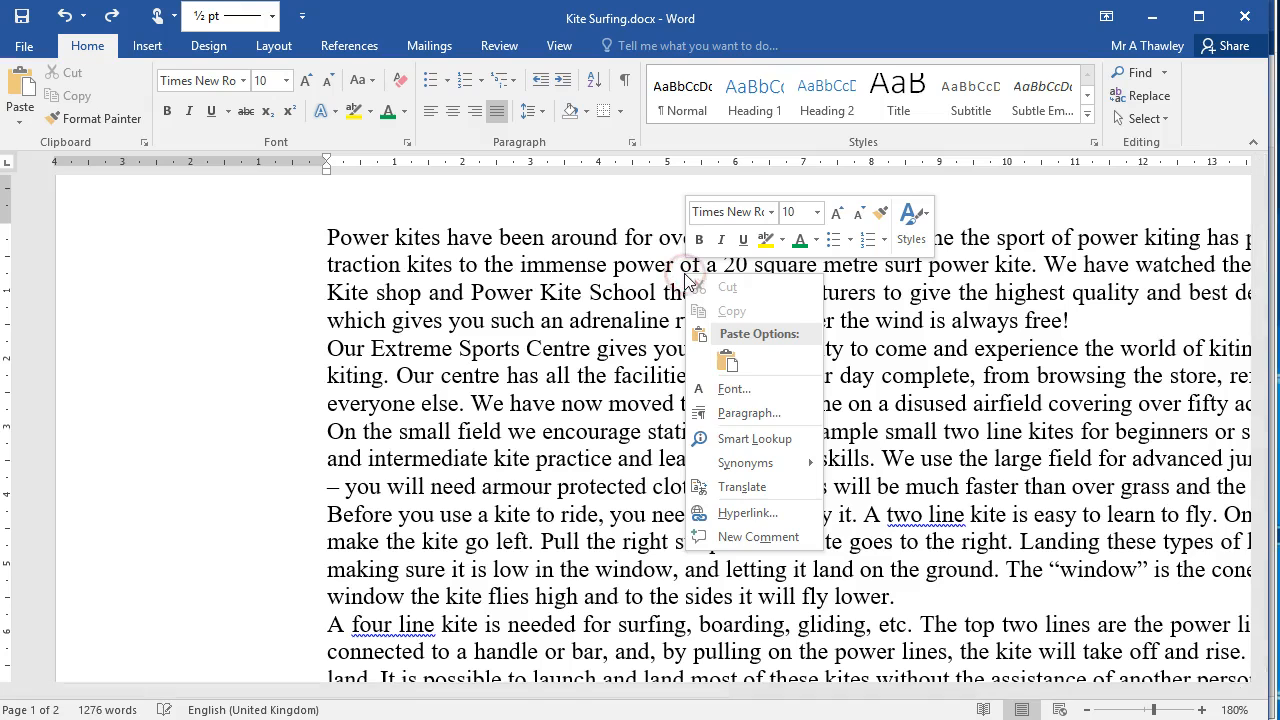
click(500, 370)
Set the paragraph spacing after to 10 pt for all of the document's body text.
key(ctrl+a)
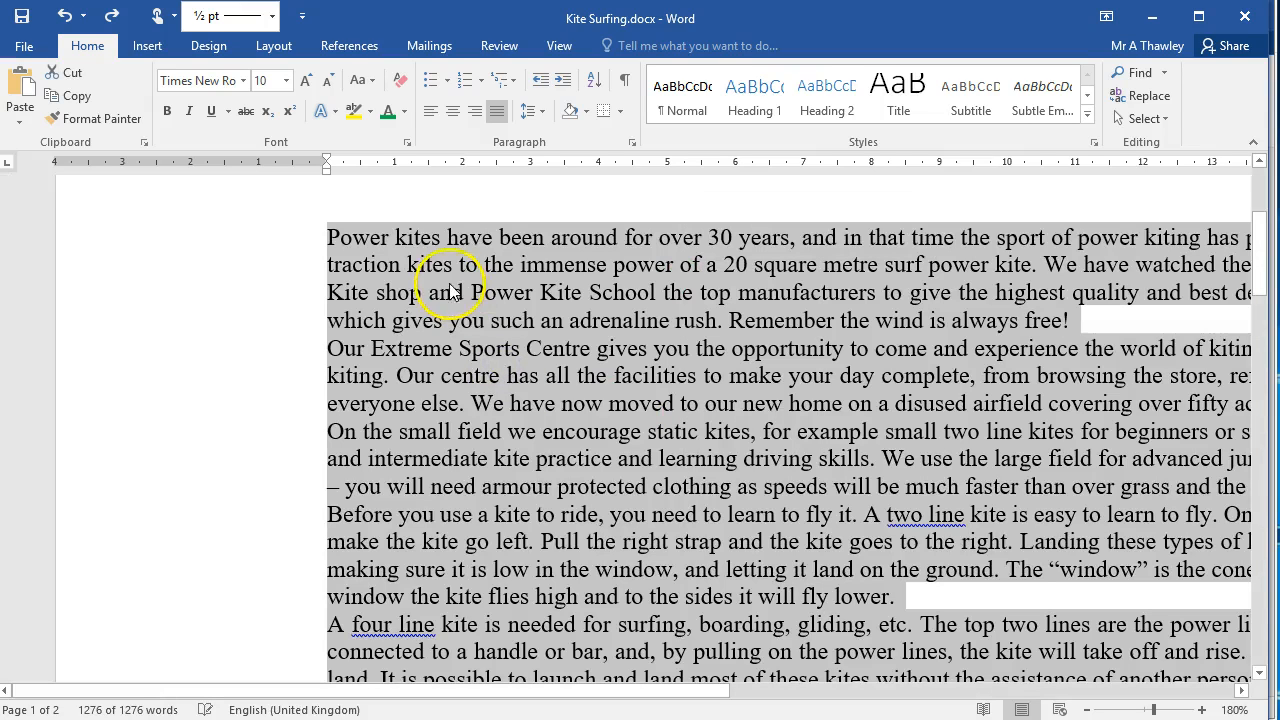
right_click(444, 268)
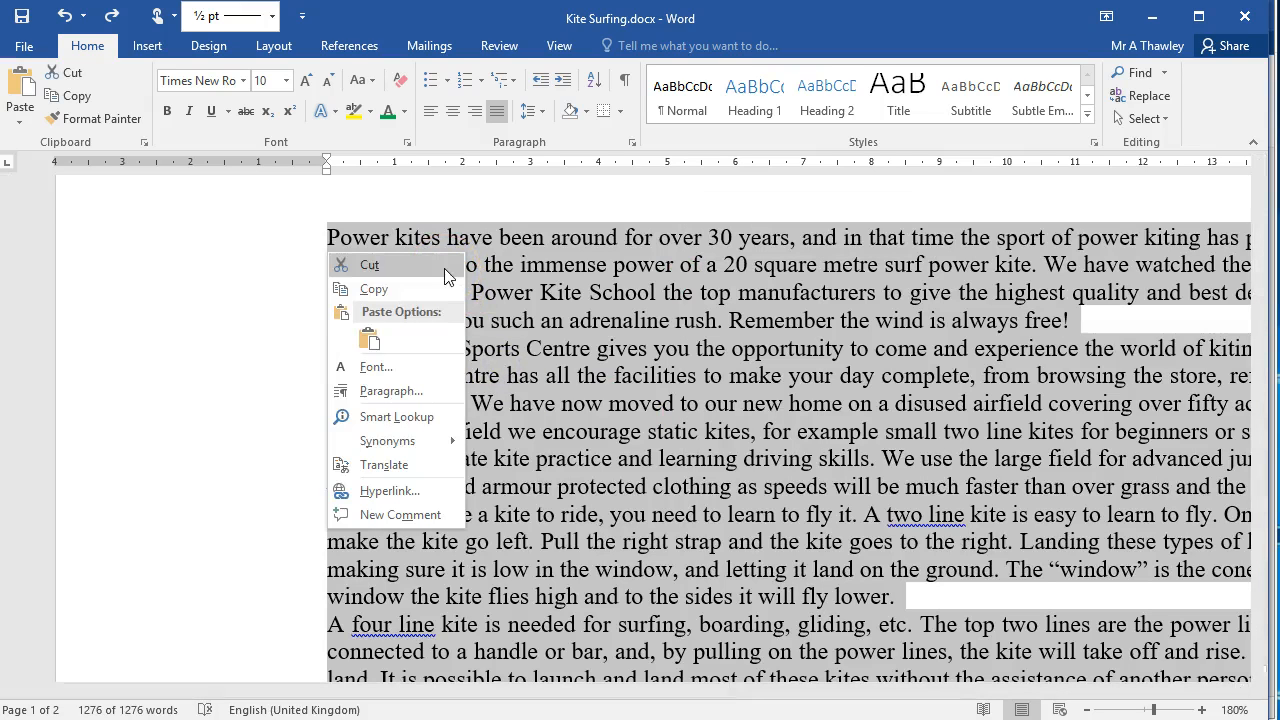
click(391, 393)
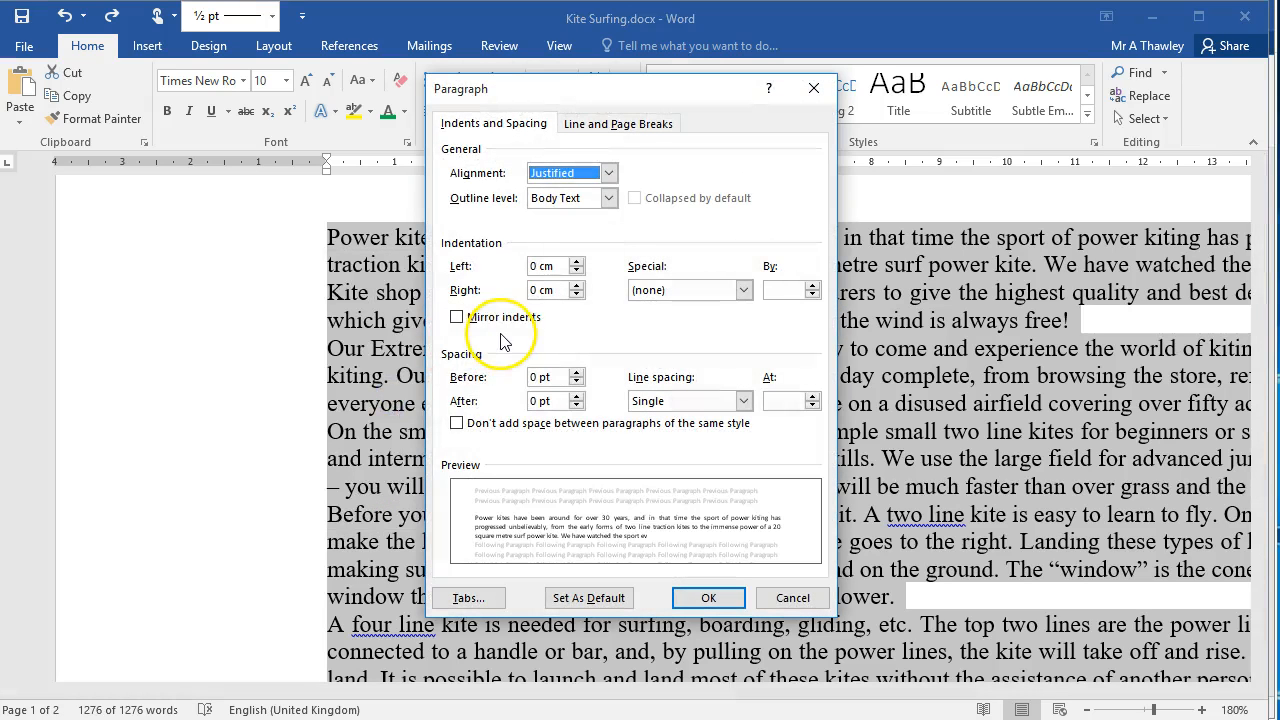
click(443, 396)
text(10)
key(Return)
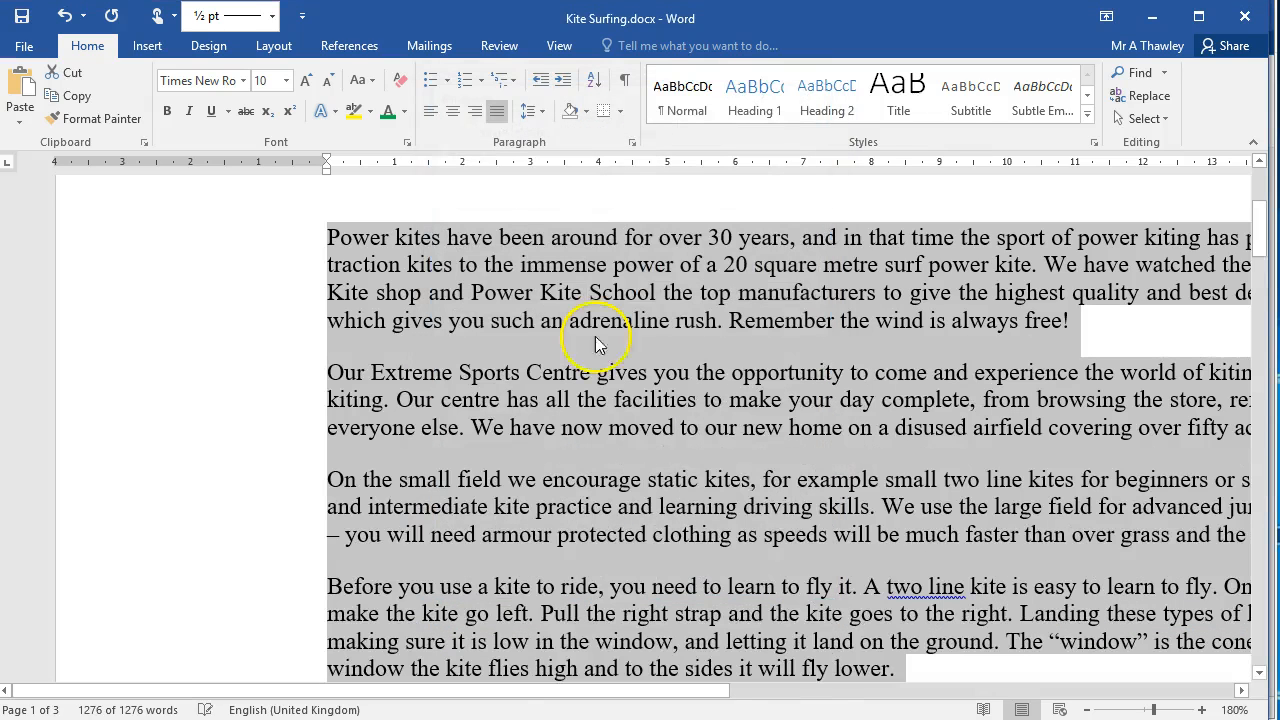
scroll(750, 493, down, 7)
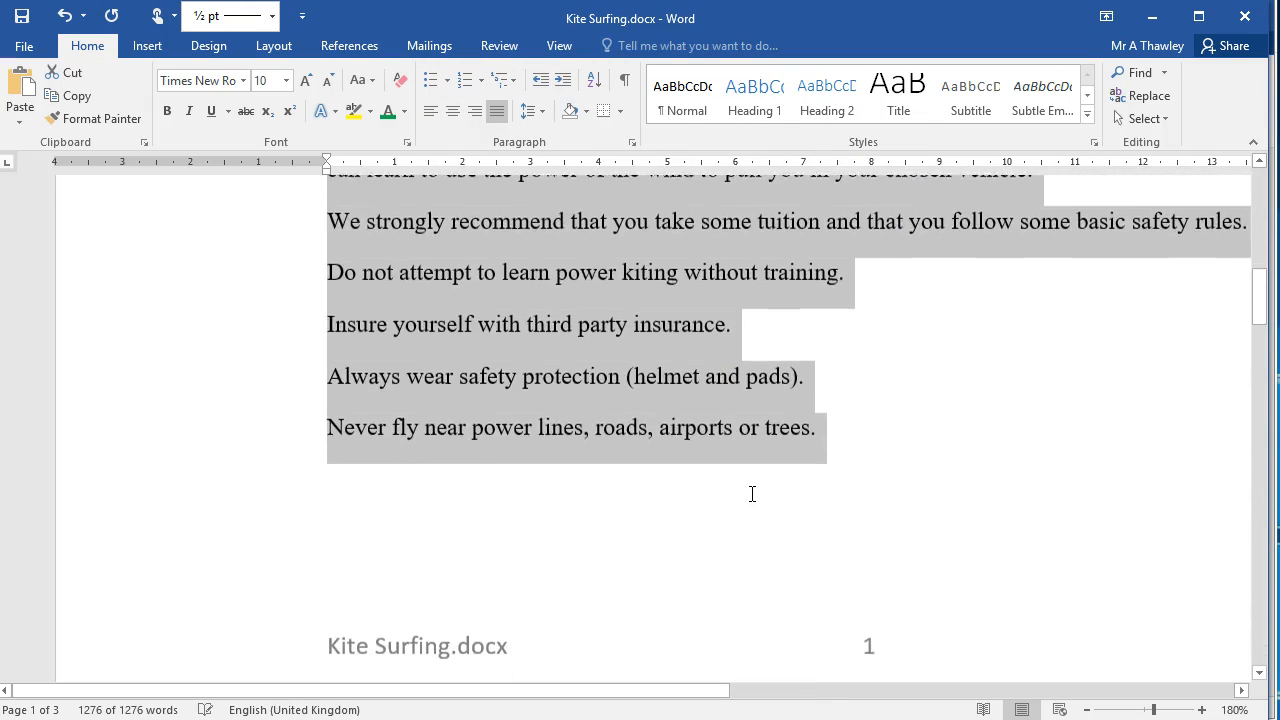
scroll(752, 493, down, 1)
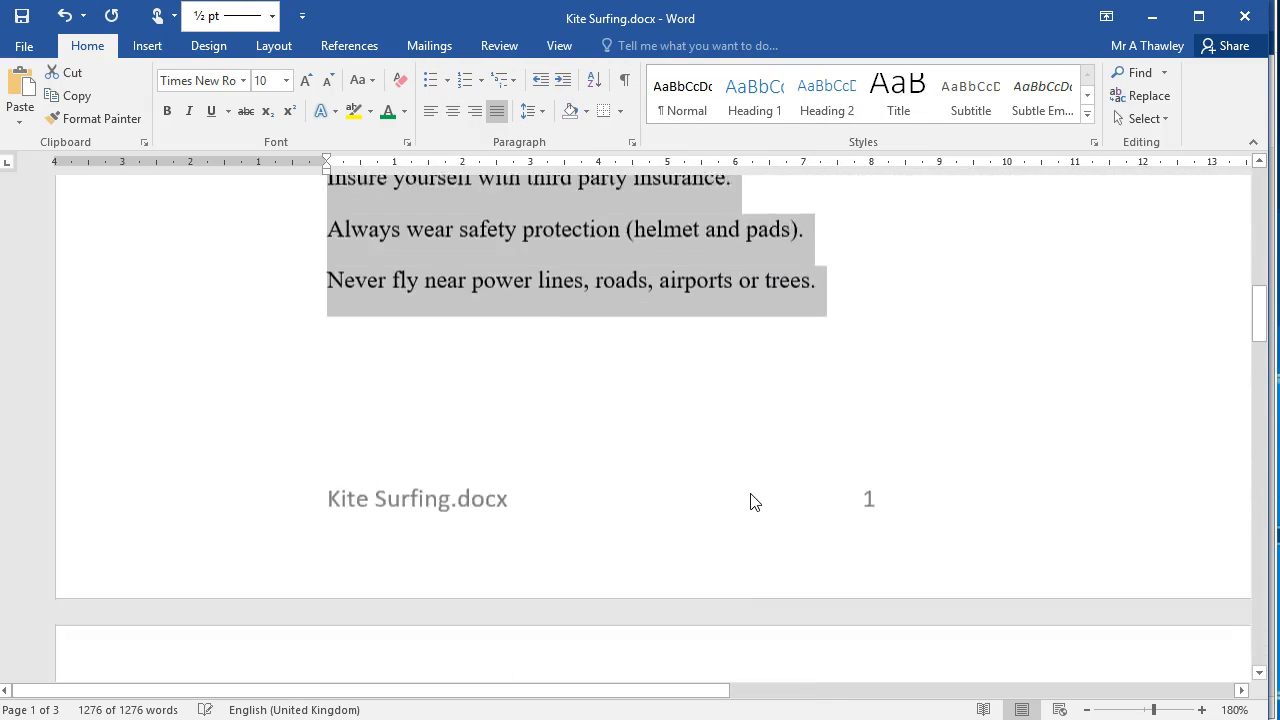
scroll(751, 500, up, 4)
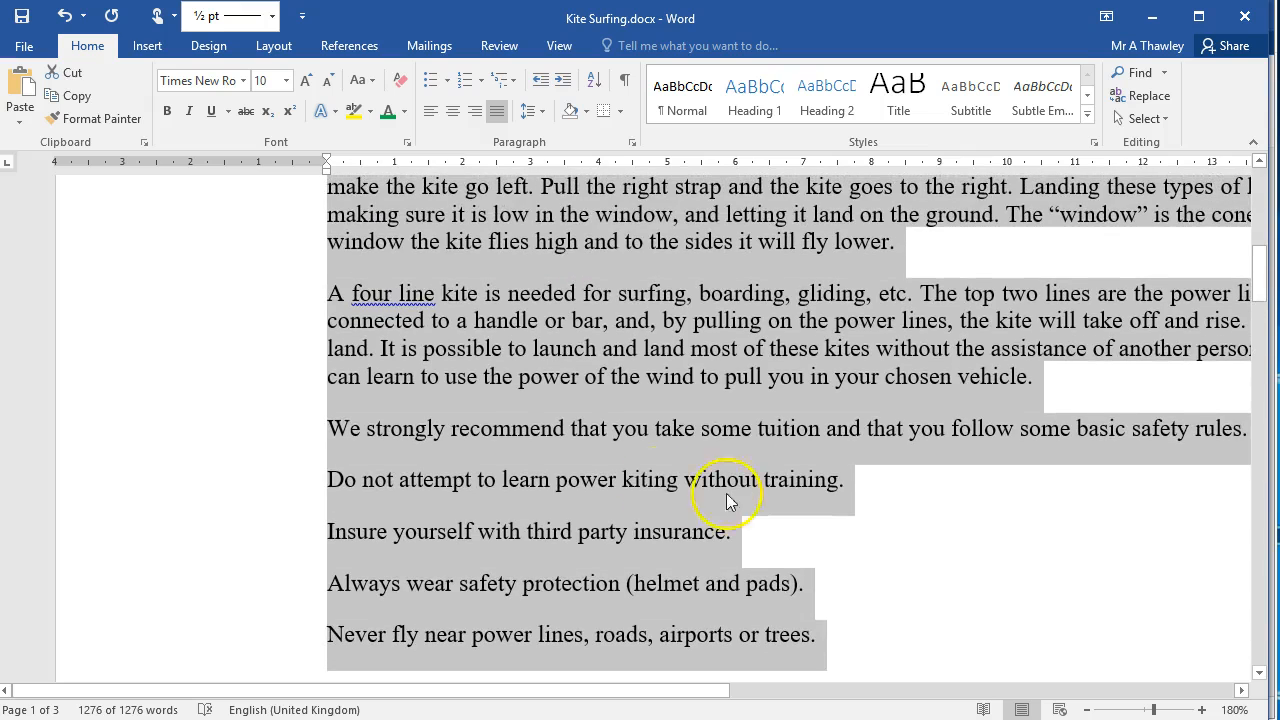
click(634, 479)
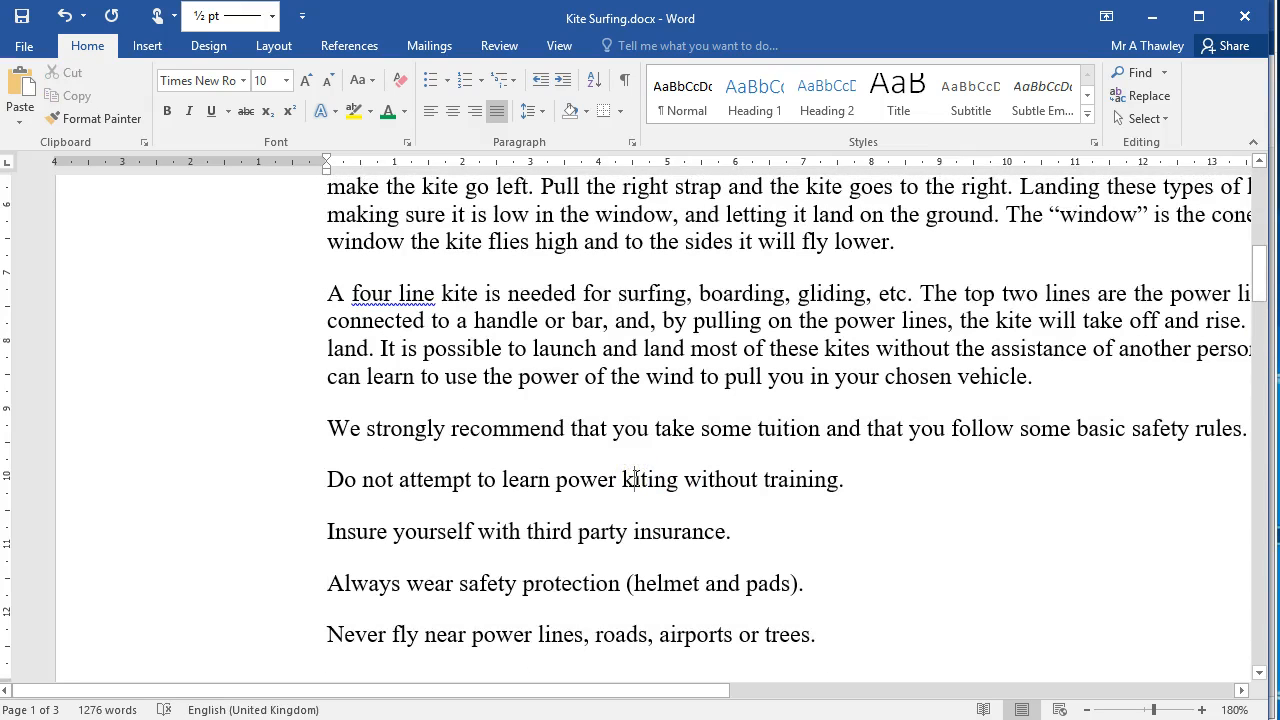
scroll(634, 479, down, 1)
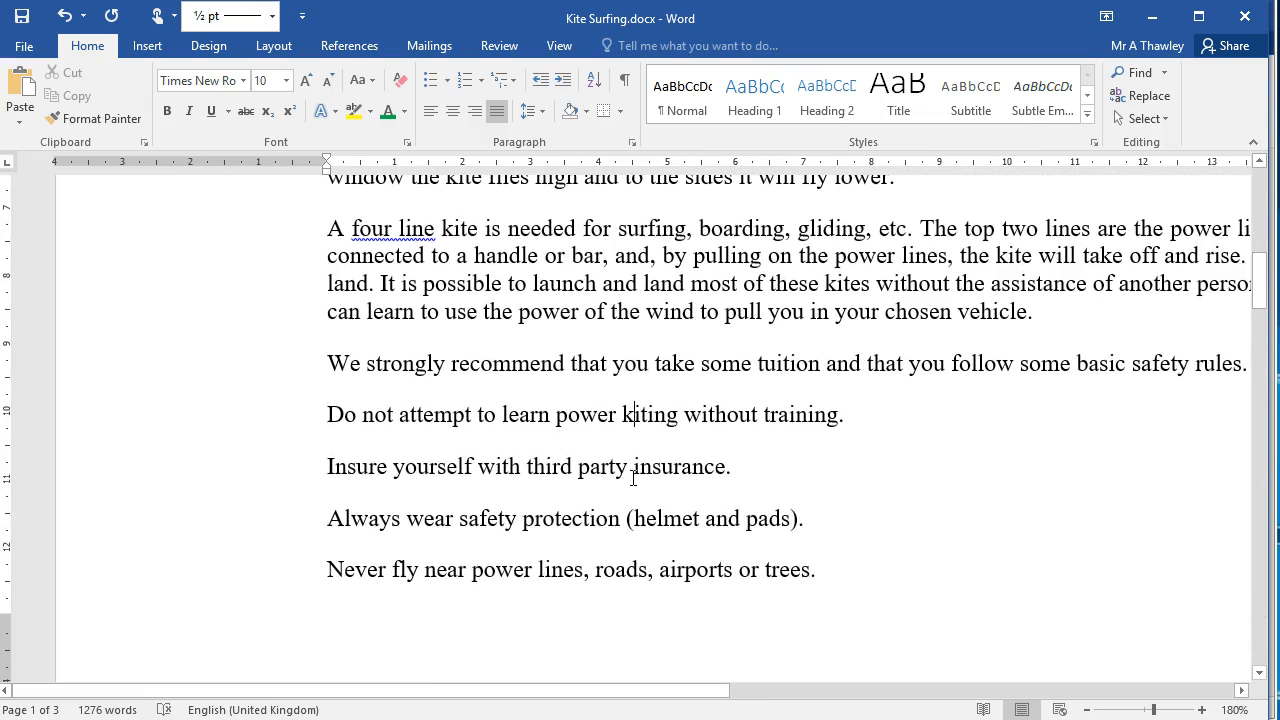
Add the title "EKS Club News" on its own line above the first paragraph.
key(ctrl+Home)
click(329, 493)
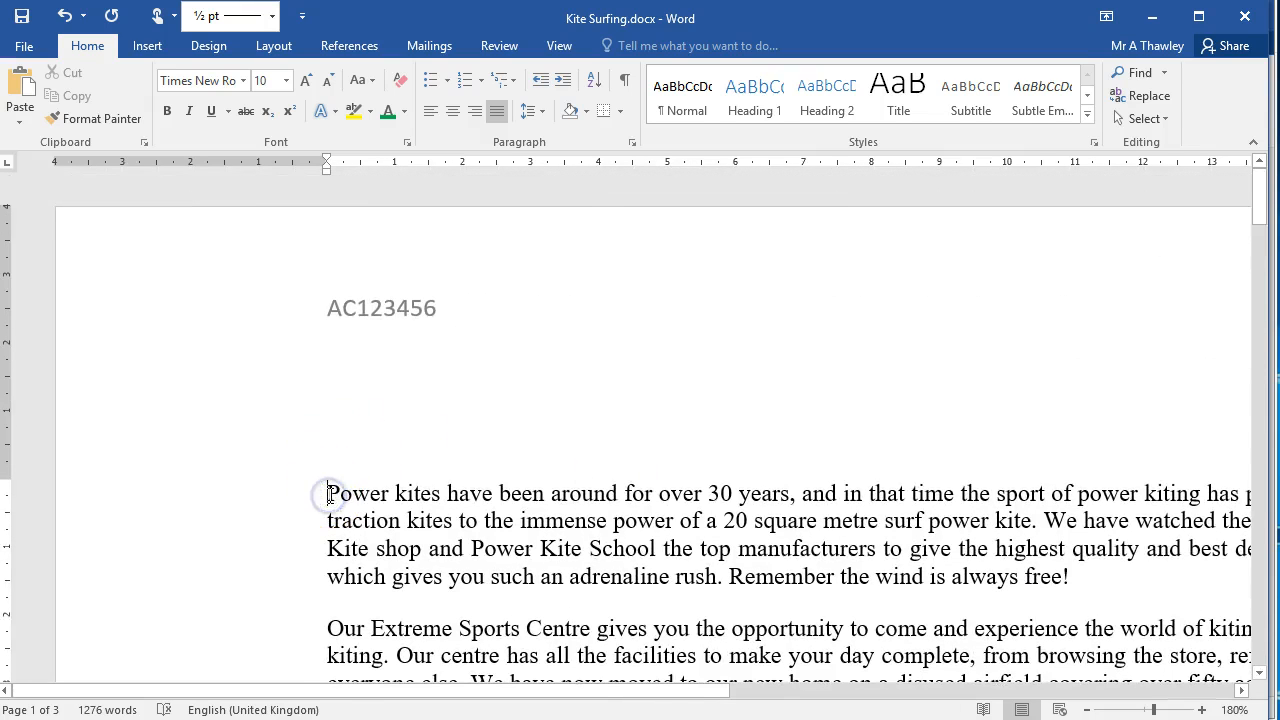
key(Return)
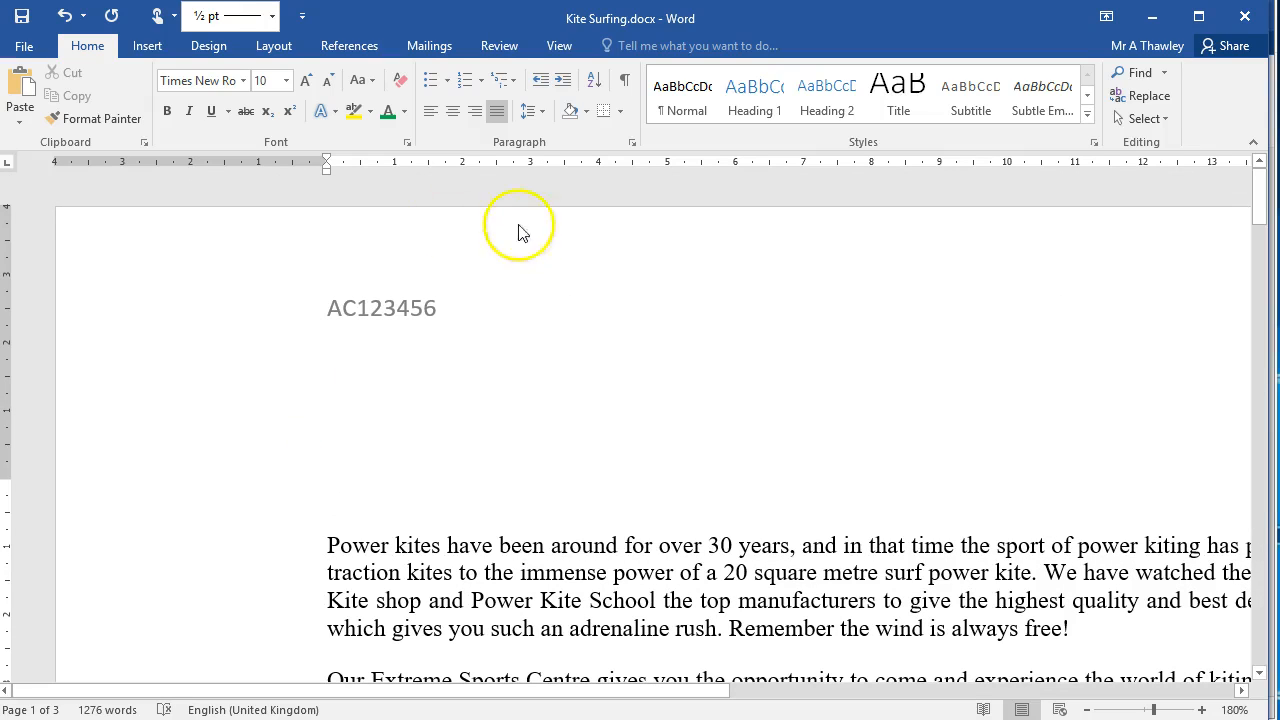
text(EKS)
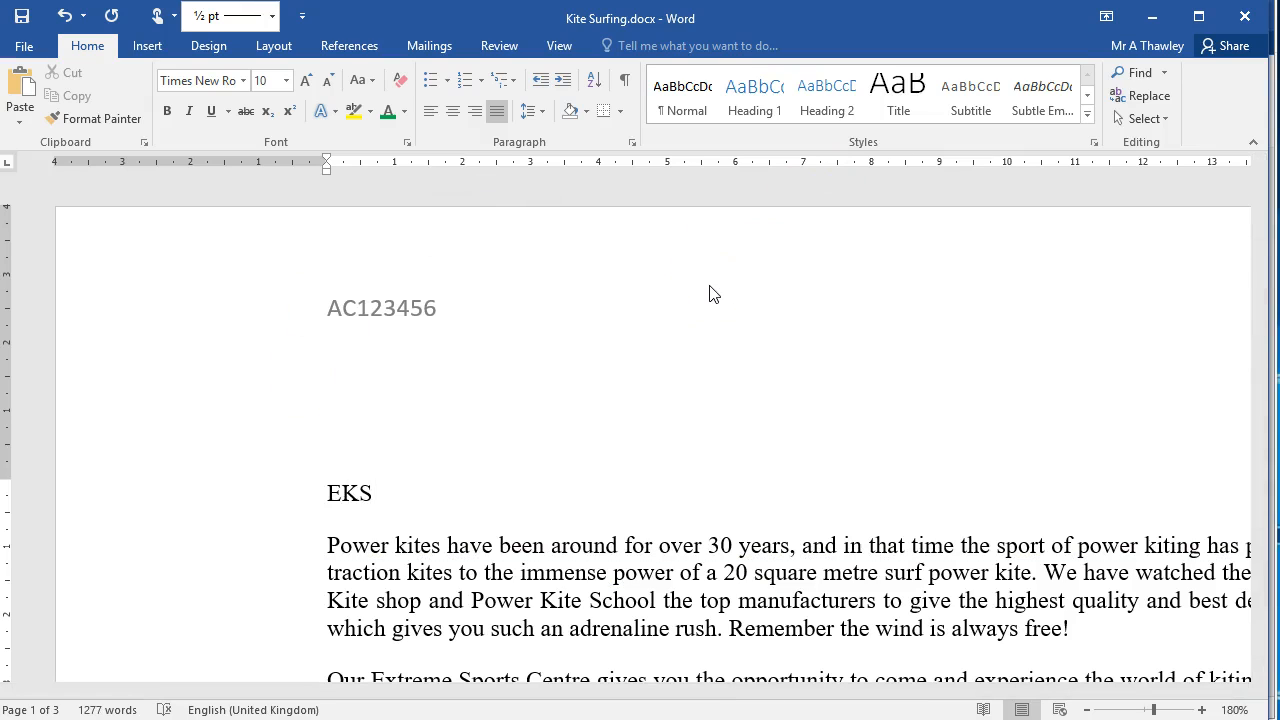
text( Club News)
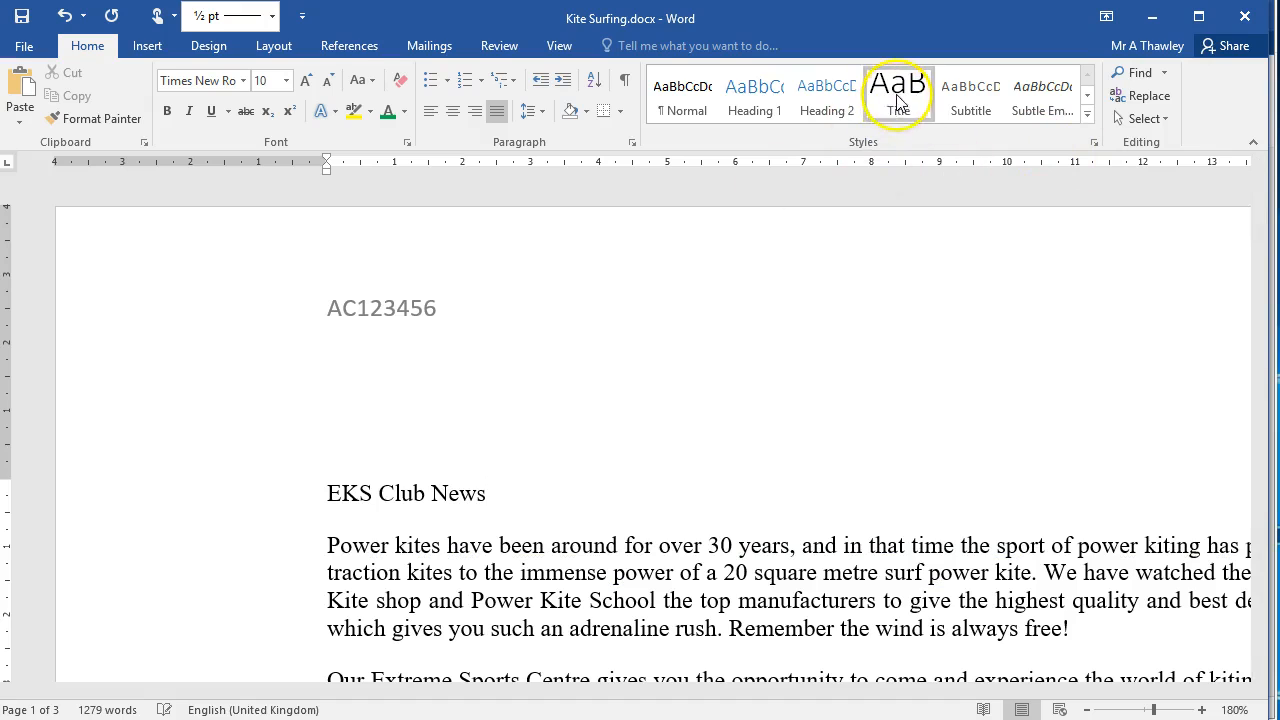
click(264, 80)
text(36)
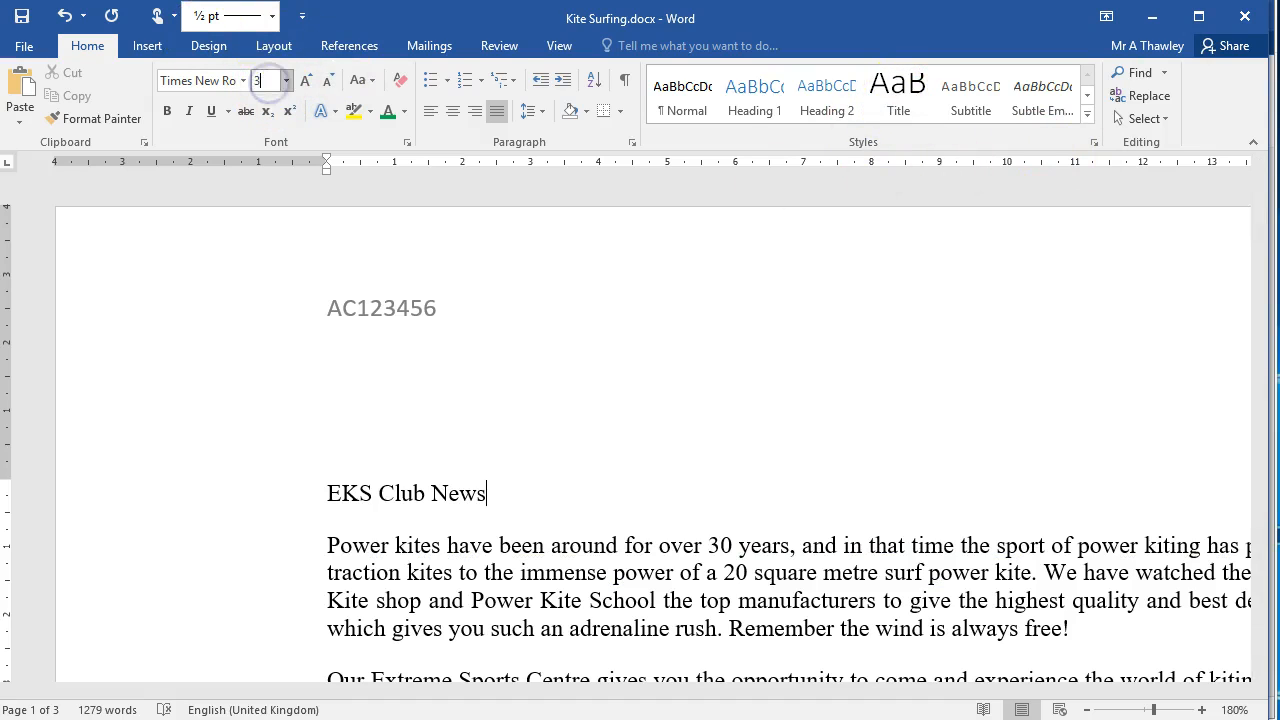
key(Return)
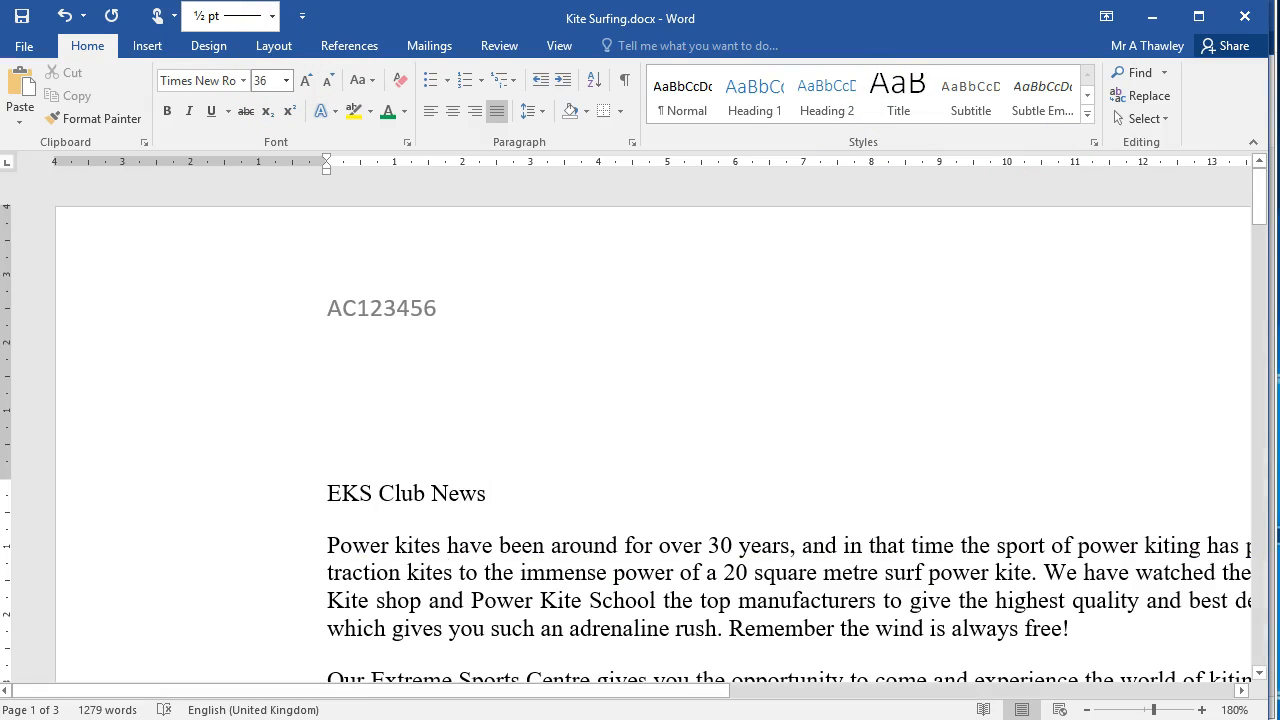
key(ctrl+z)
Format the "EKS Club News" title line in Arial at 36 pt.
click(266, 80)
text(36)
key(Return)
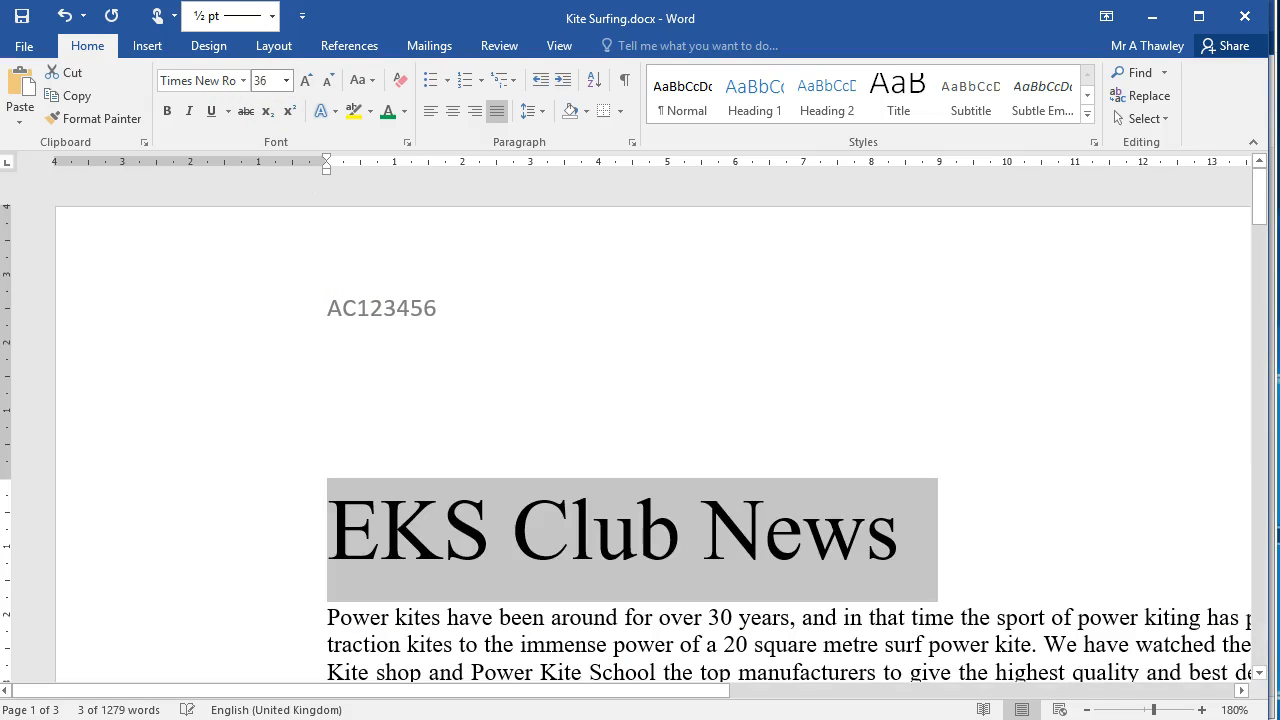
click(245, 82)
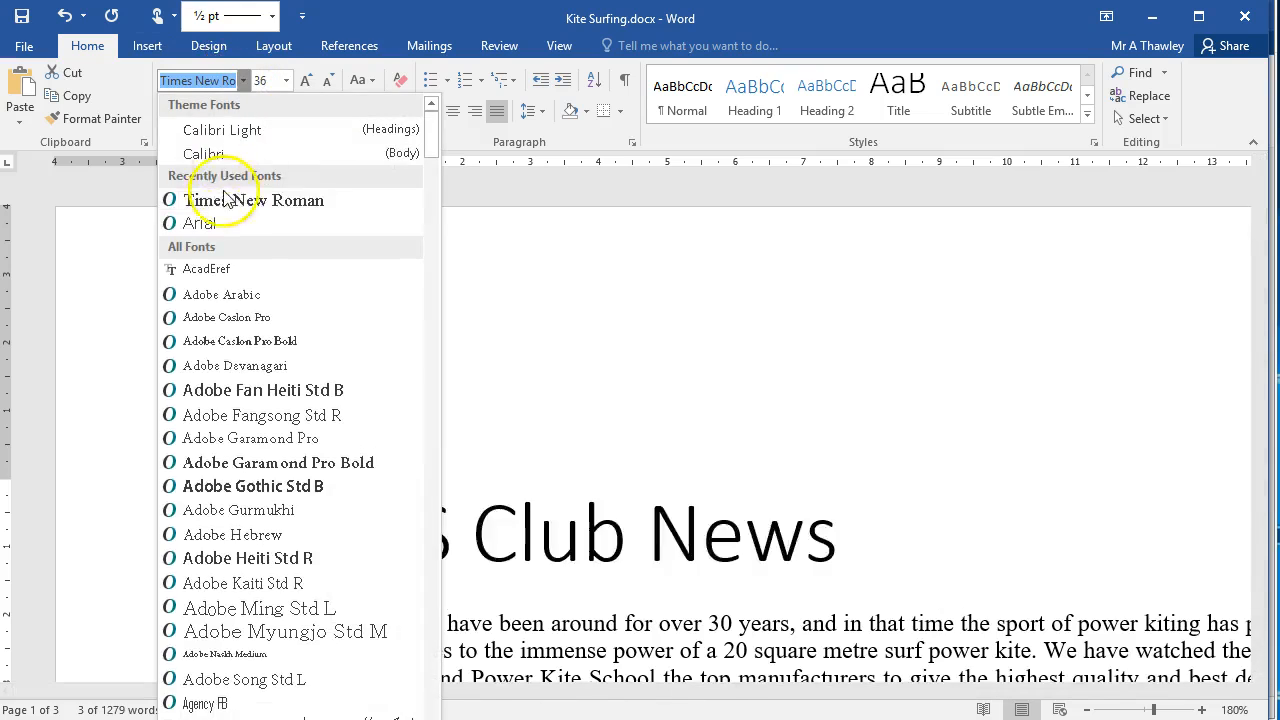
click(180, 220)
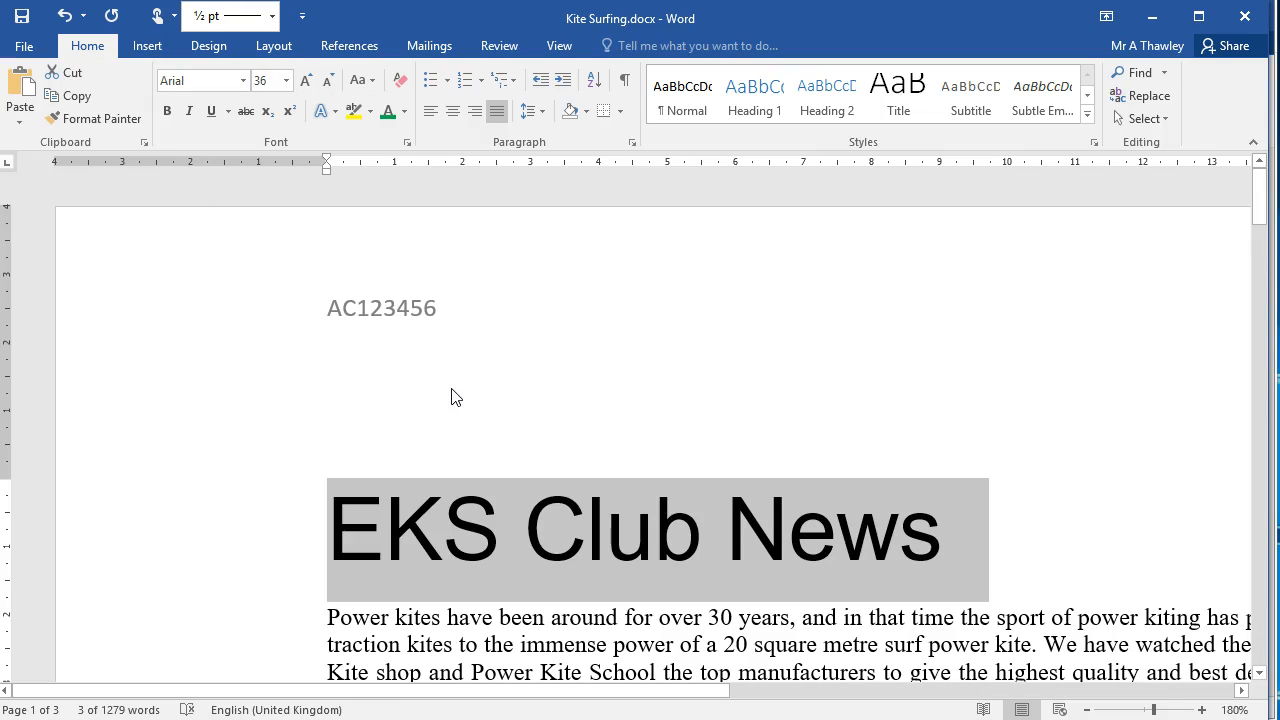
Add a line below the title with the author's name in 18 pt Arial.
key(Right)
key(Left)
key(Return)
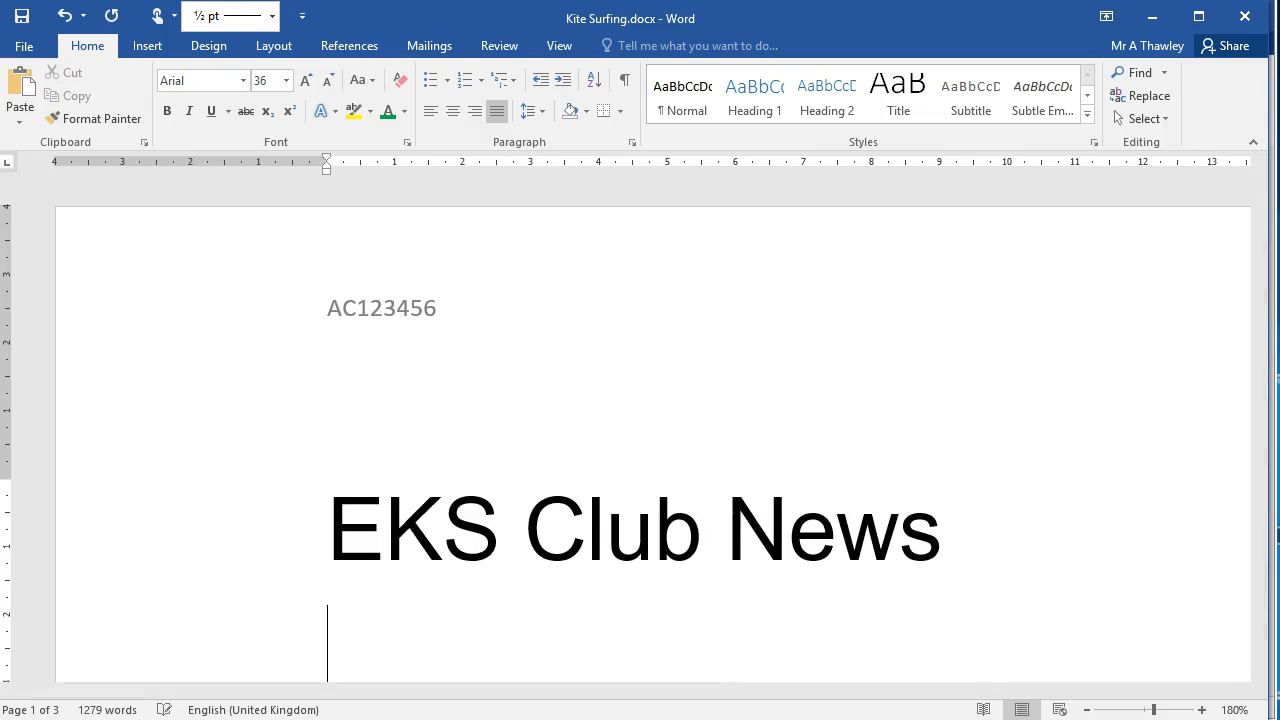
click(274, 82)
text(Mr Thawleu)
key(BackSpace)
text(u)
key(BackSpace)
text(y)
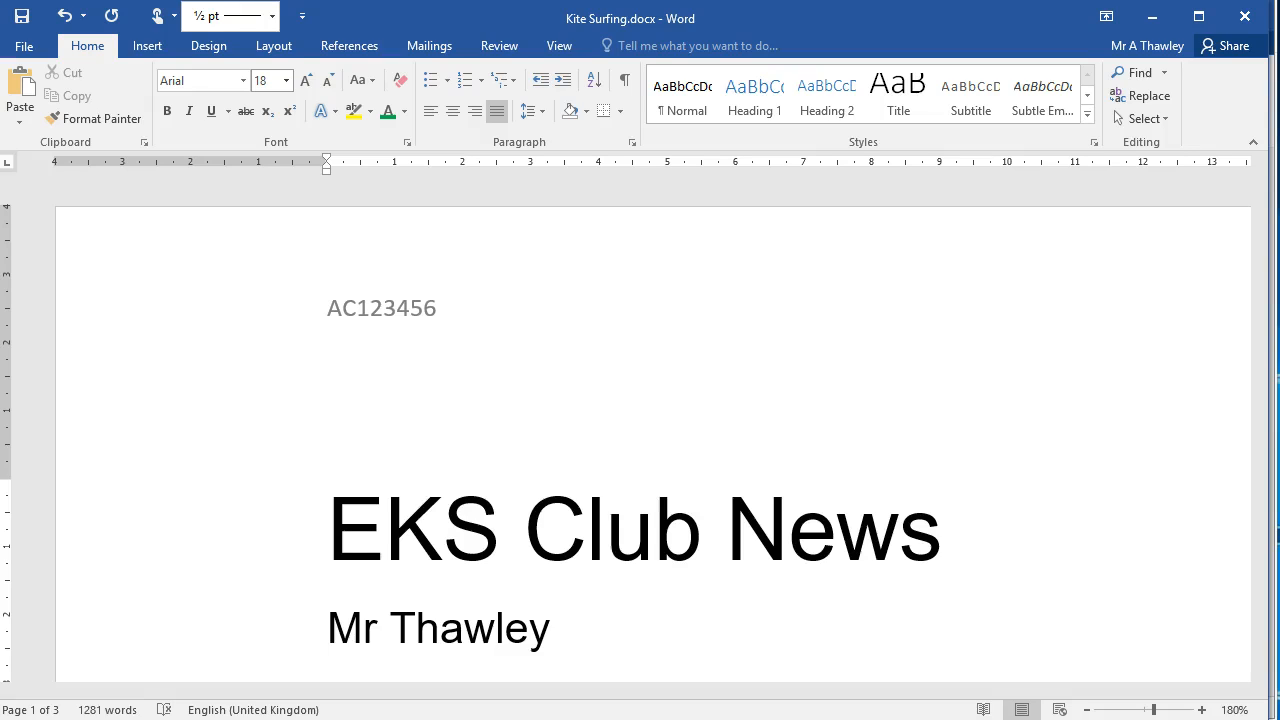
Make the author's name line italic and underlined.
key(shift+Down)
key(ctrl+i)
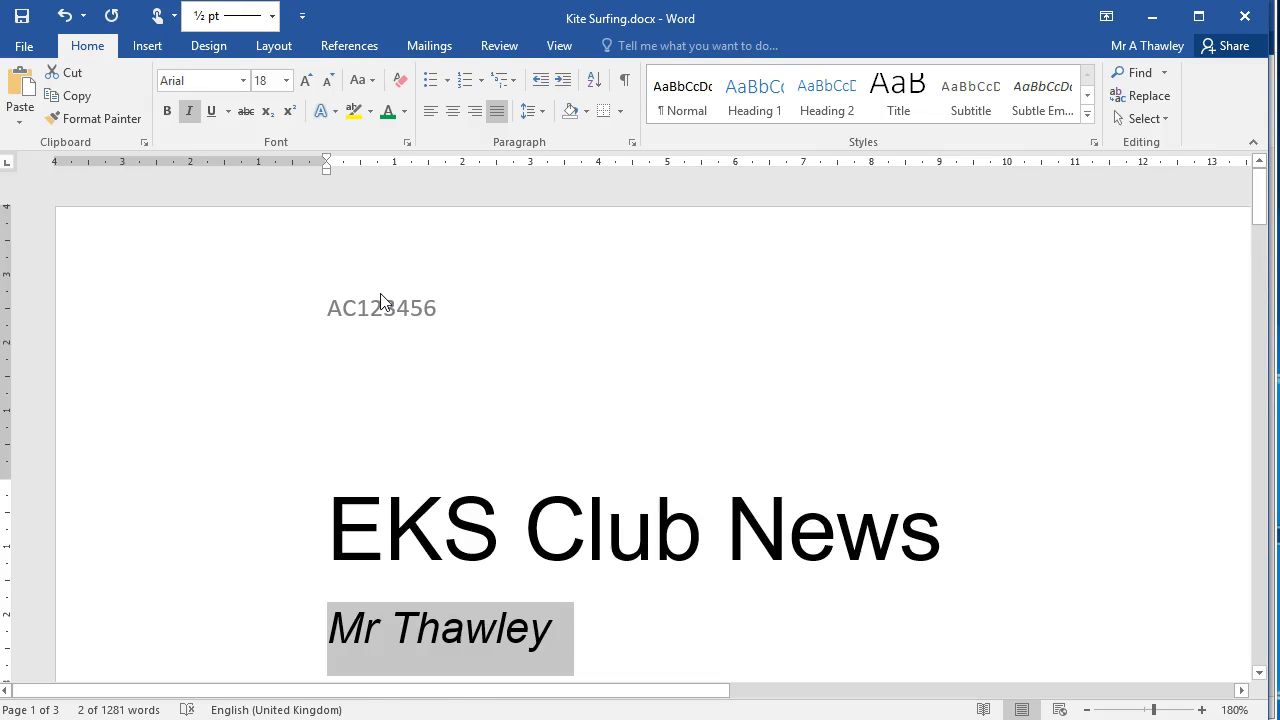
key(Left)
key(ctrl+shift+Right)
key(ctrl+shift+Right)
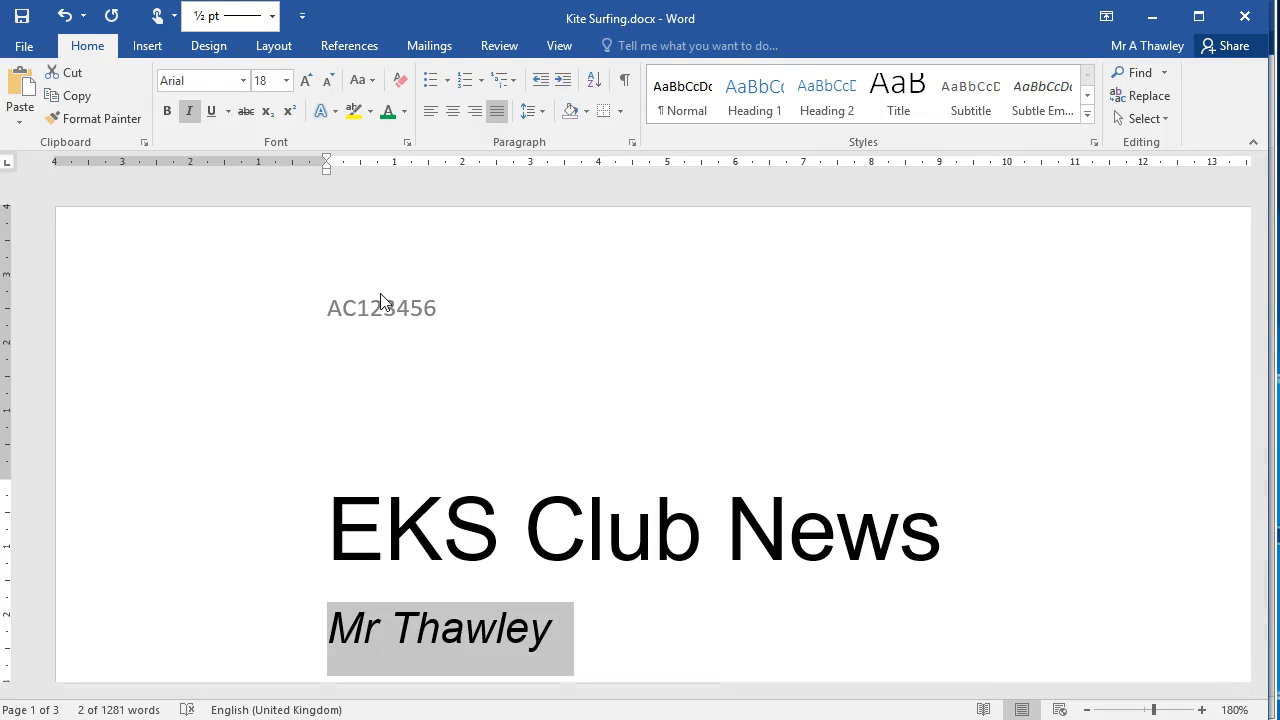
key(ctrl+u)
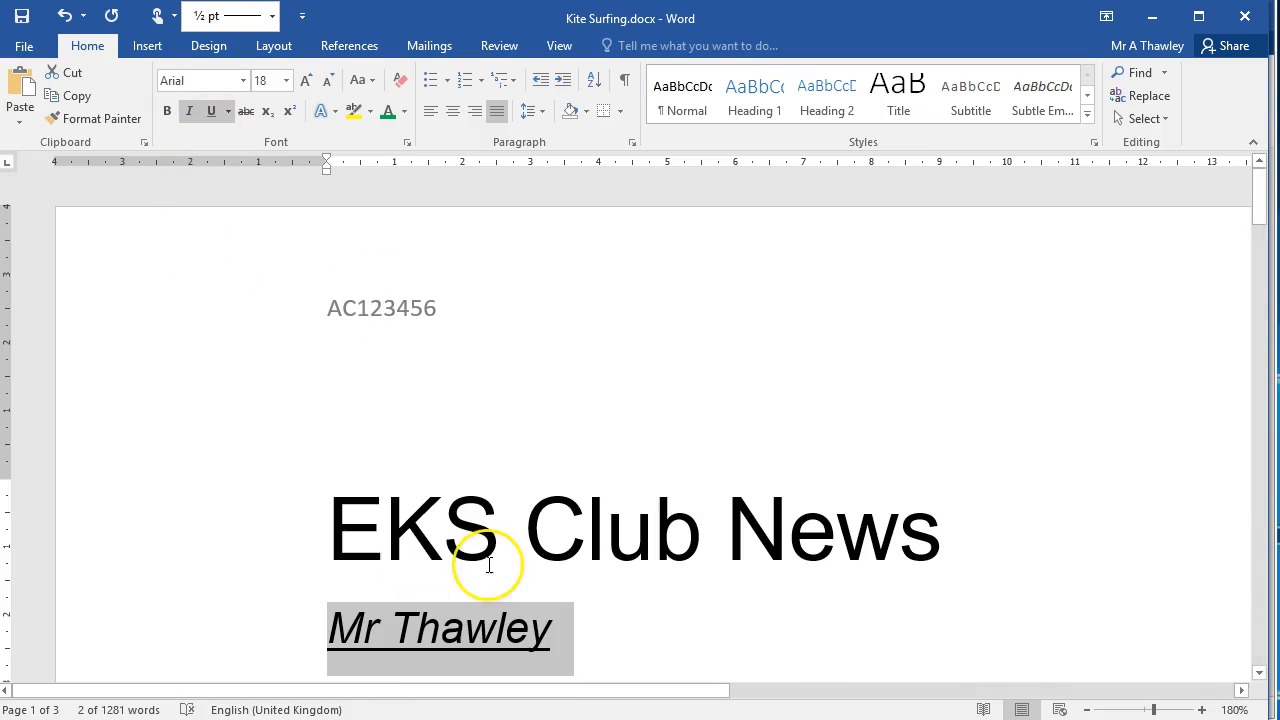
Right-align the title and the author's name line together.
key(Down)
key(Up)
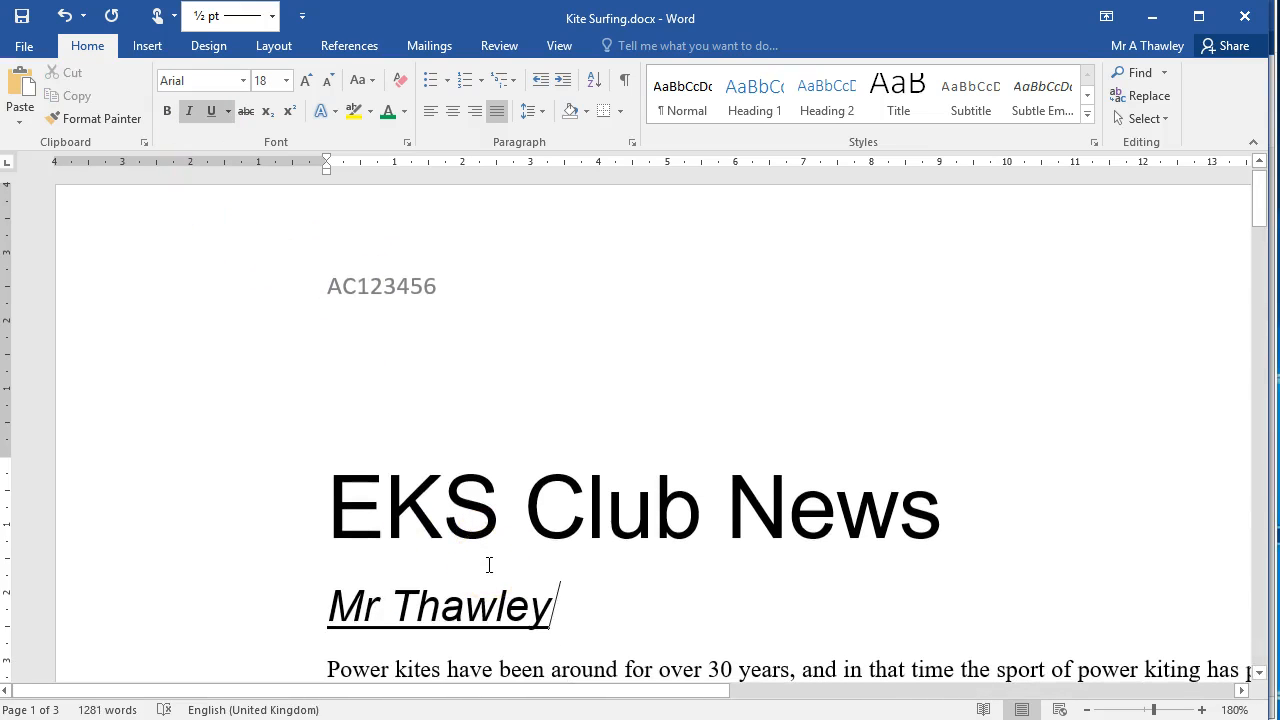
key(shift+Up)
key(shift+Home)
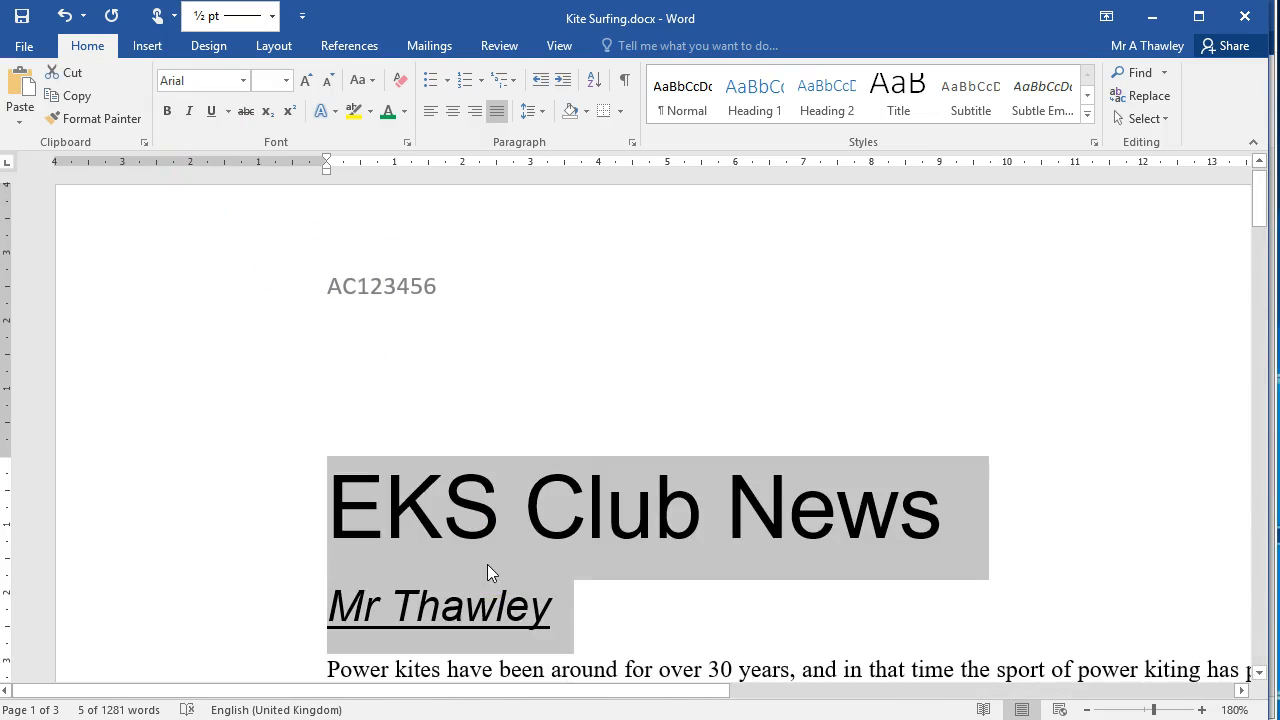
click(475, 111)
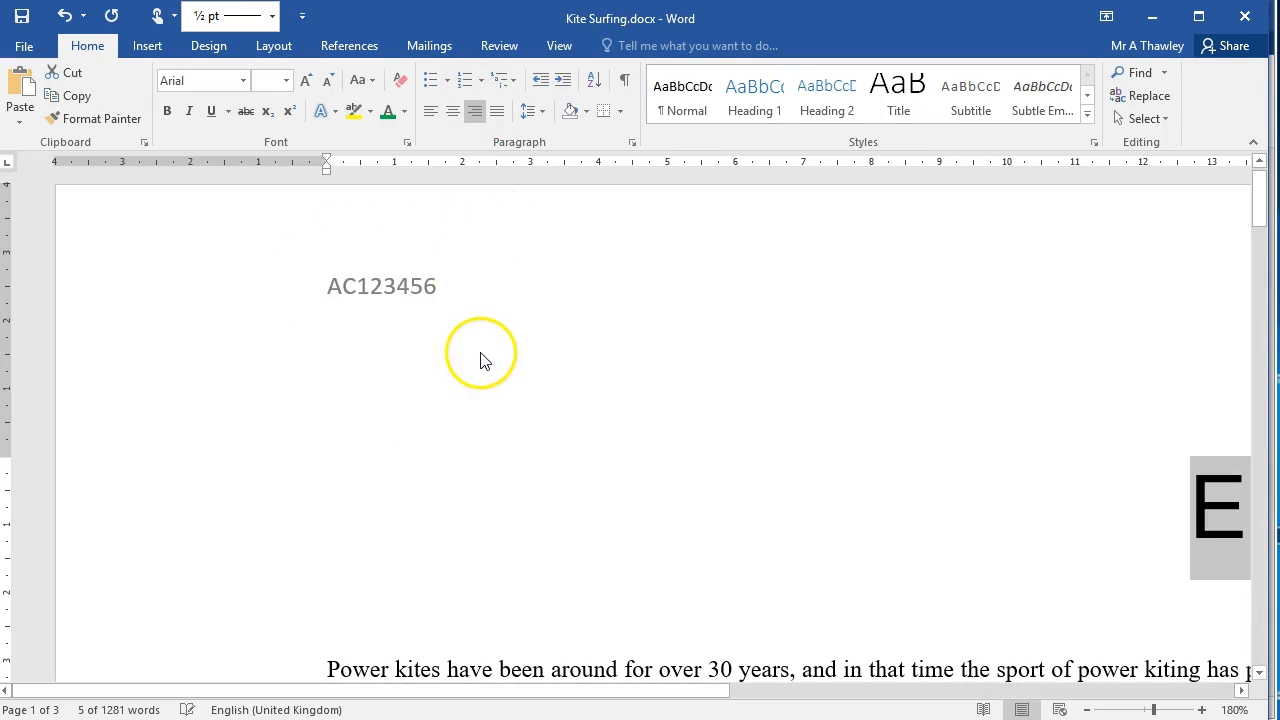
Lay out the body text in two columns, from the first paragraph below the author's name to the document's end.
scroll(863, 503, down, 3)
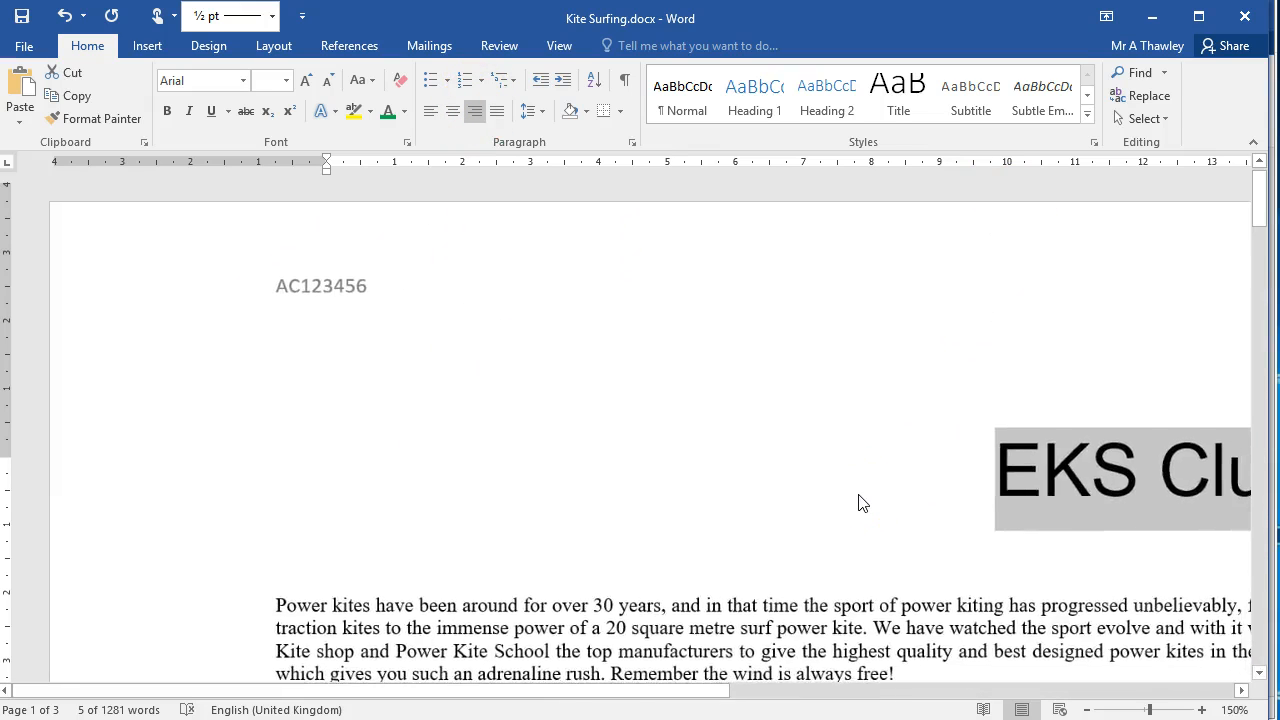
scroll(863, 503, down, 5)
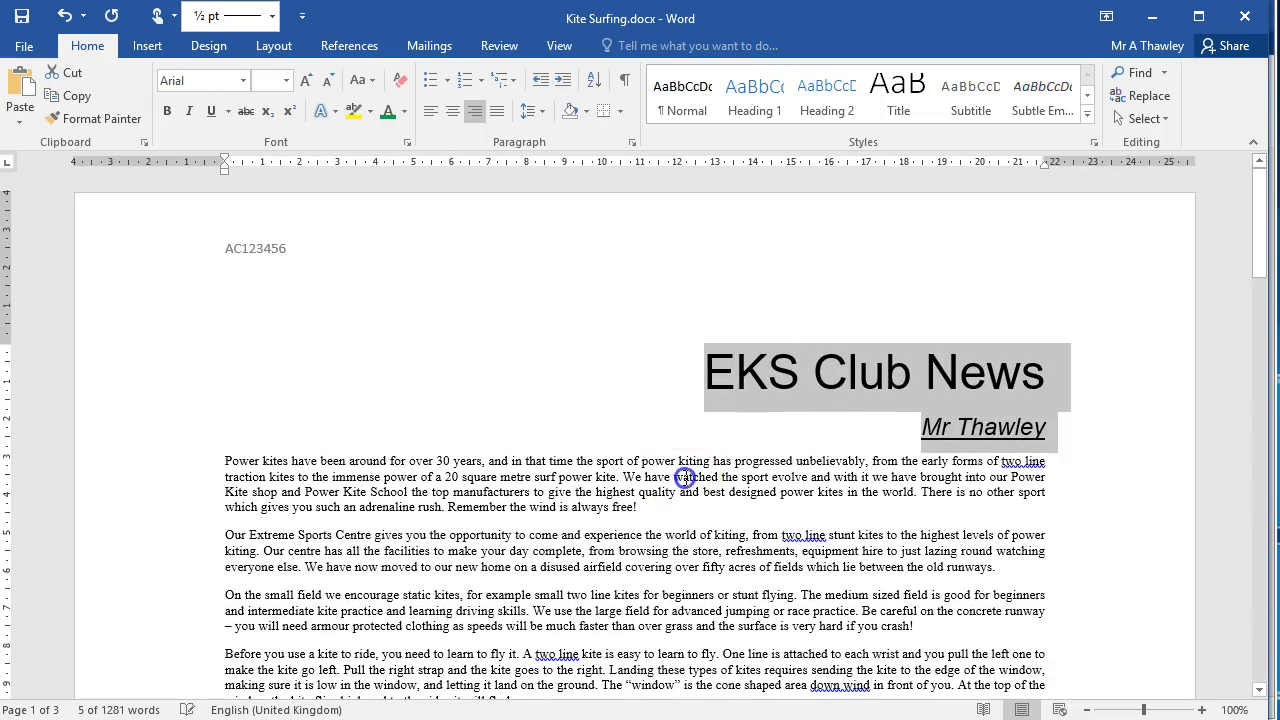
click(684, 477)
scroll(686, 477, down, 3)
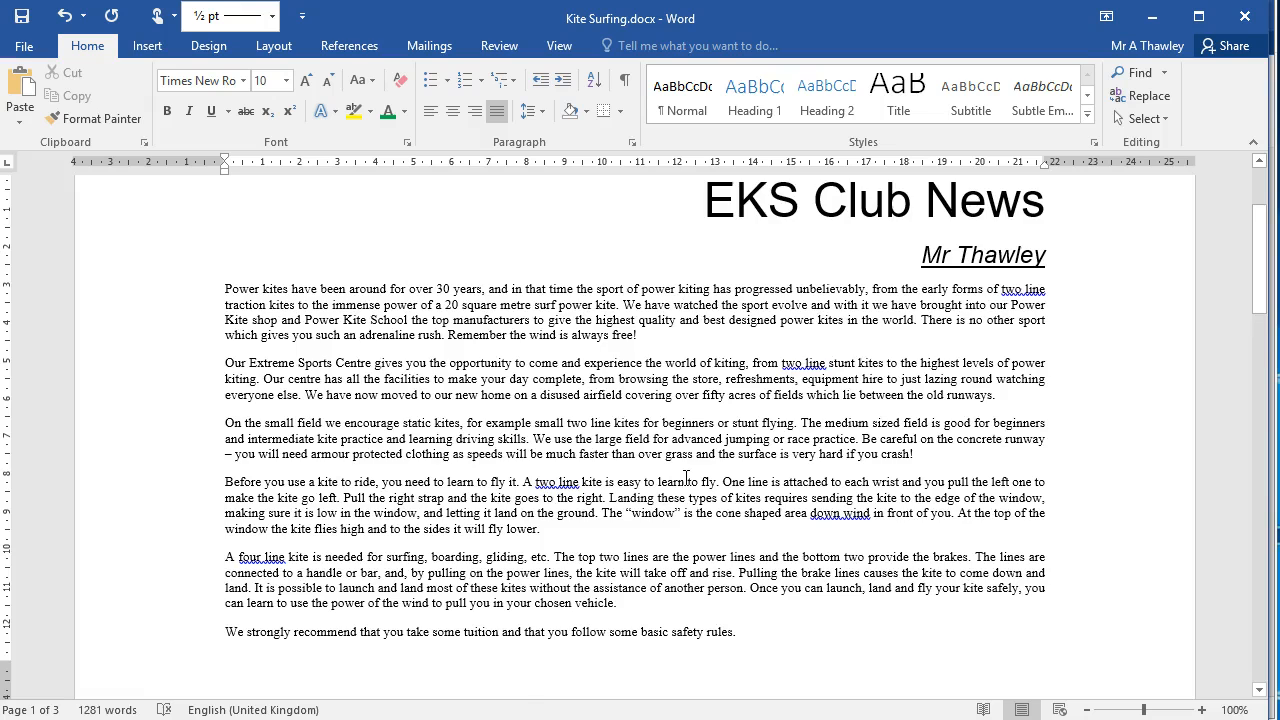
scroll(686, 477, down, 1)
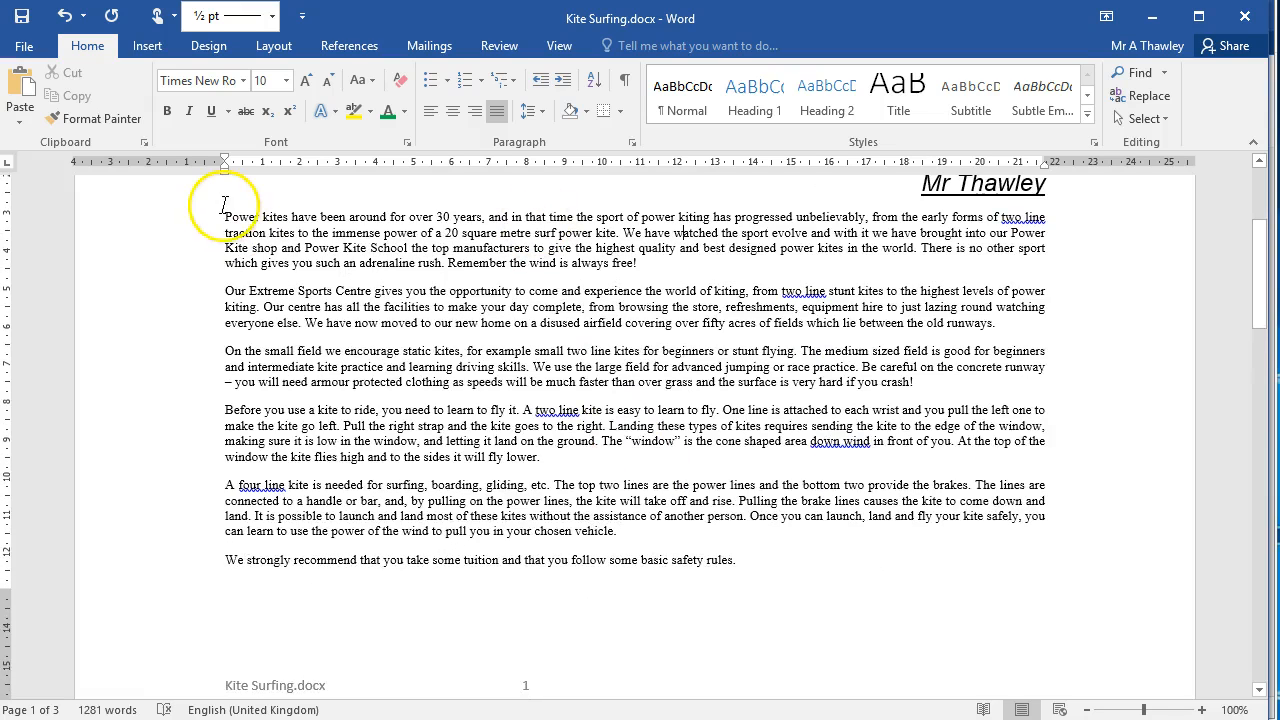
click(221, 217)
drag(222, 218, 688, 478)
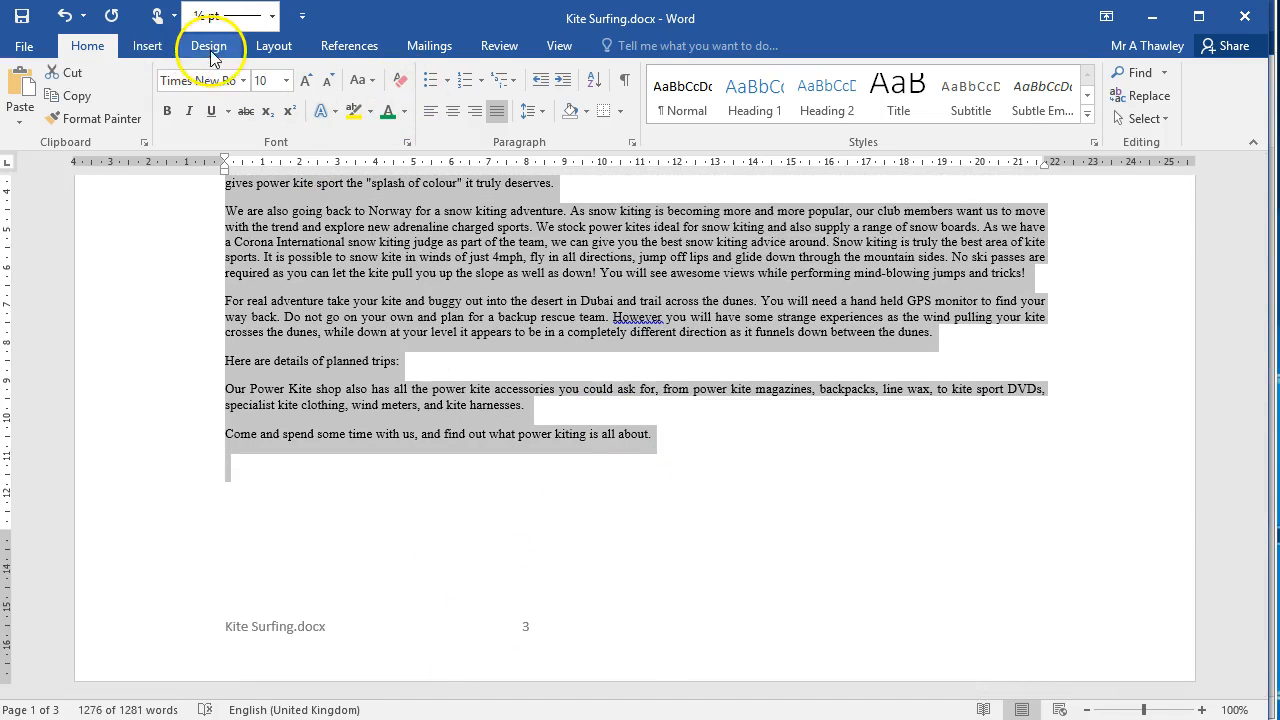
click(264, 46)
click(179, 100)
click(183, 200)
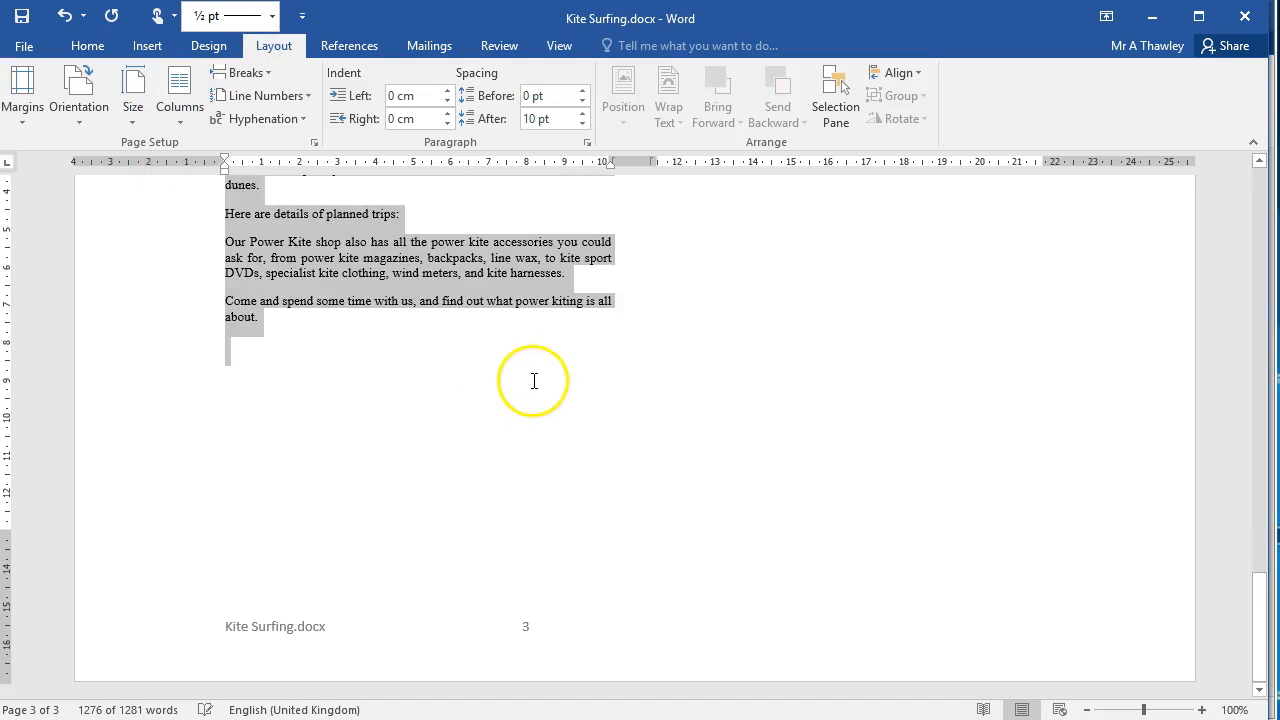
Set the spacing between the two equal-width columns of the selected body text to 1 cm.
scroll(531, 380, up, 15)
scroll(531, 390, up, 8)
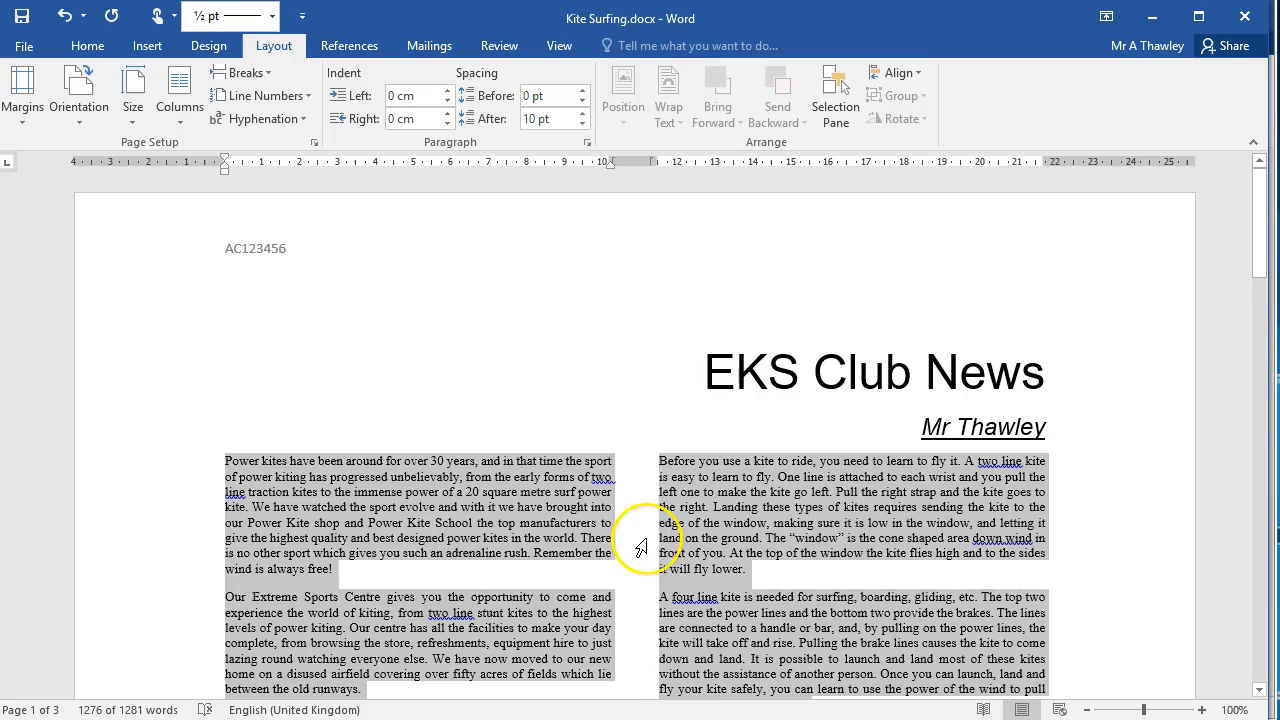
click(183, 127)
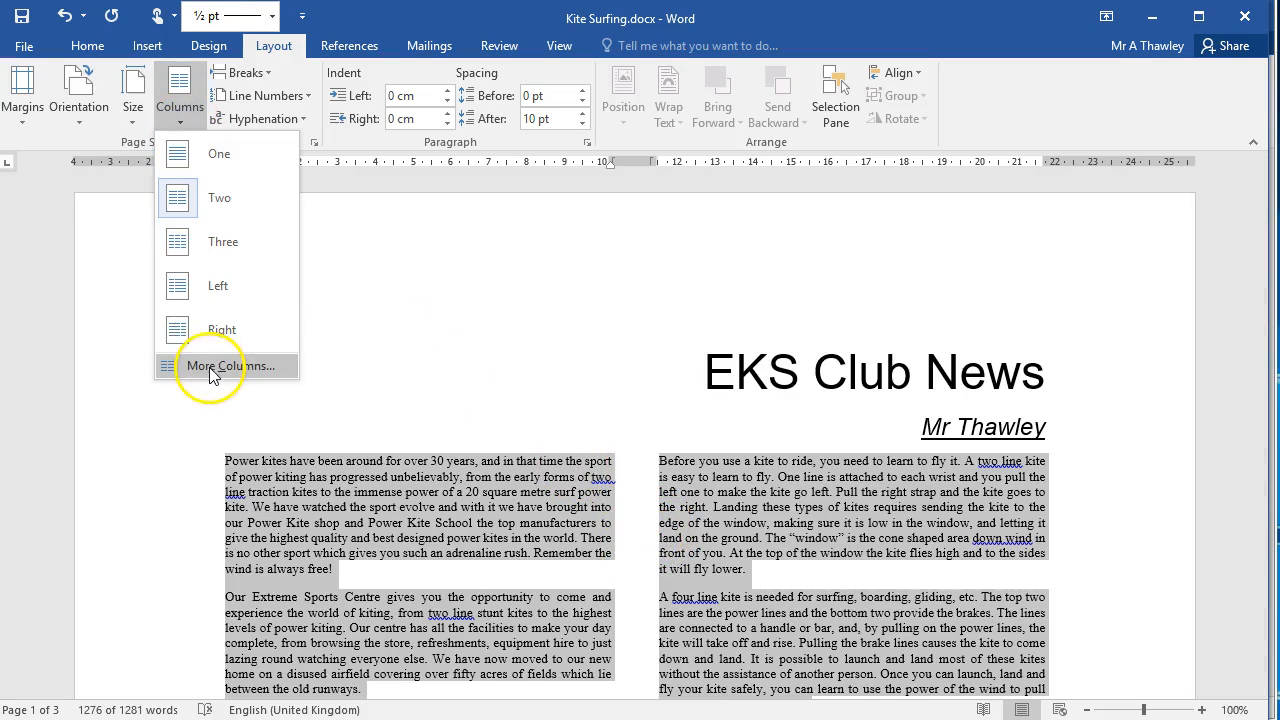
click(209, 366)
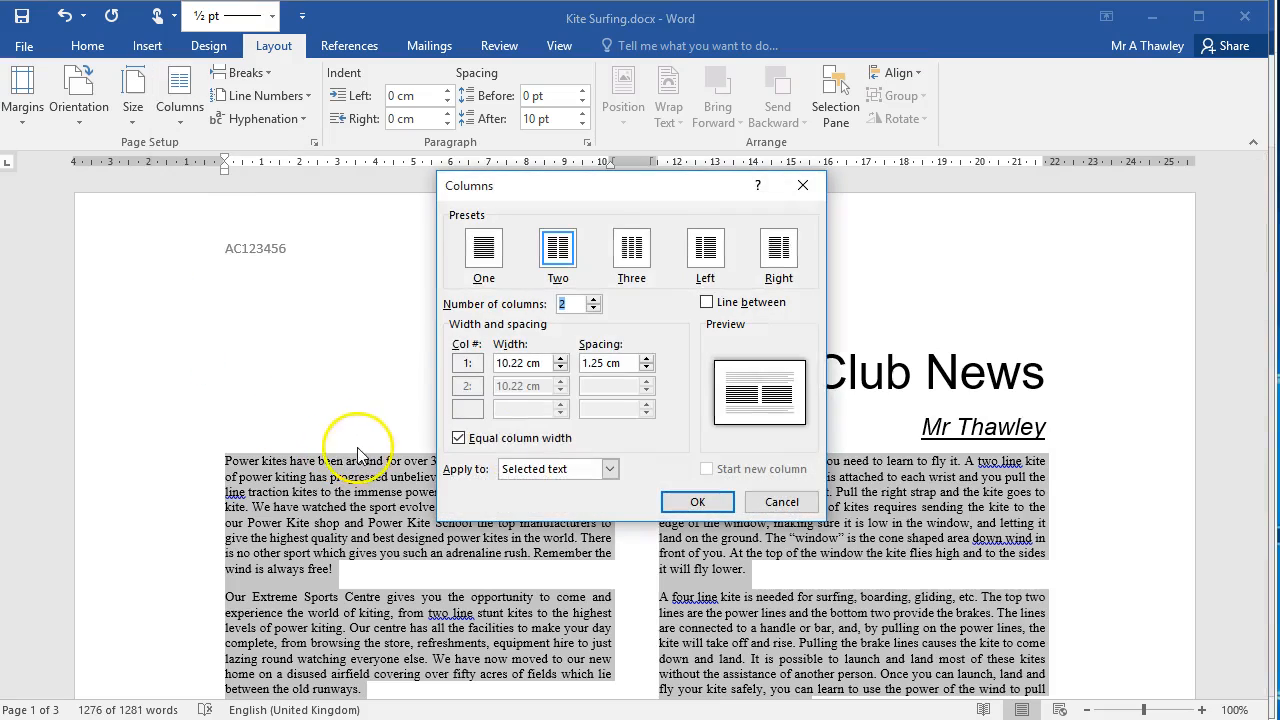
drag(620, 363, 537, 363)
text(1)
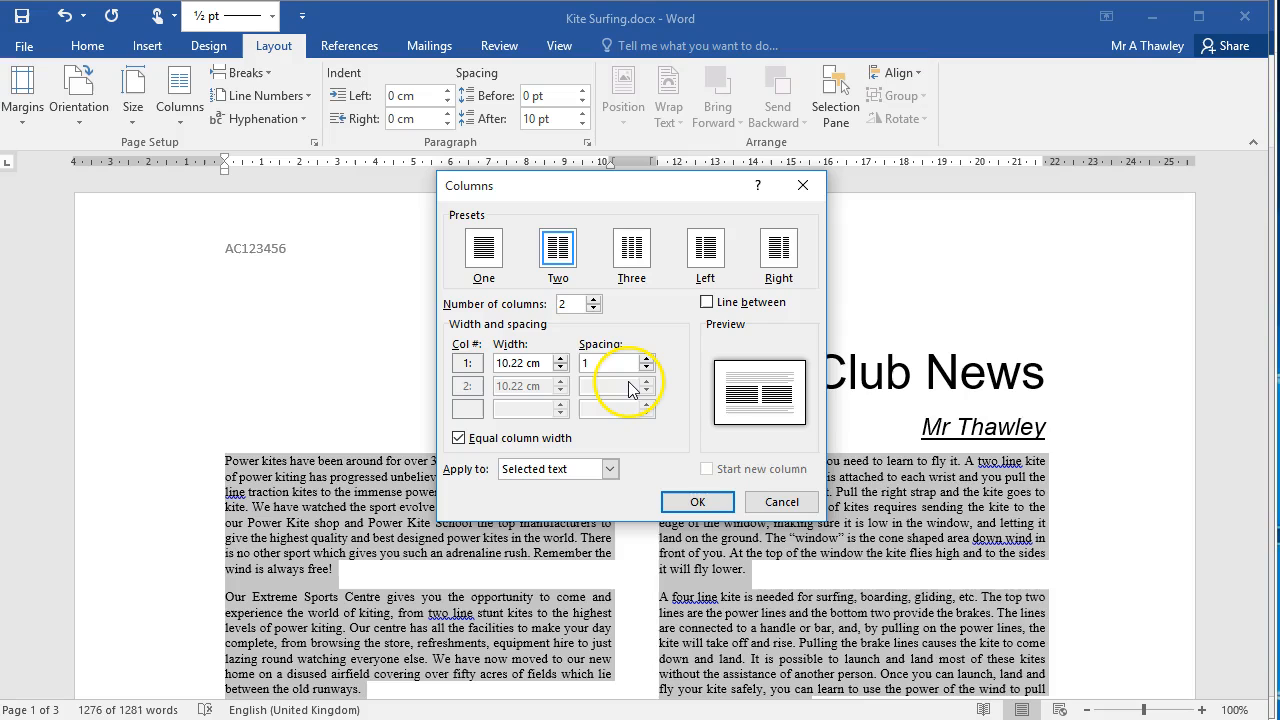
click(712, 500)
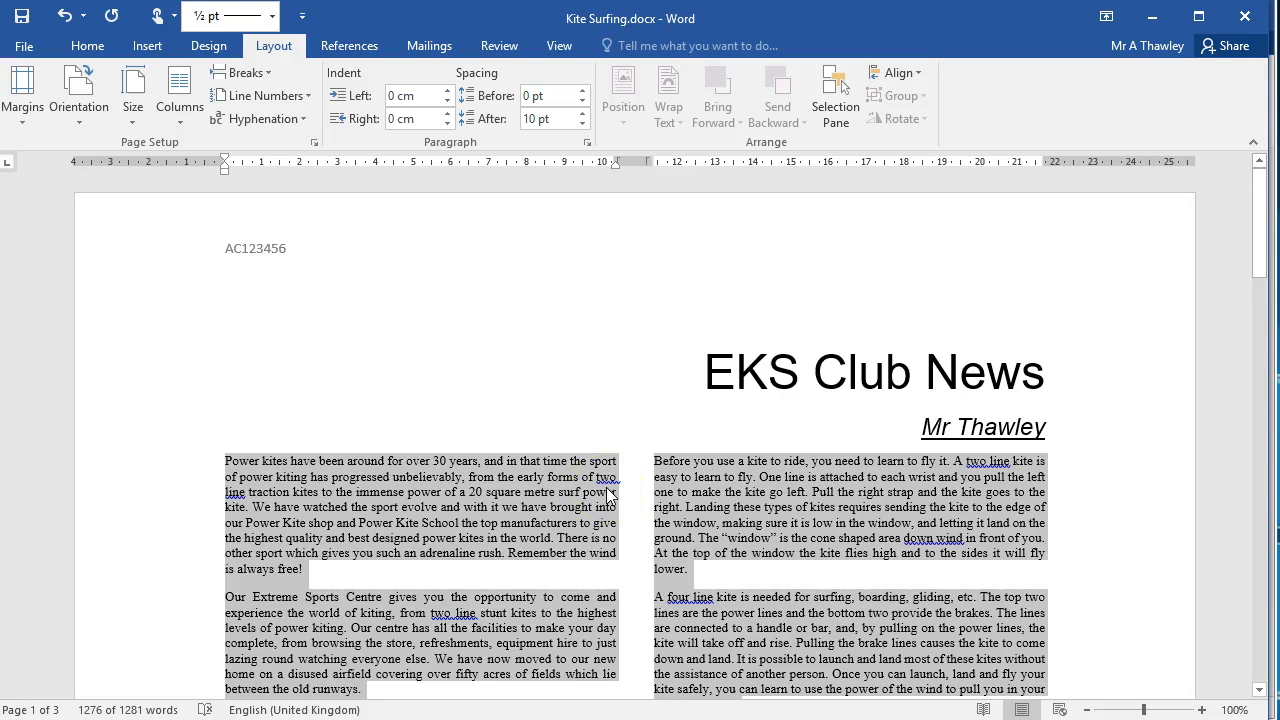
scroll(608, 493, down, 2)
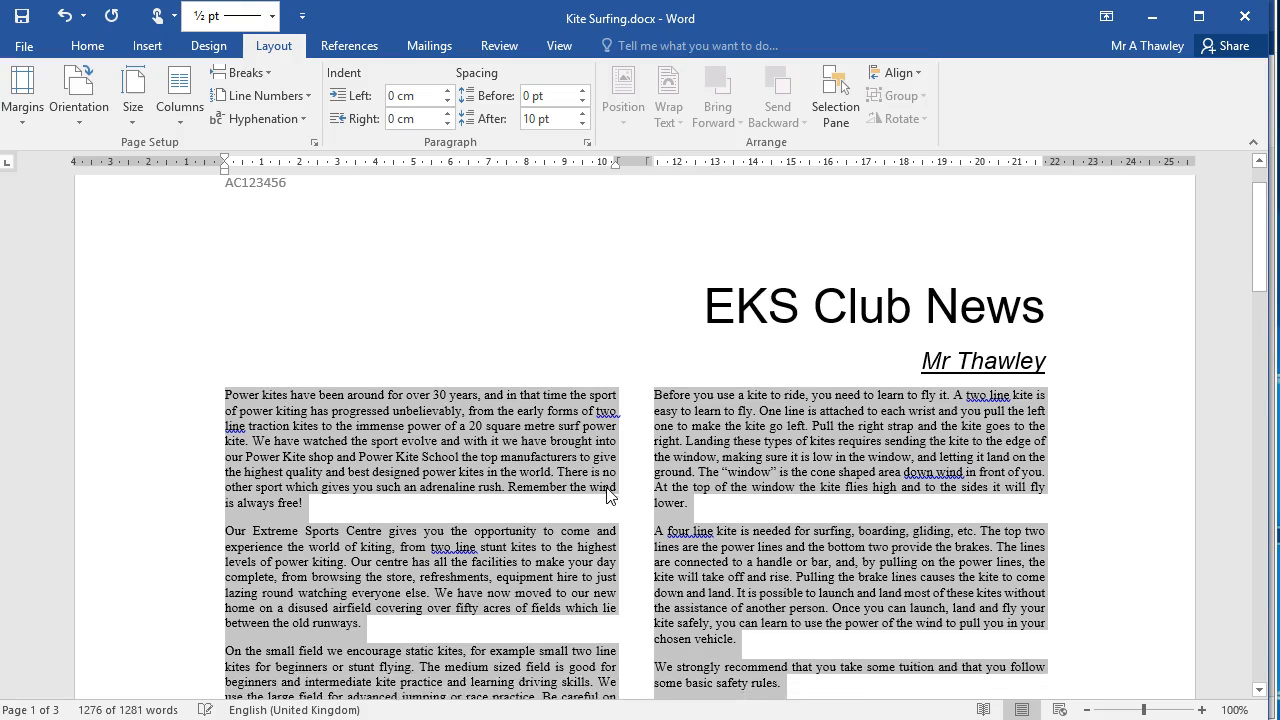
scroll(608, 493, down, 6)
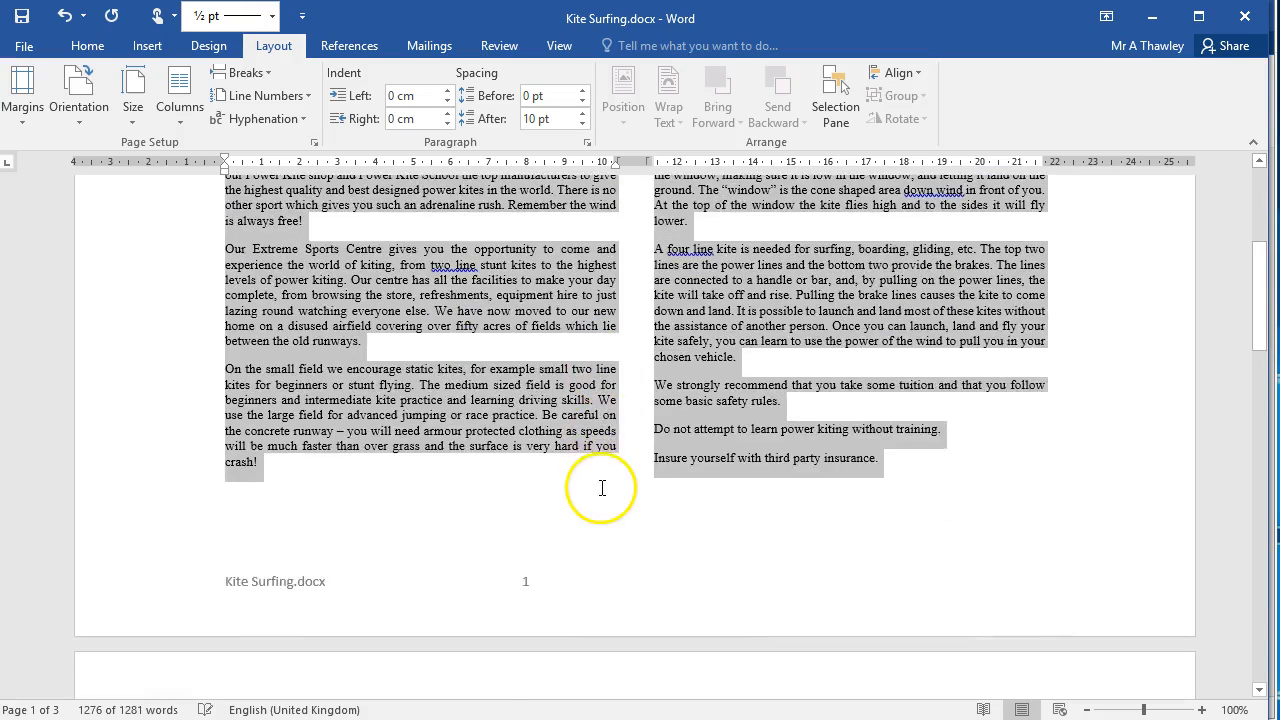
scroll(602, 492, up, 2)
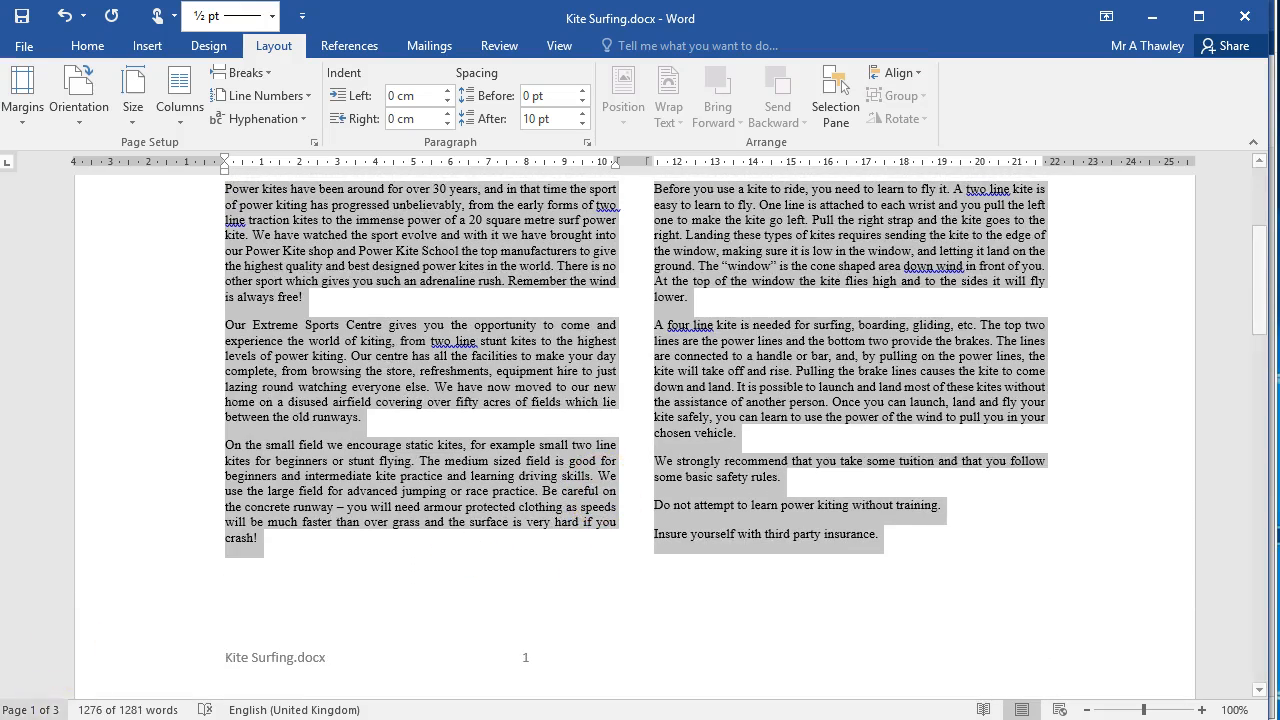